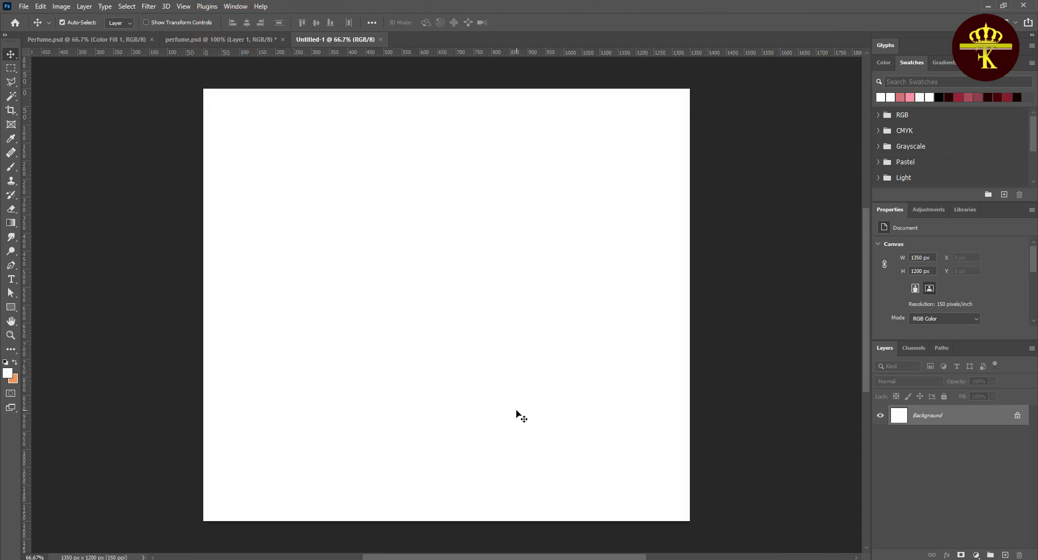
Step: Draw a tall 510 × 1008 px rectangle over the canvas's left side
left_click(8, 309)
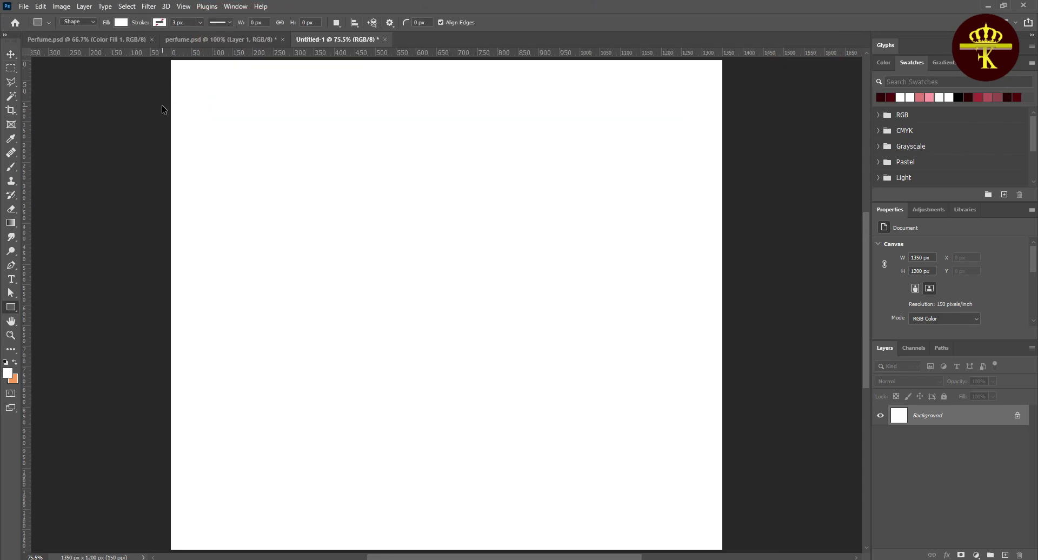
key("ctrl+minus")
left_click_drag(173, 71, 363, 407)
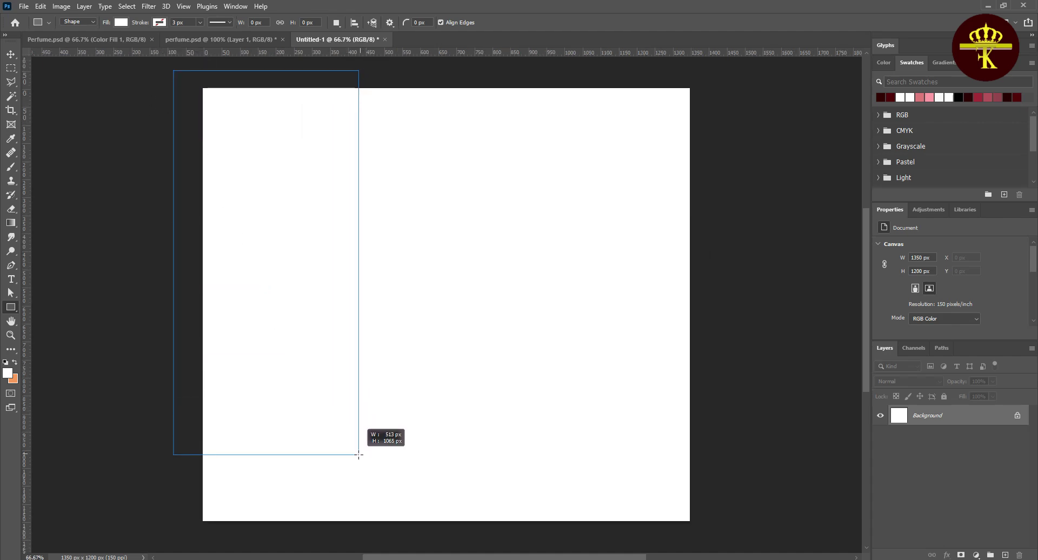
left_click_drag(363, 407, 358, 434)
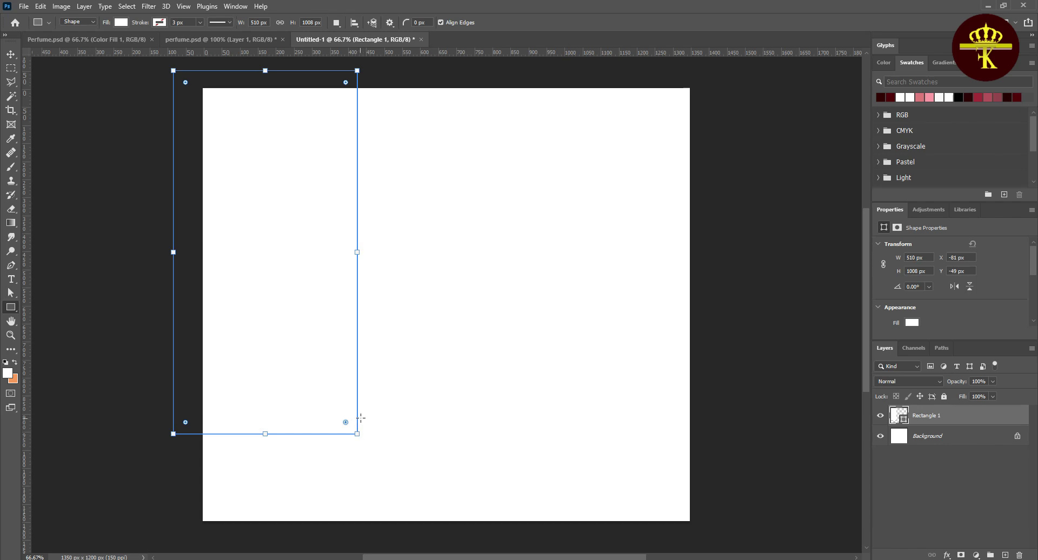
Step: Fill the rectangle with dark red #55030a
double_click(907, 423)
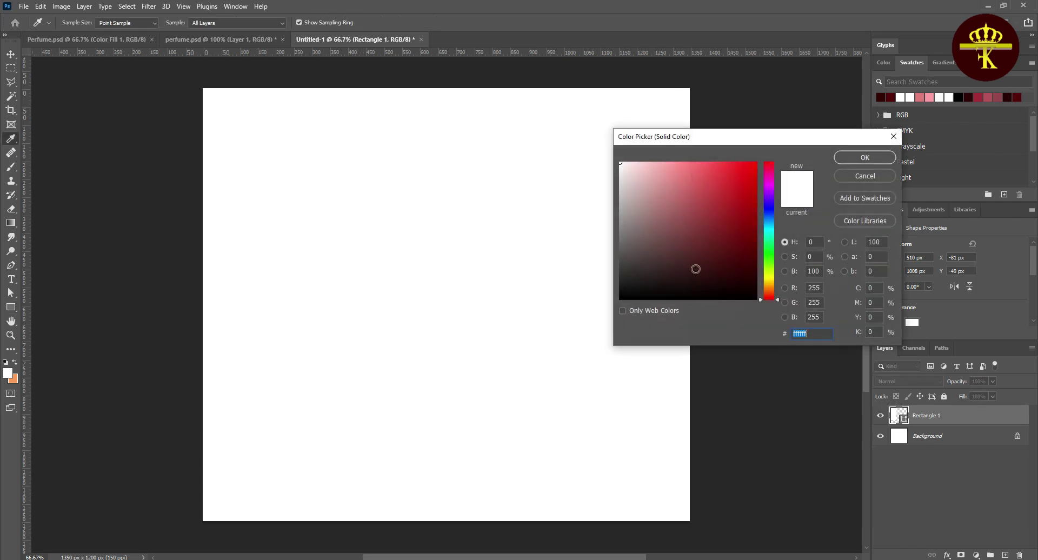
type("5")
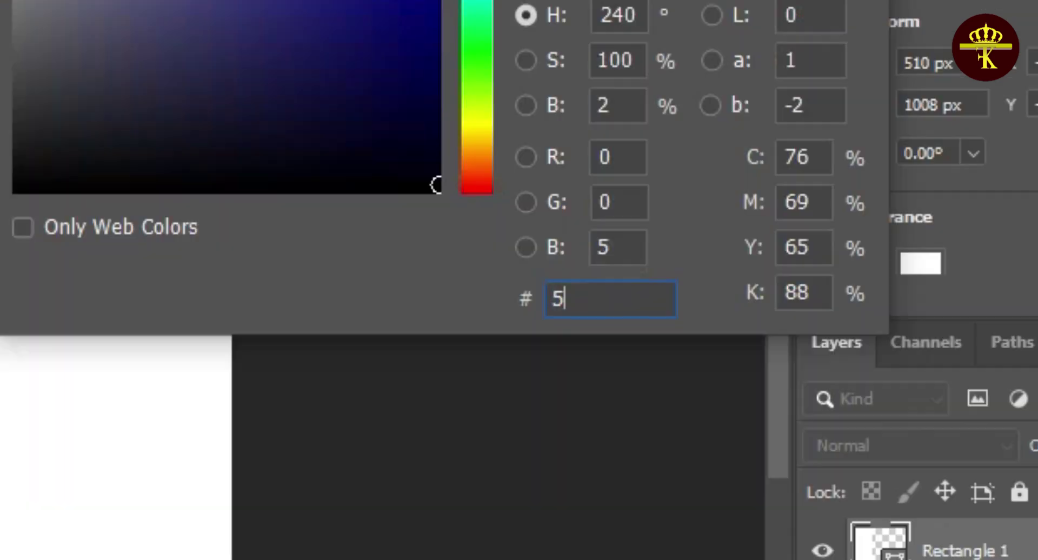
type("5030")
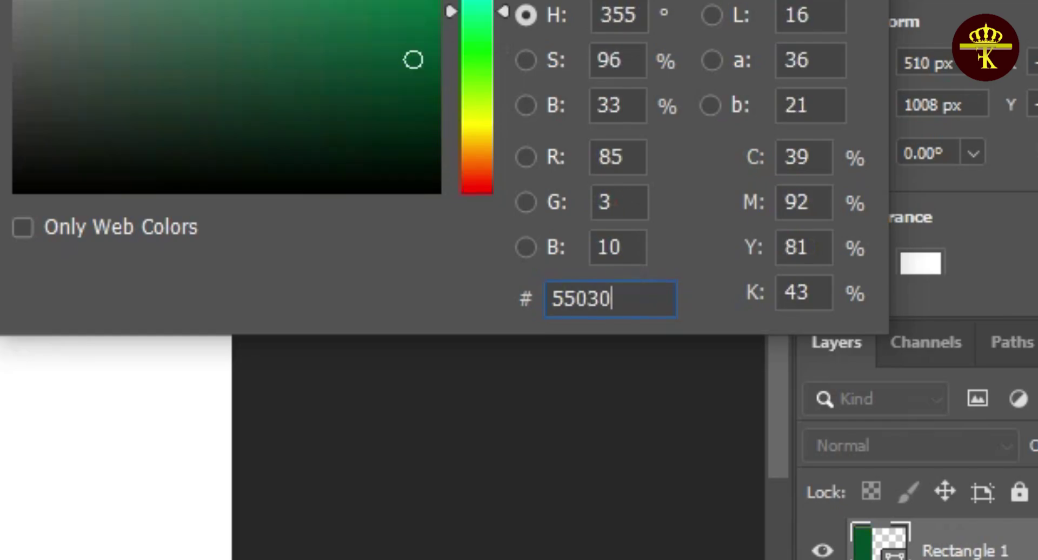
type("a")
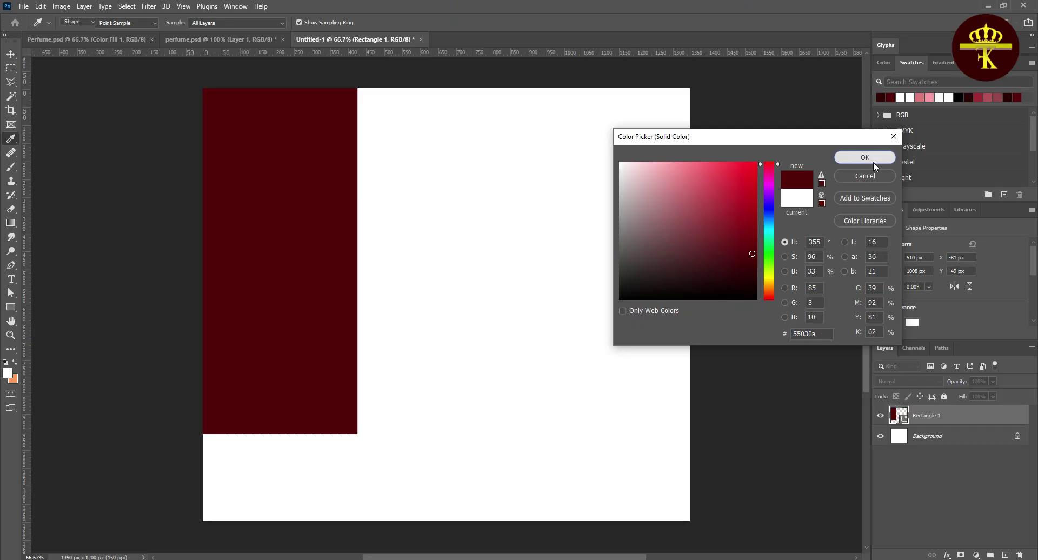
left_click(874, 161)
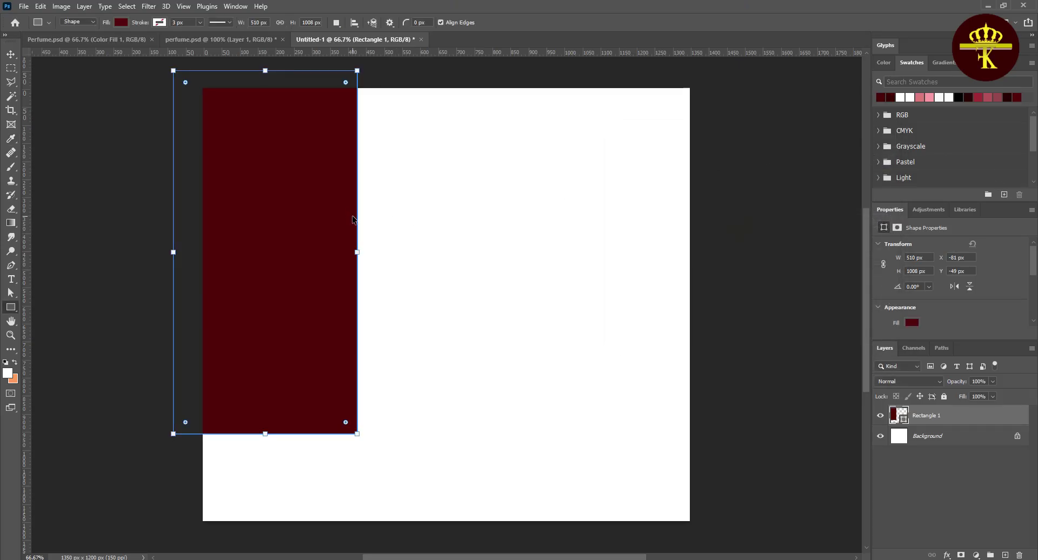
key("ctrl+t")
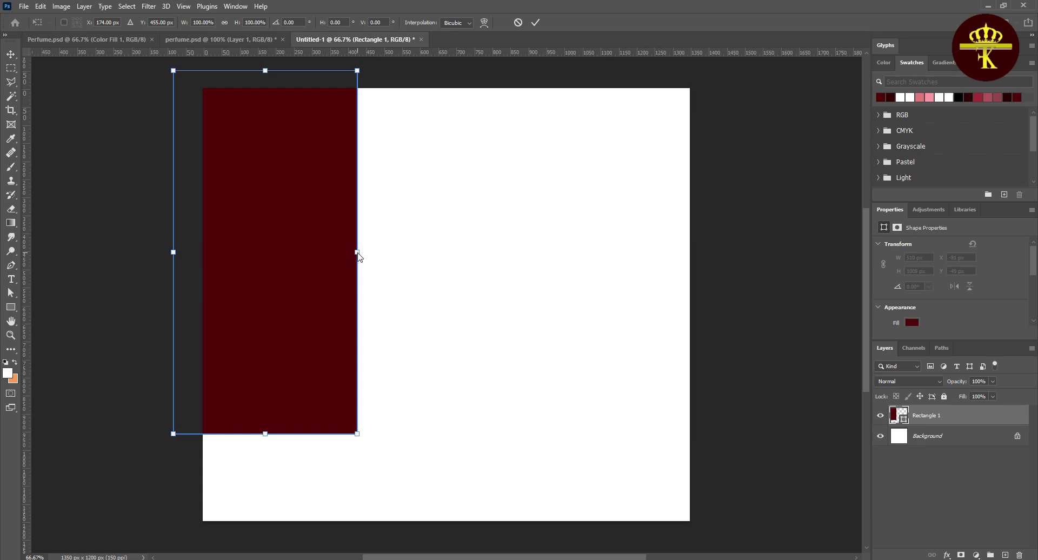
Step: Skew the rectangle so its bottom edge slants at about -7 degrees
left_click_drag(359, 252, 360, 232)
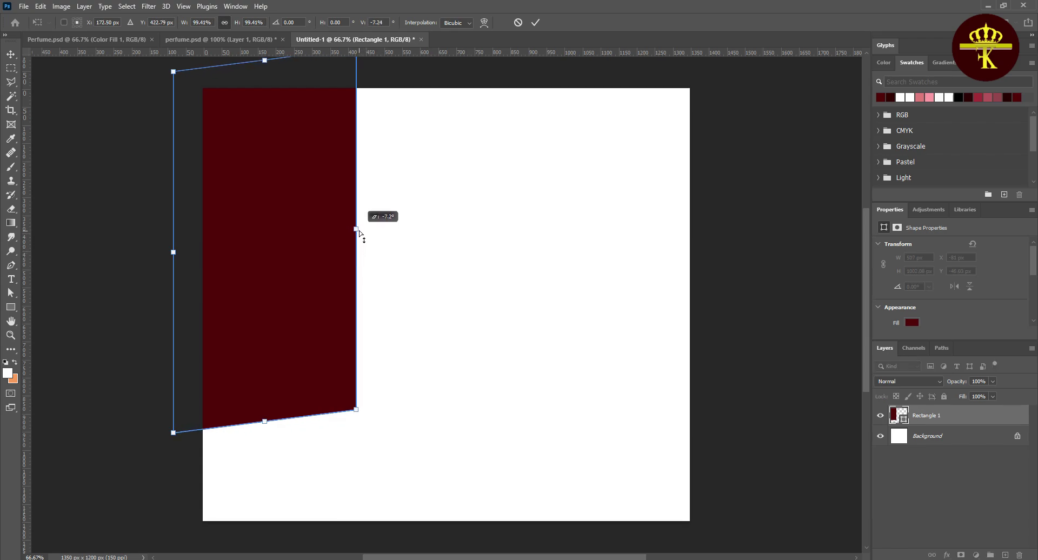
left_click_drag(359, 232, 359, 232)
key("Return")
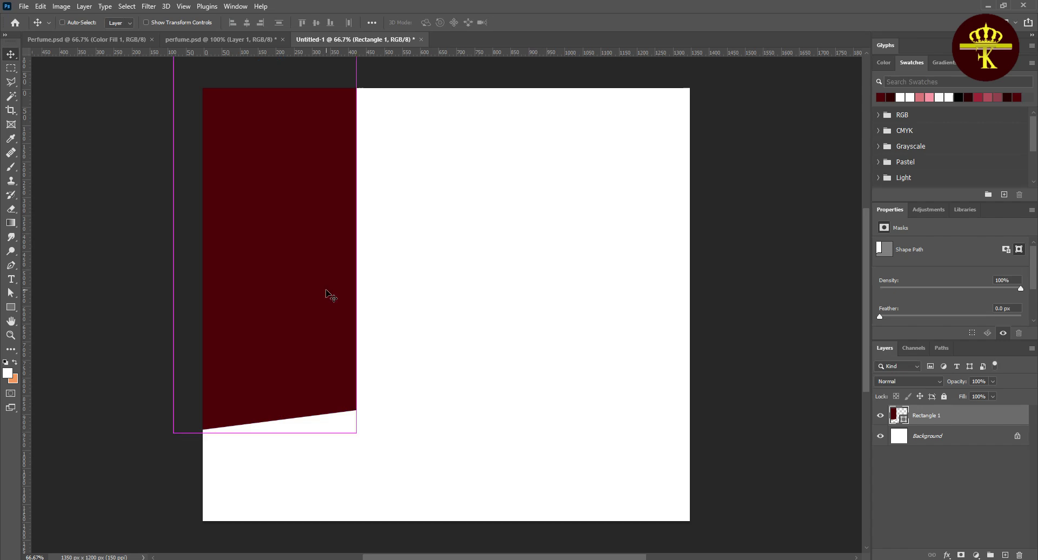
Step: Duplicate the slanted wall onto the right edge and align both walls vertically
key("ctrl+j")
mouse_move(306, 278)
left_mouse_down()
mouse_move(676, 279)
mouse_move(699, 252)
left_mouse_up()
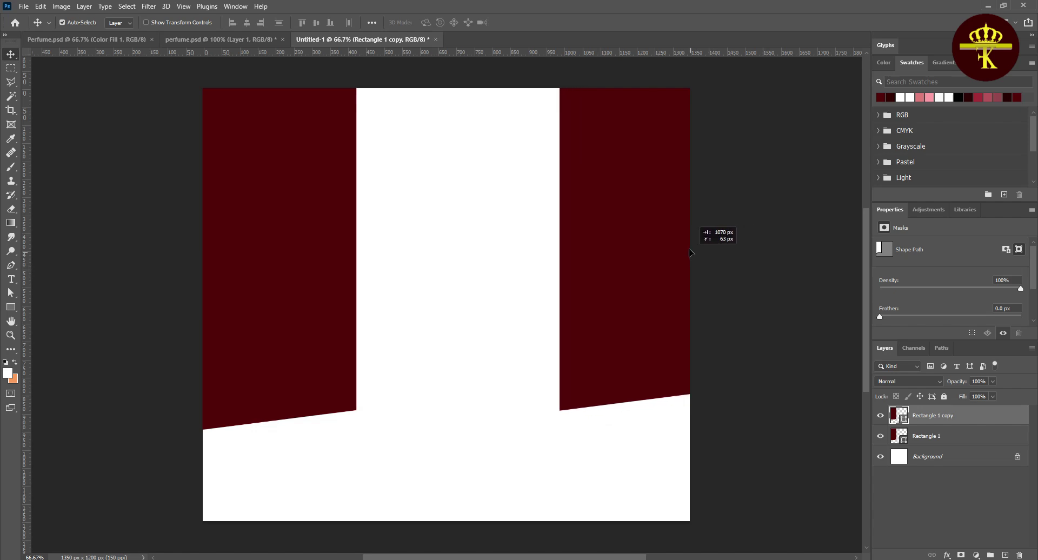
left_click_drag(699, 253, 667, 239)
left_click_drag(327, 301, 328, 313)
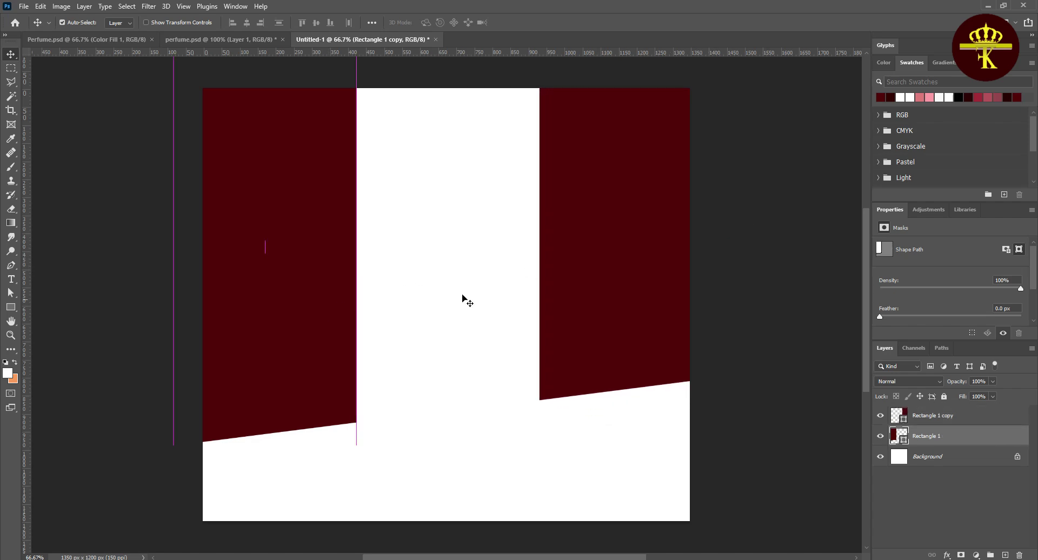
left_click_drag(557, 294, 559, 299)
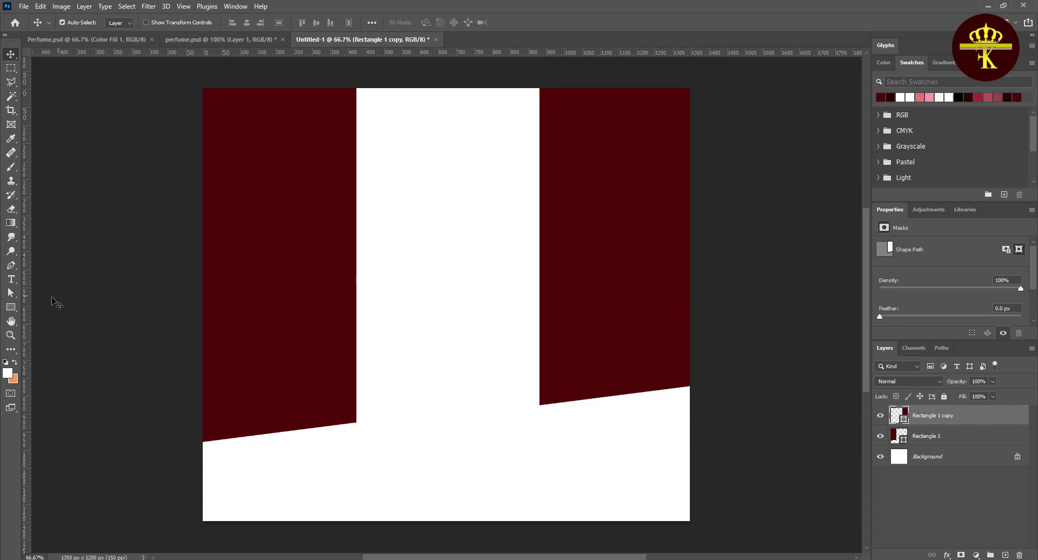
Step: Draw an 81 × 927 px strip on the right wall's inner edge in dark red 280105
left_click(11, 307)
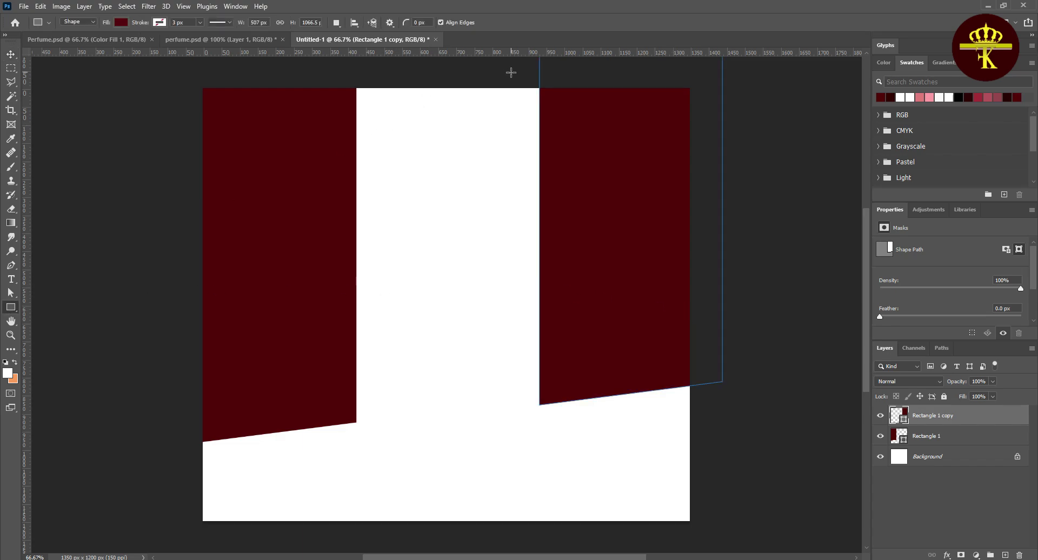
left_click_drag(511, 71, 541, 404)
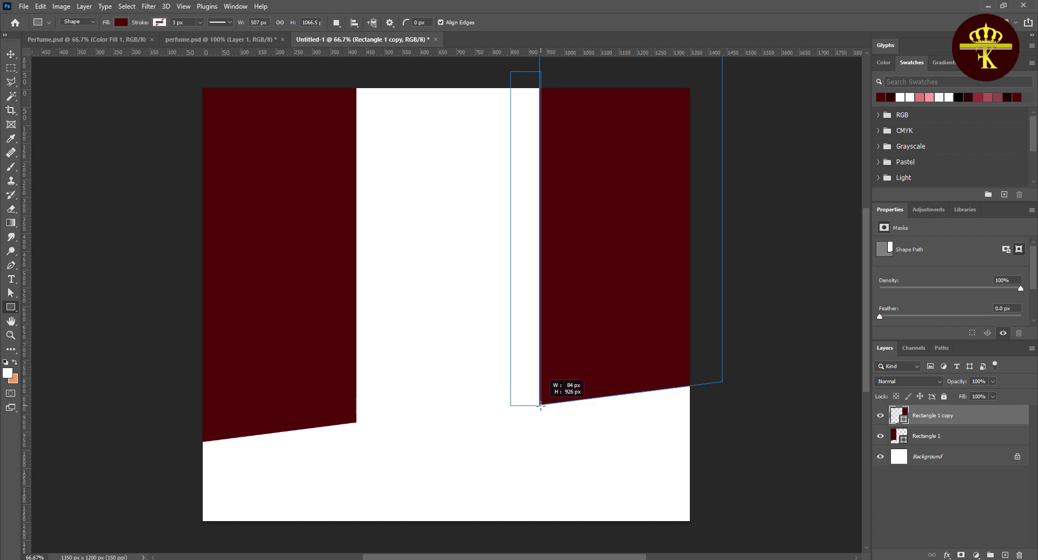
left_click_drag(541, 405, 539, 405)
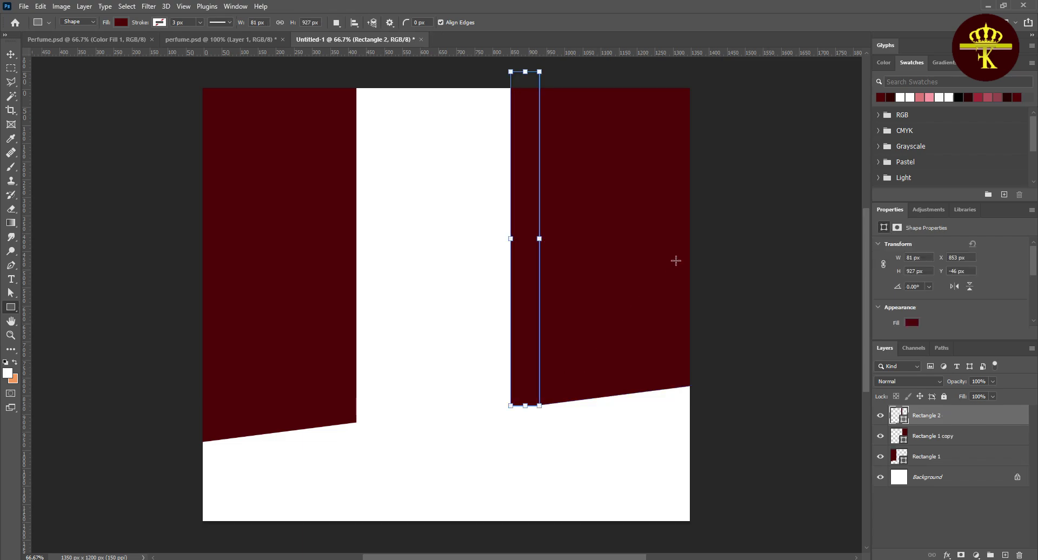
left_click(913, 323)
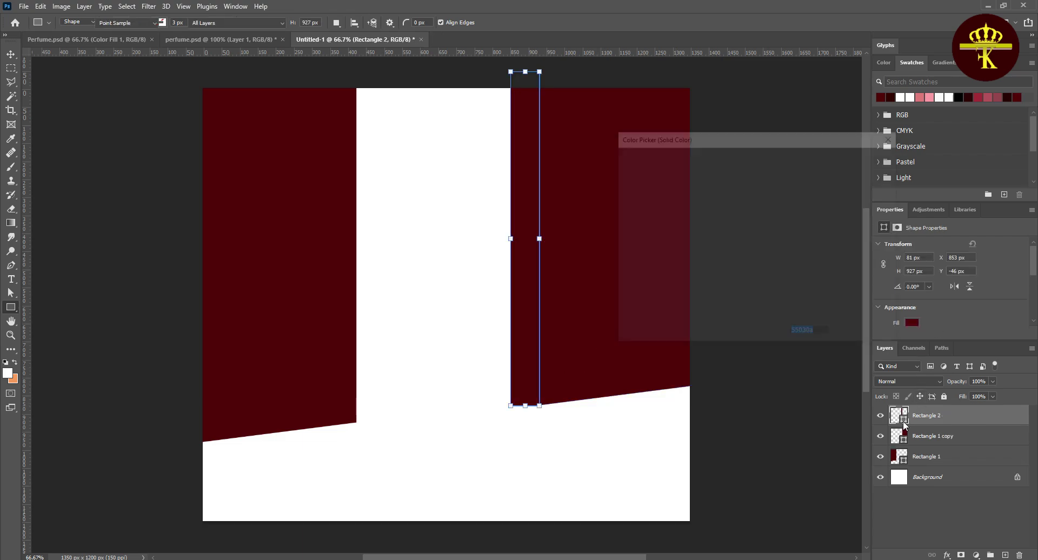
left_click_drag(734, 259, 752, 278)
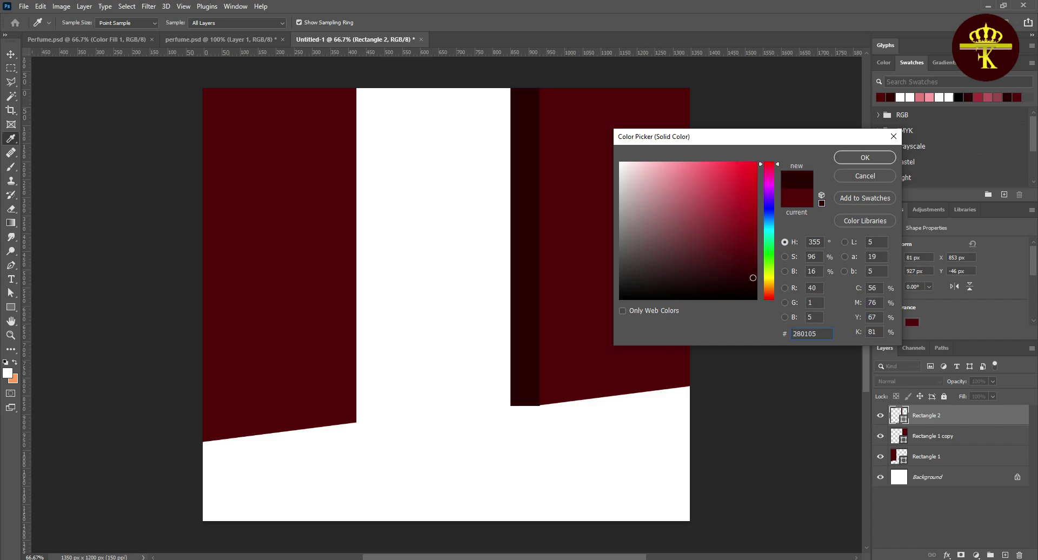
left_click(863, 158)
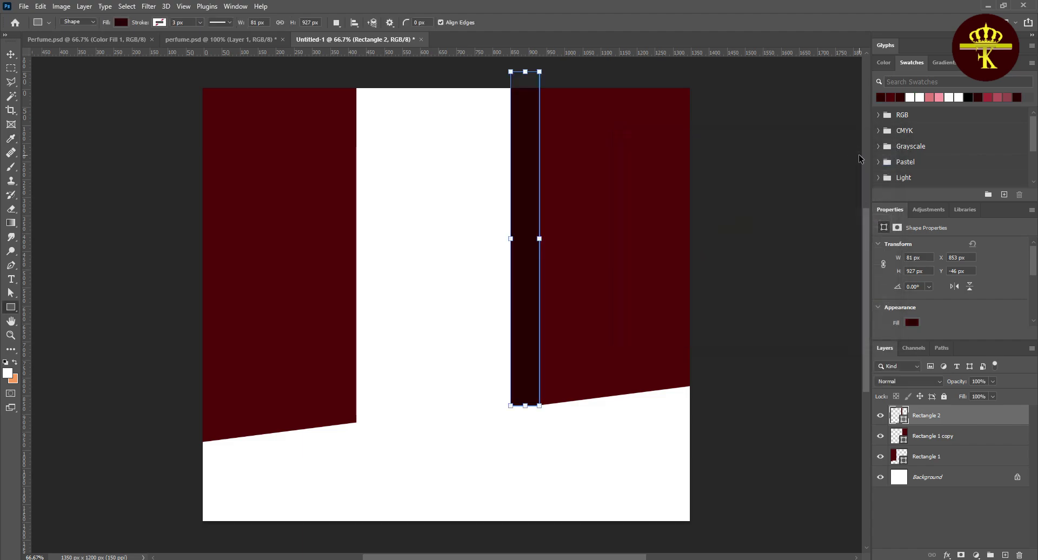
Step: Skew the strip so its bottom follows the wall's slant
key("ctrl+plus")
key("ctrl+t")
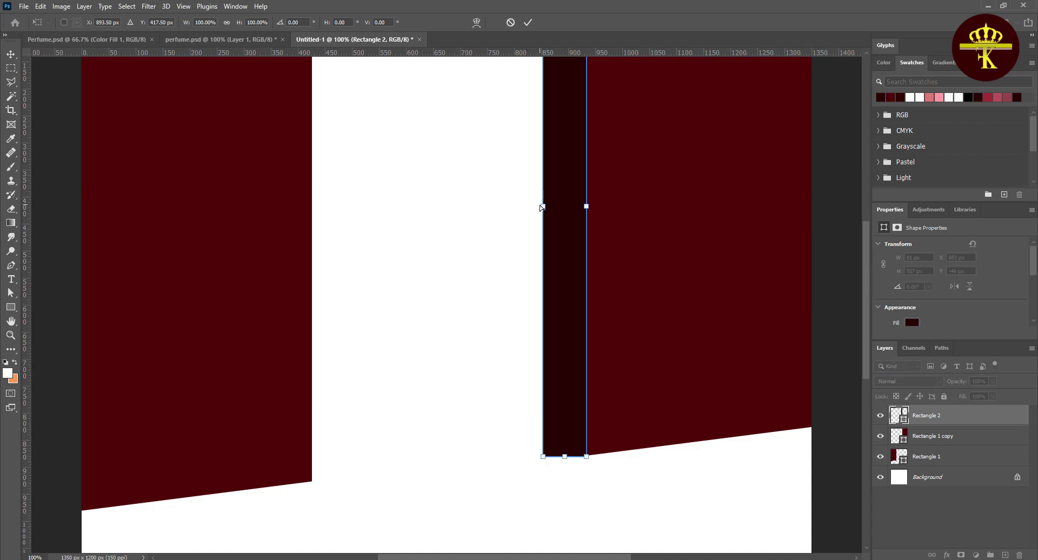
left_click_drag(542, 207, 542, 199)
key("Return")
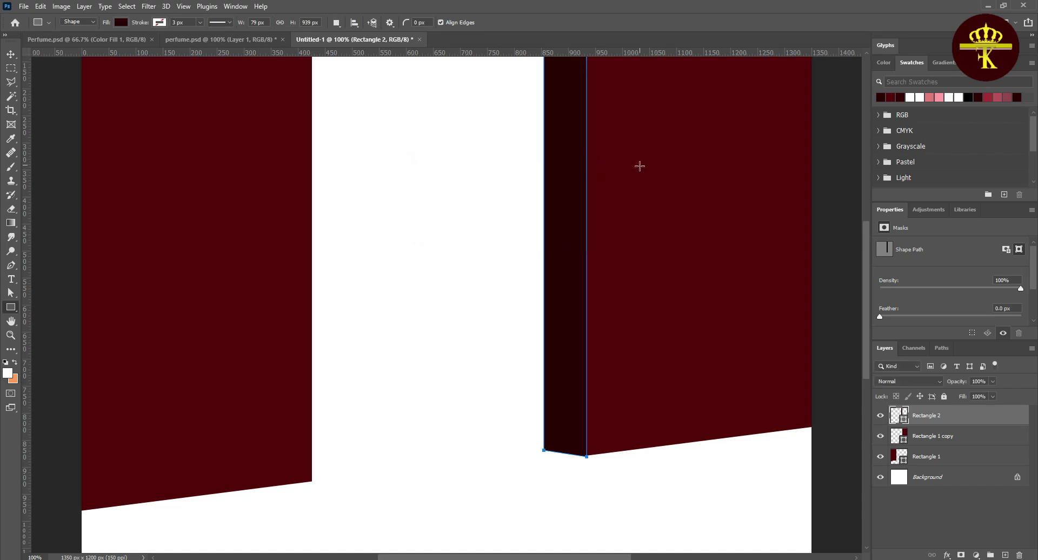
key("v")
scroll(389, 354, "down", 2)
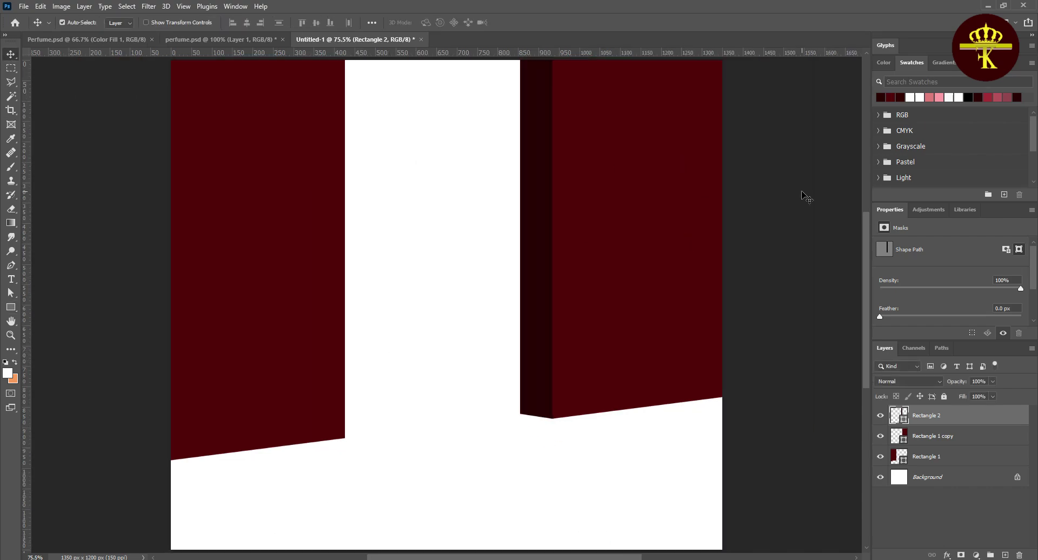
scroll(575, 318, "up", 1)
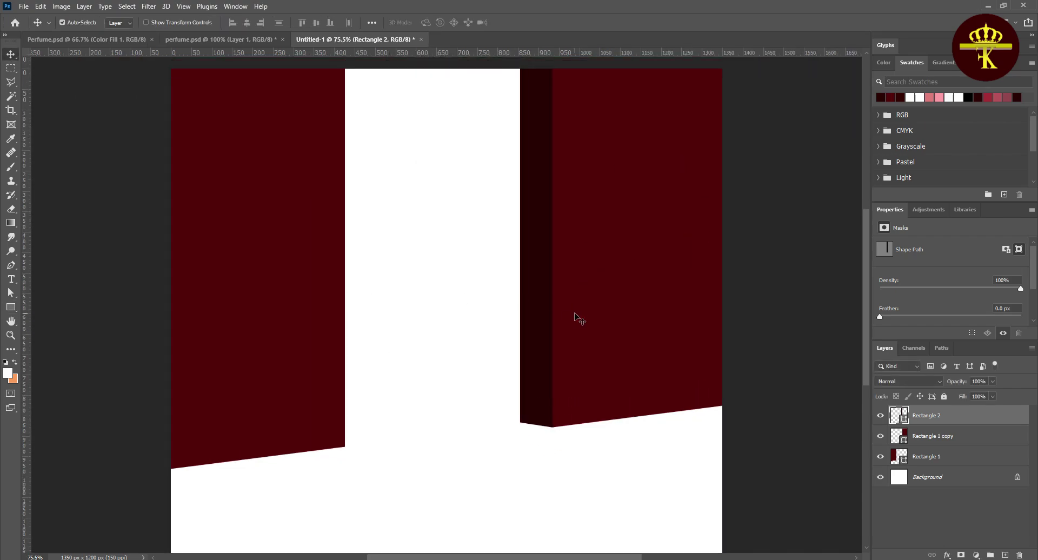
scroll(579, 318, "down", 1)
Step: Add a solid Color Fill layer above Background in muted rose #94474e
left_click(459, 503)
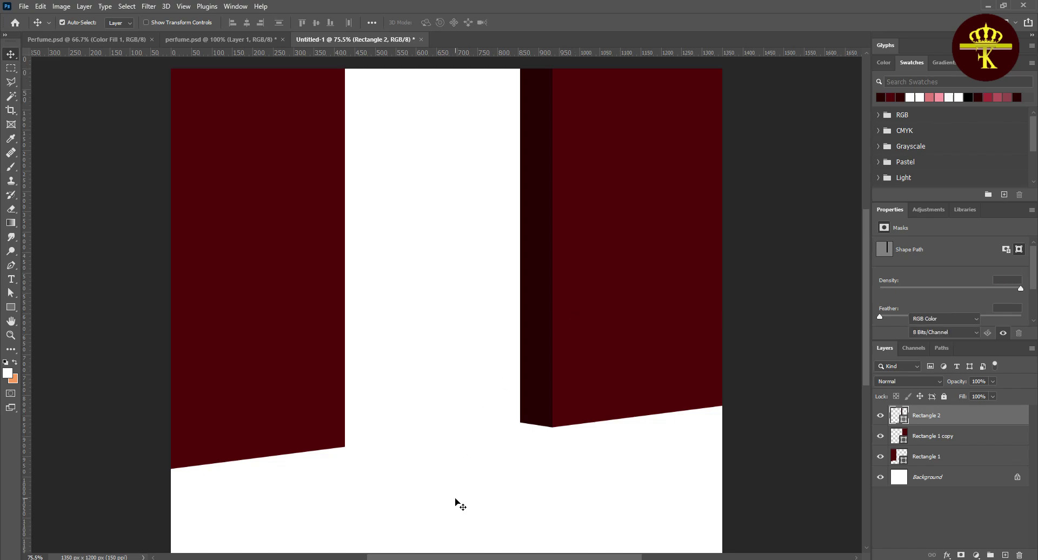
left_click(953, 482)
left_click(976, 555)
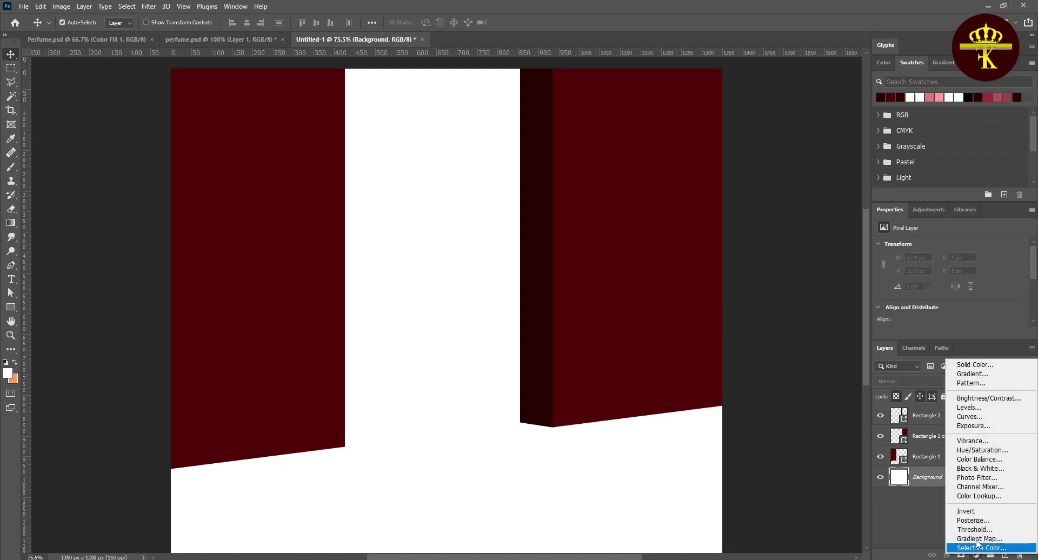
left_click(956, 364)
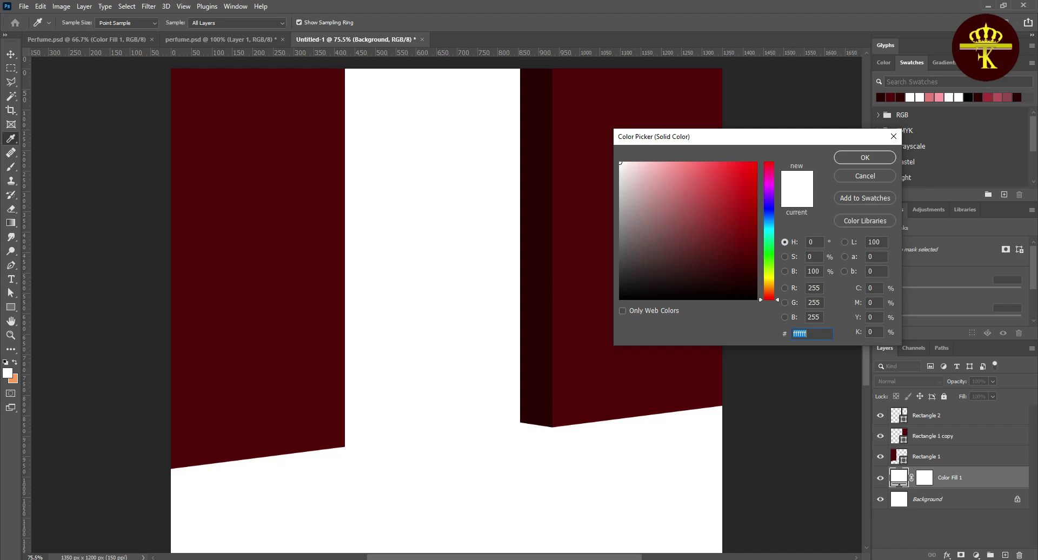
type("944")
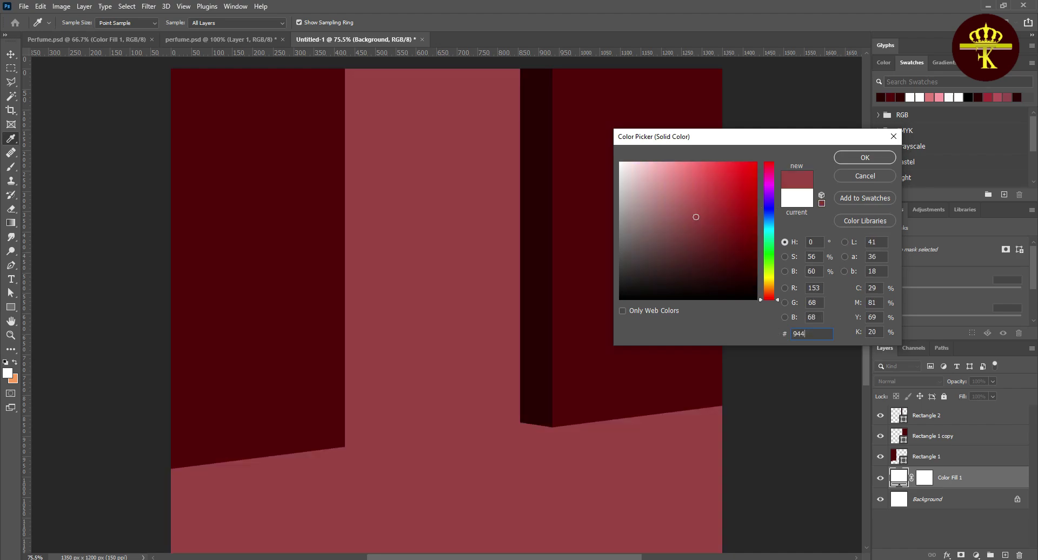
type("74")
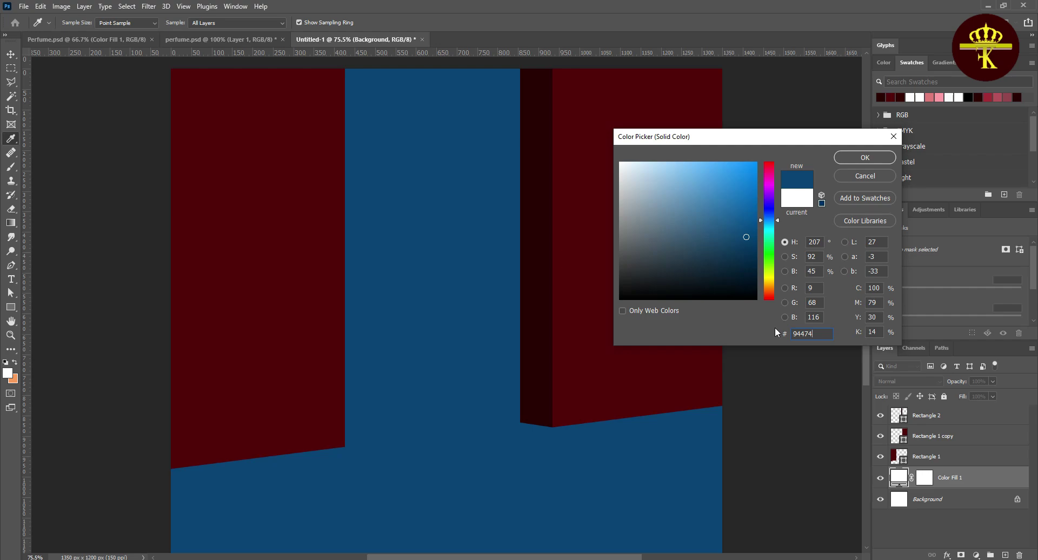
type("e")
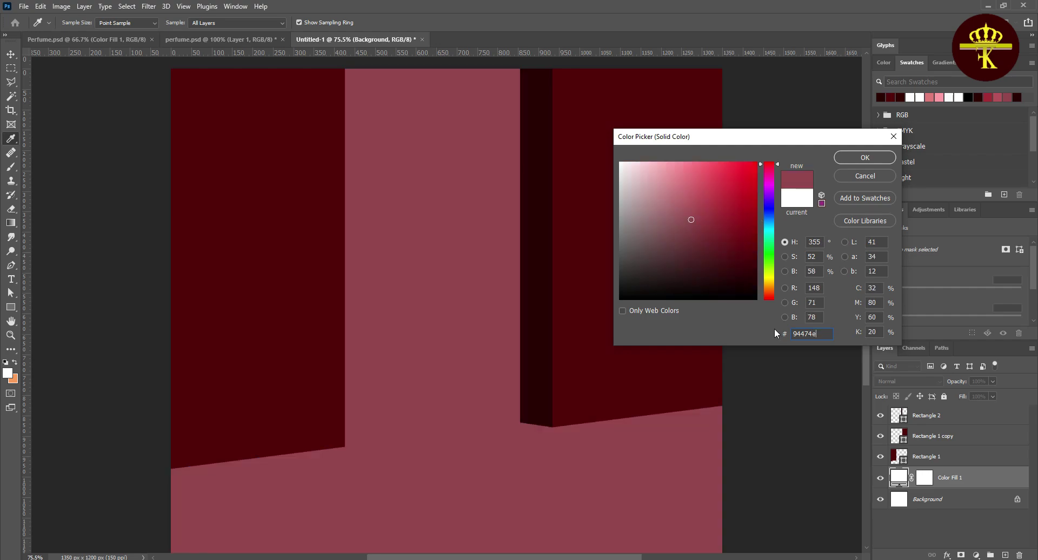
left_click(865, 157)
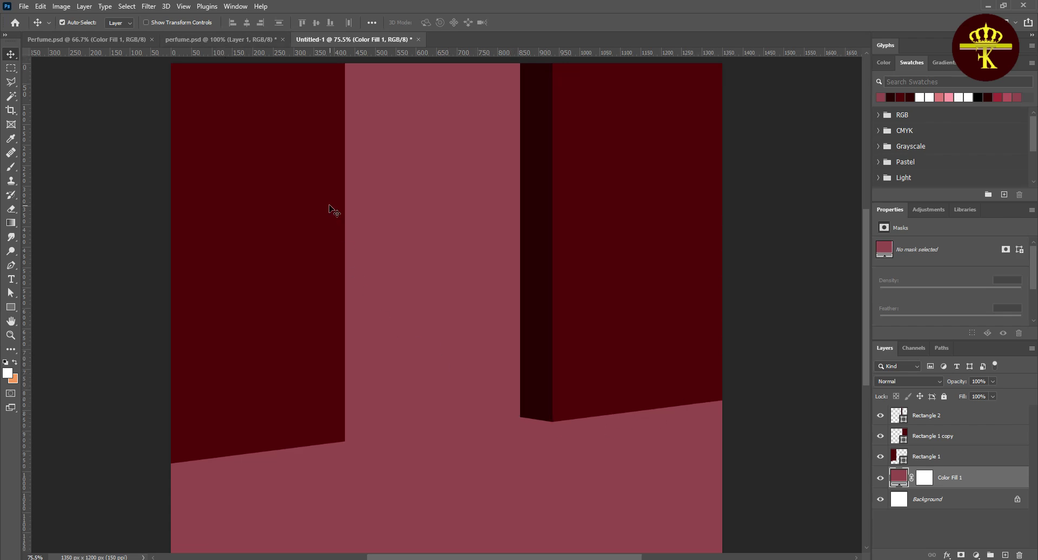
Step: Bring the bottle from perfume.psd into the scene, standing between the two walls
left_click(195, 36)
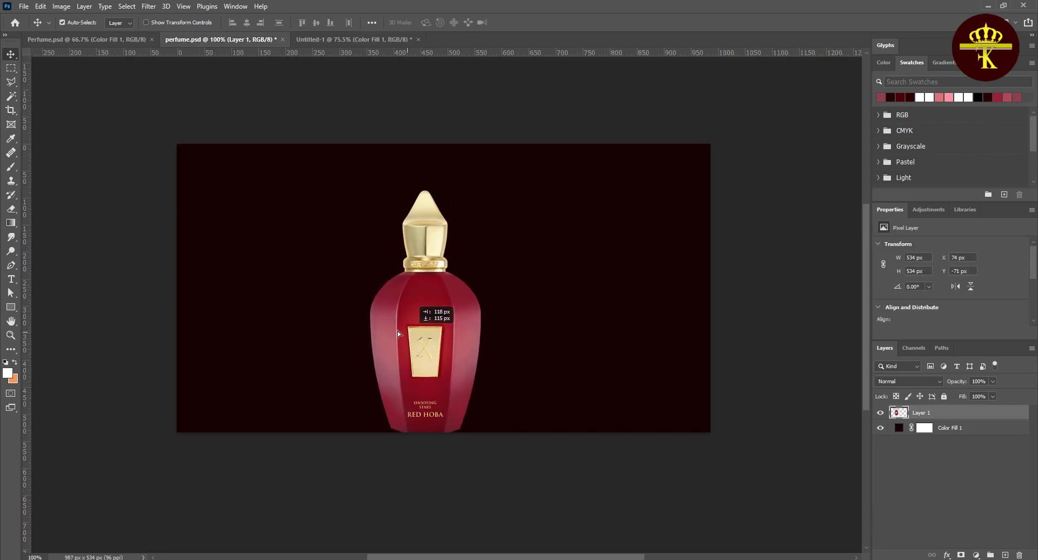
left_click_drag(357, 293, 403, 234)
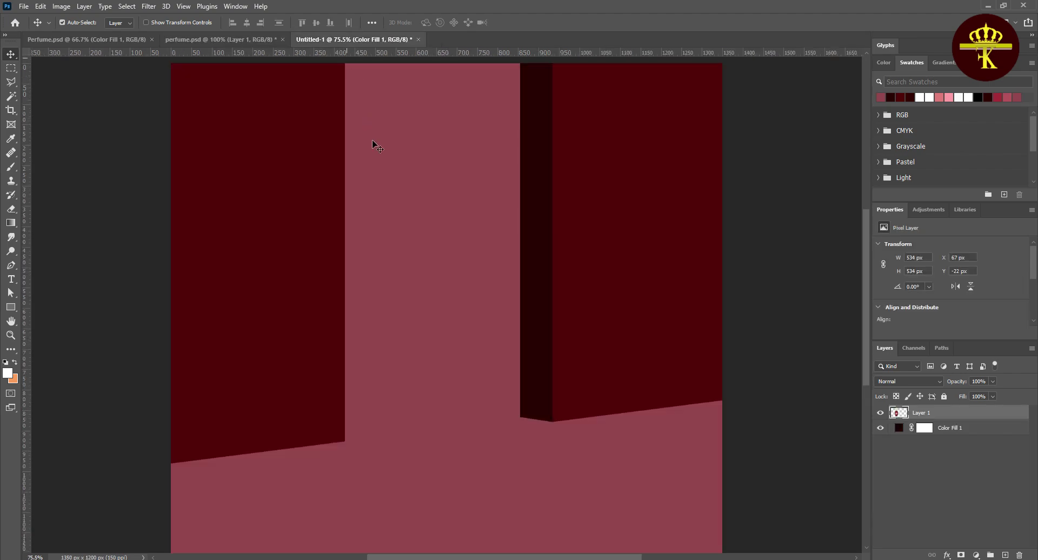
left_click_drag(459, 310, 442, 344)
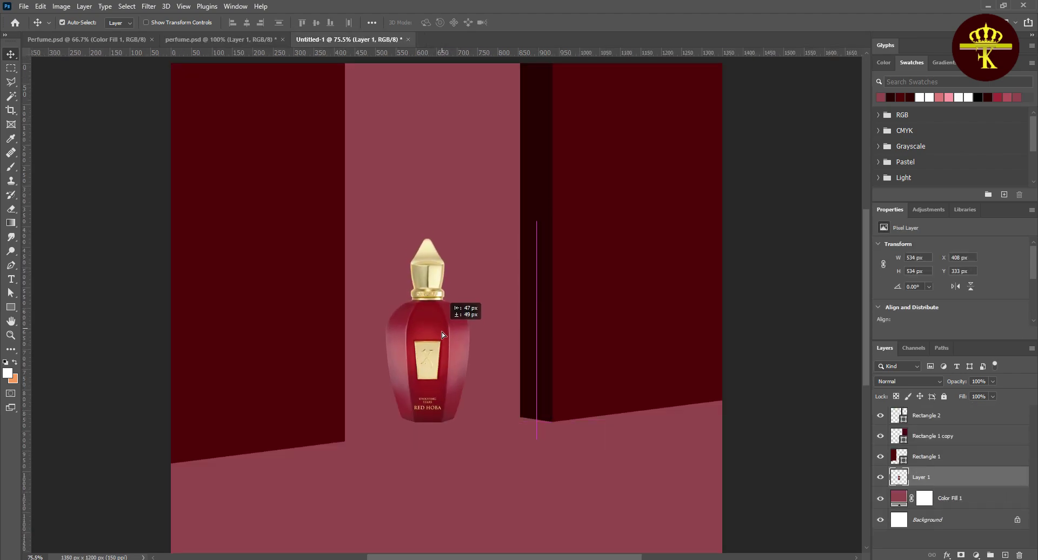
Step: Scale the bottle up proportionally to about 715 px
key("ctrl+t")
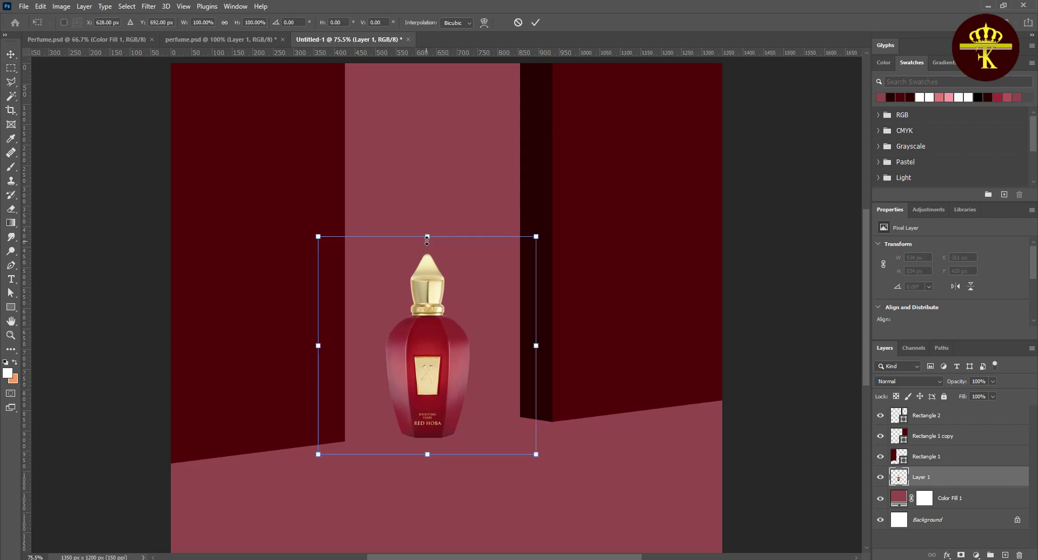
left_click_drag(427, 237, 427, 174)
key("ctrl+z")
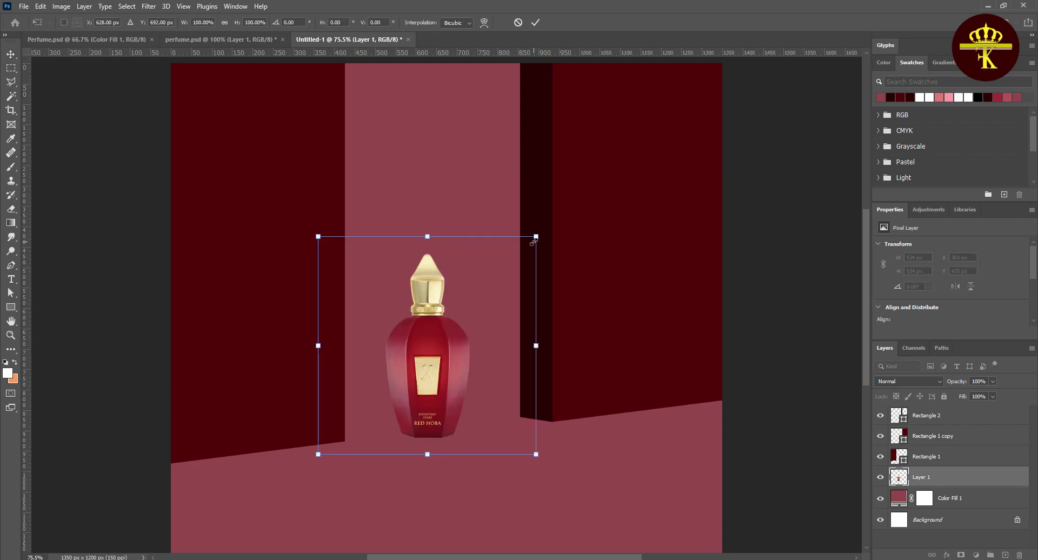
left_click_drag(533, 243, 581, 165)
key("Return")
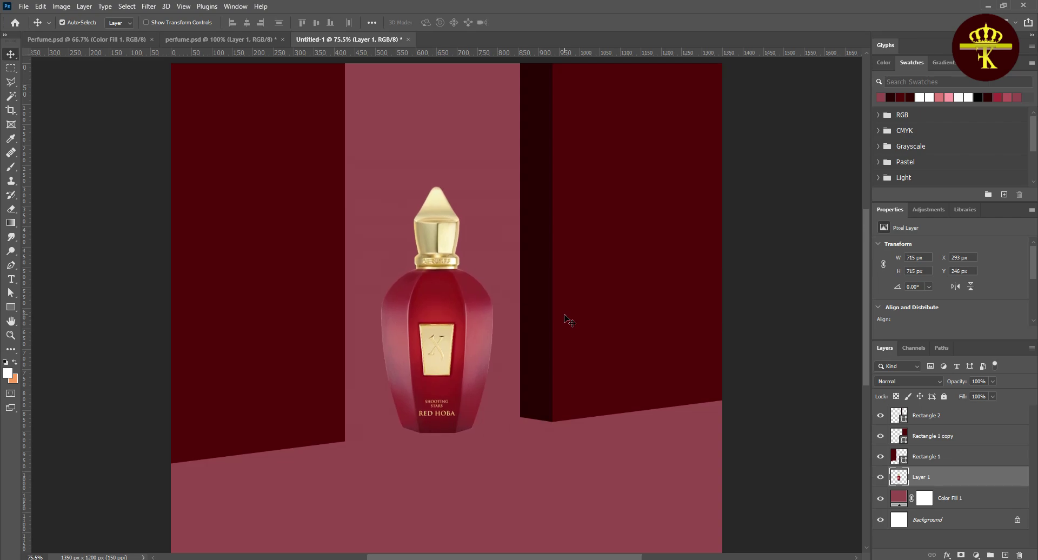
scroll(713, 460, "up", 1)
left_click(690, 288)
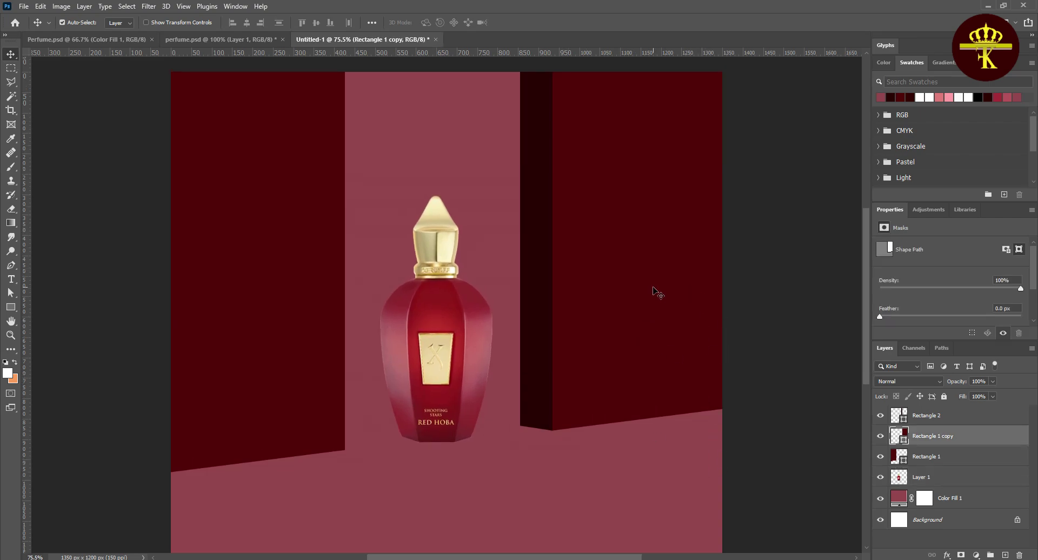
Step: Add a layer clipped to the right wall and paint a 1200 px soft crimson glow
left_click(1004, 555)
right_click(941, 432)
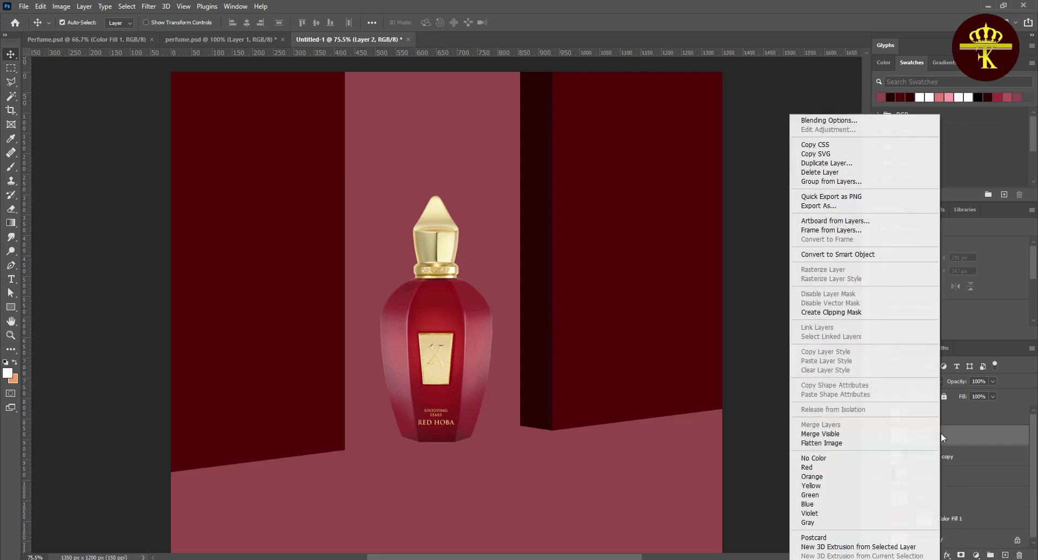
left_click(831, 312)
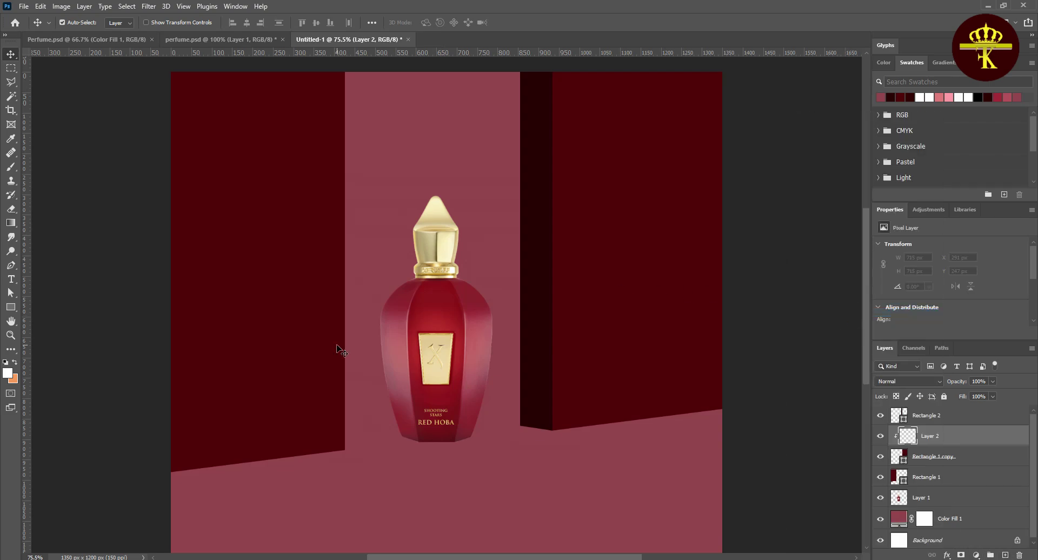
left_click(12, 166)
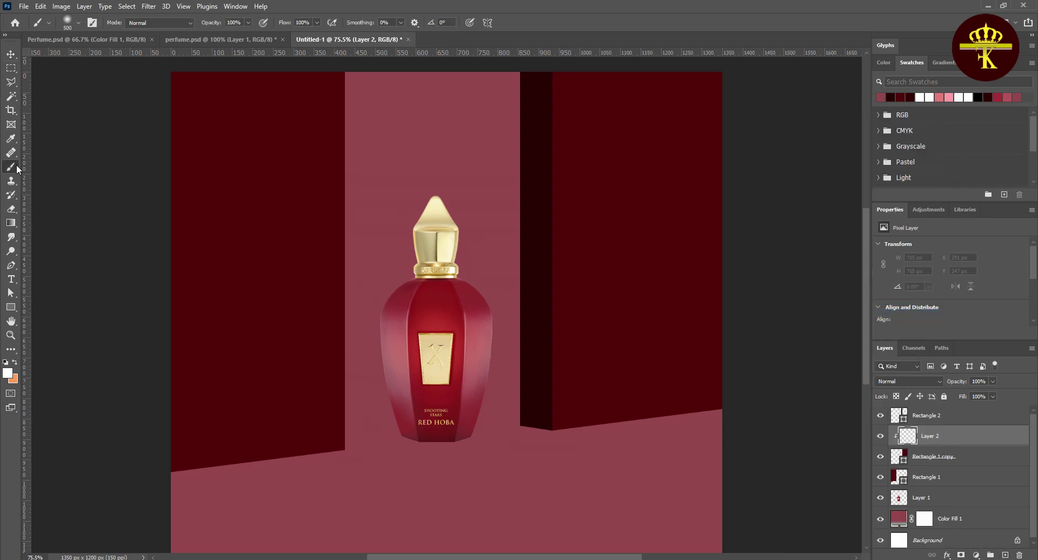
left_click(9, 373)
left_click(584, 183)
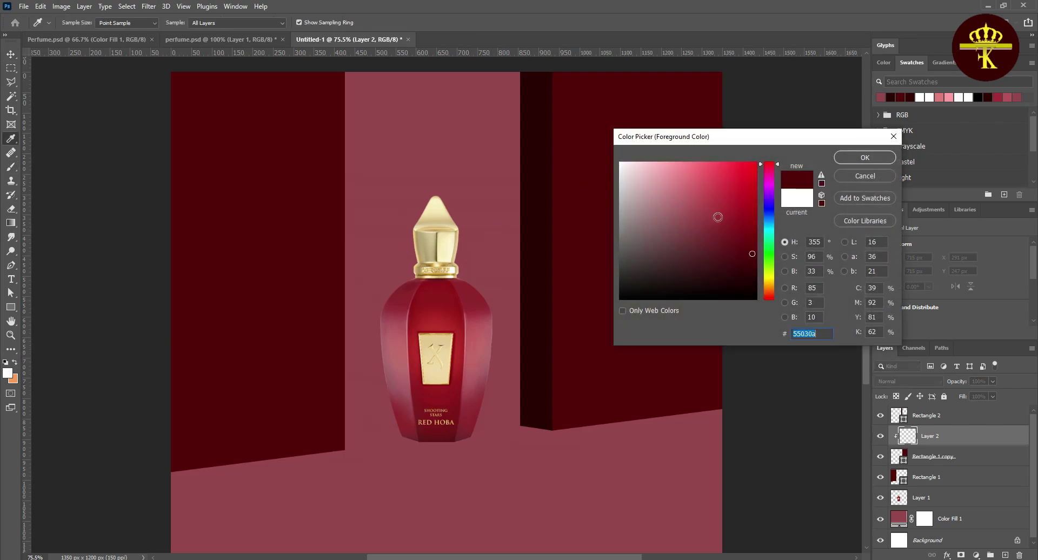
left_click_drag(744, 240, 736, 221)
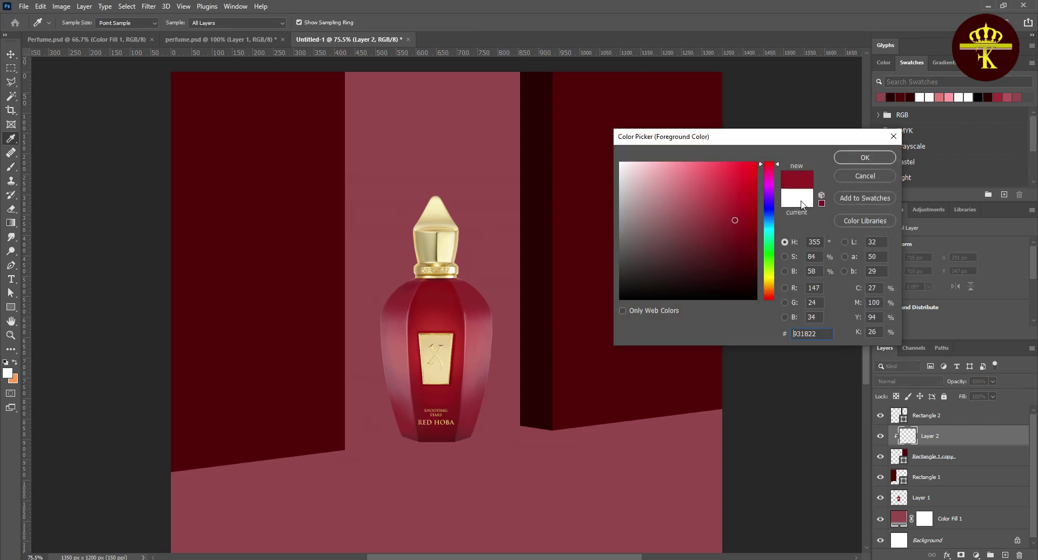
left_click(864, 158)
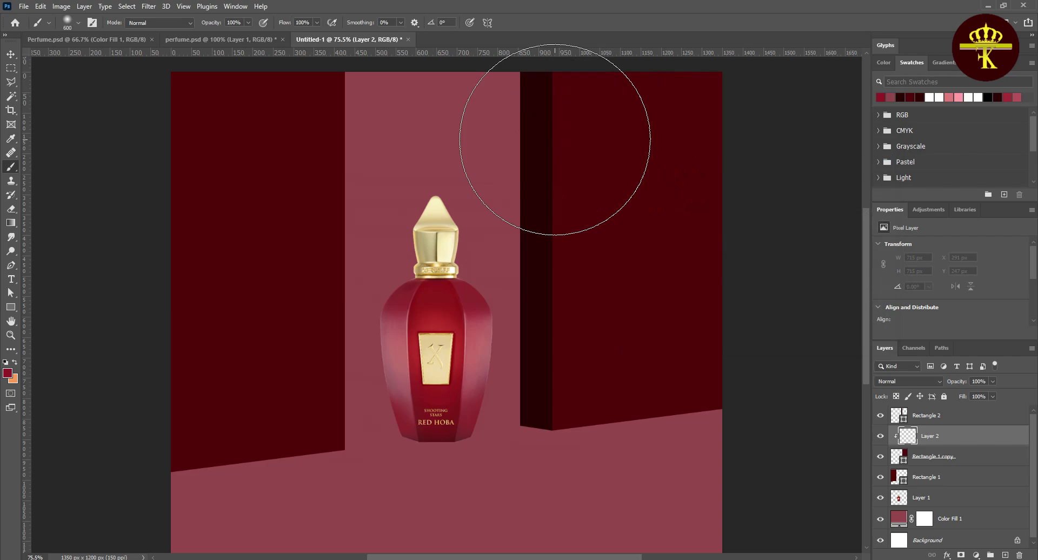
key("bracketright")
key("bracketright")
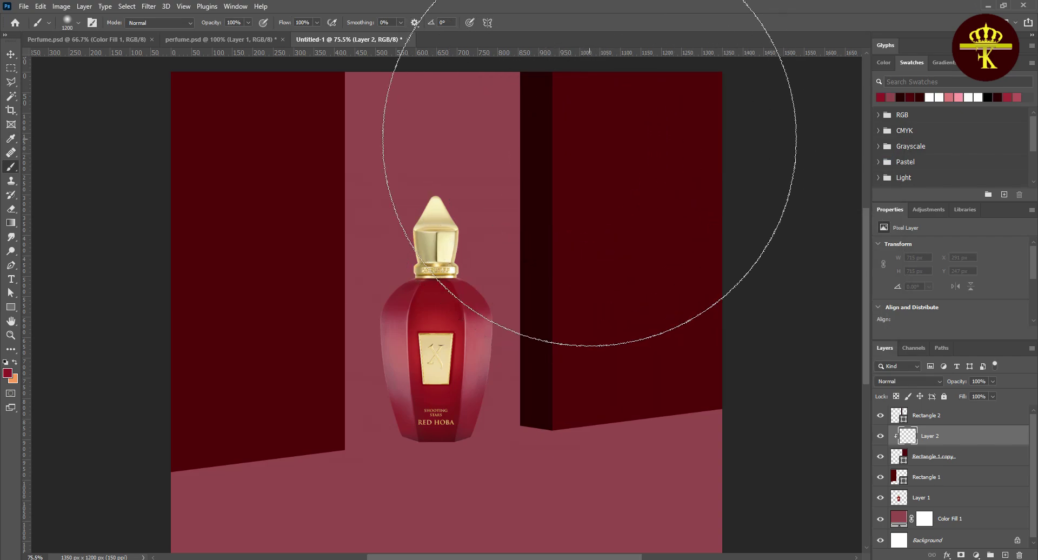
left_click(589, 139)
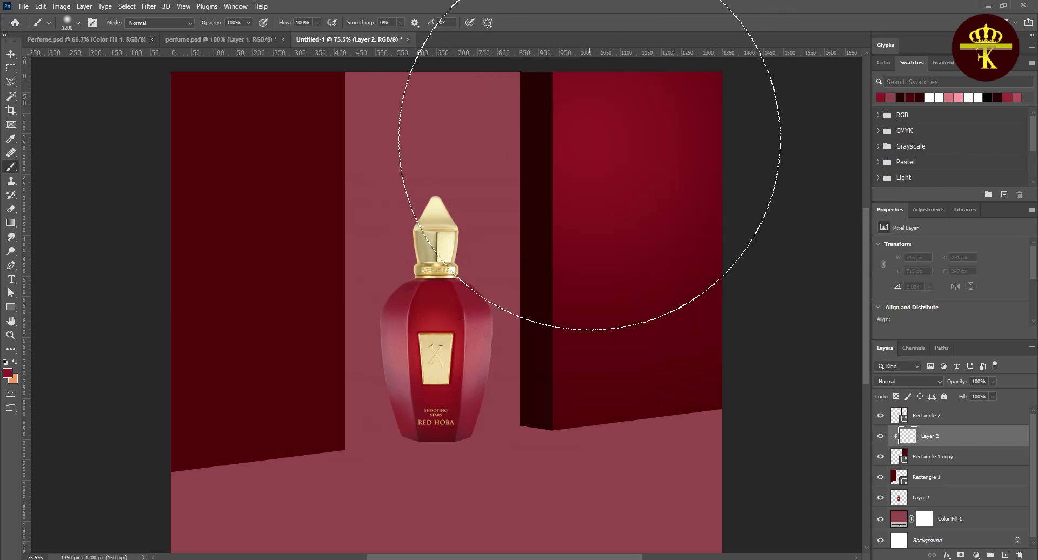
Step: Set the crimson glow layer to Screen at 62% opacity
left_click(942, 380)
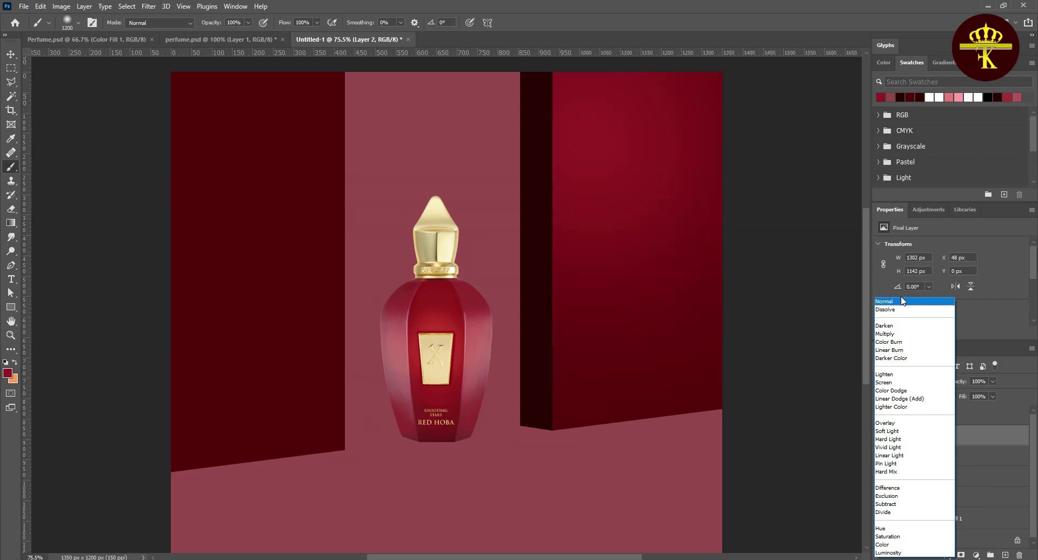
left_click(899, 384)
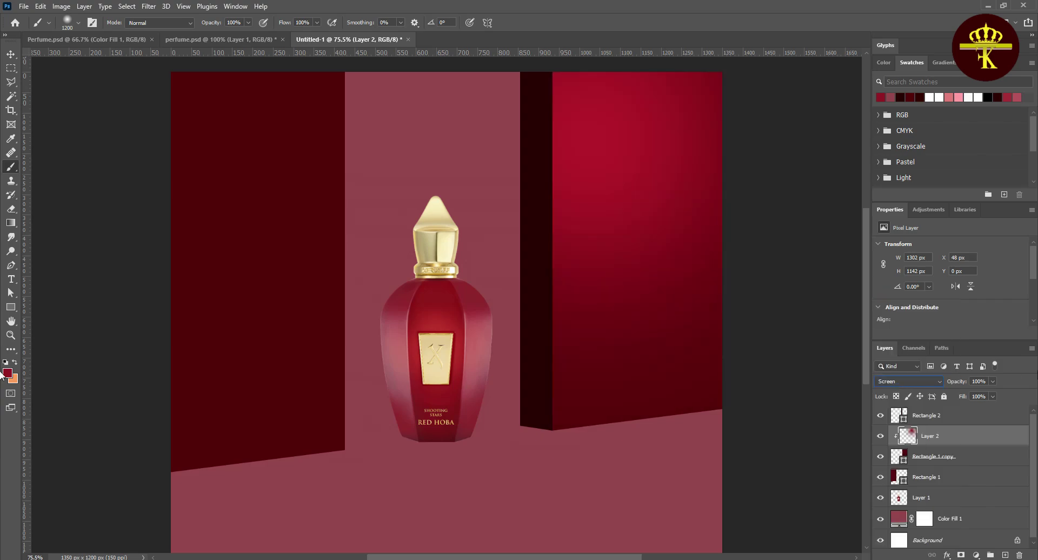
left_click_drag(976, 394, 974, 394)
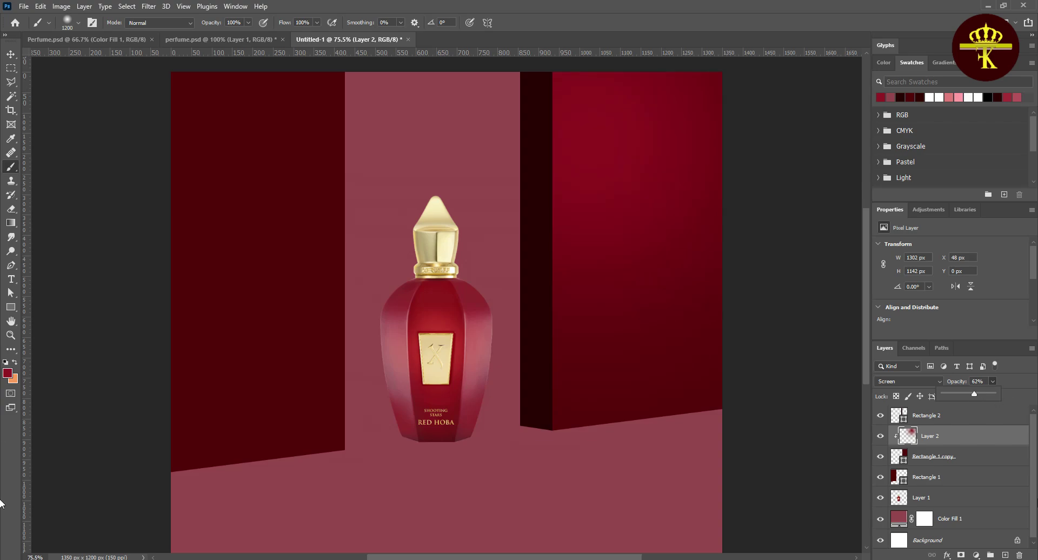
left_click(0, 476)
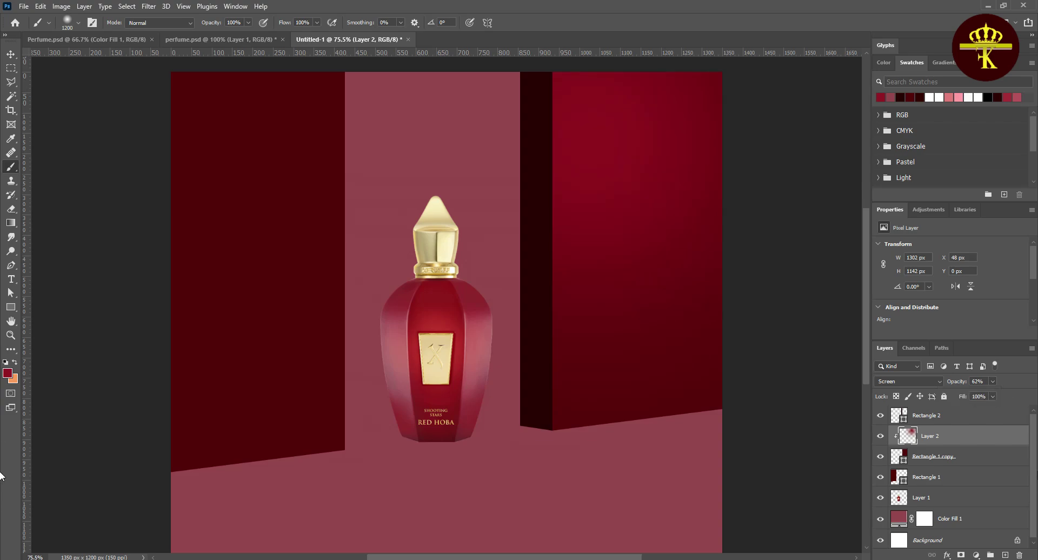
Step: Add Layer 3 clipped to the right wall and dab a lighter pink glow with an 1100 px brush
left_click(1005, 556)
right_click(938, 433)
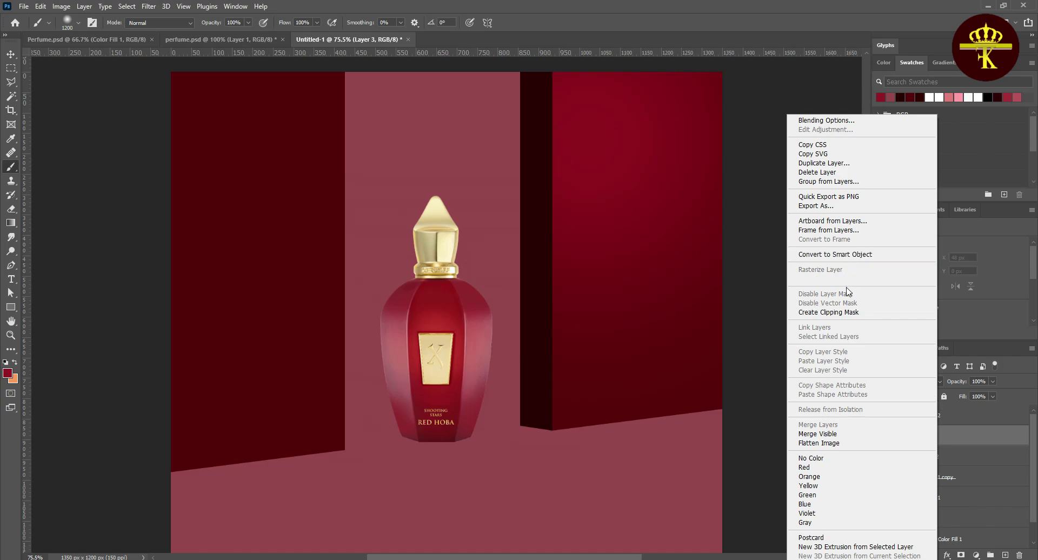
left_click(829, 312)
key("bracketleft")
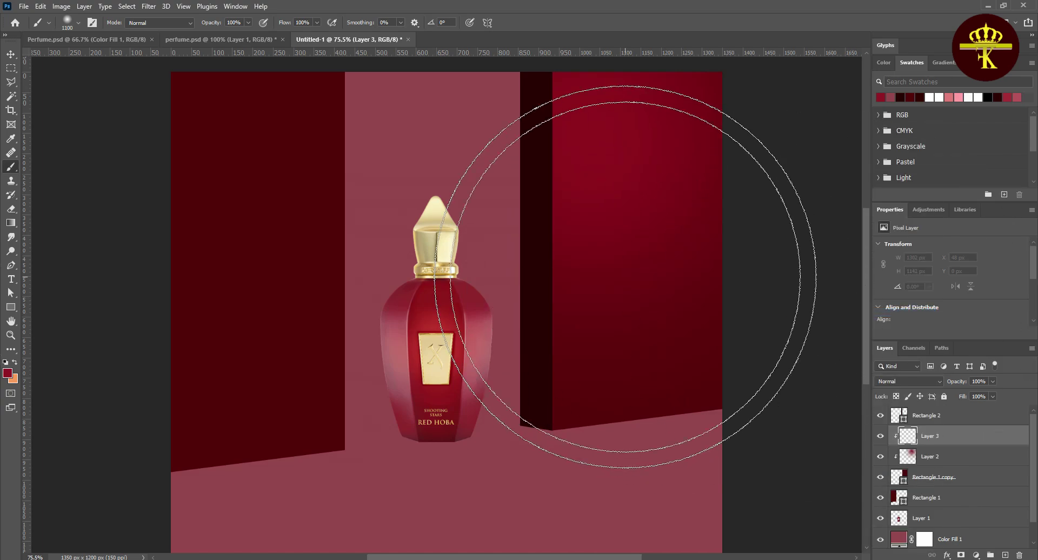
left_click(7, 373)
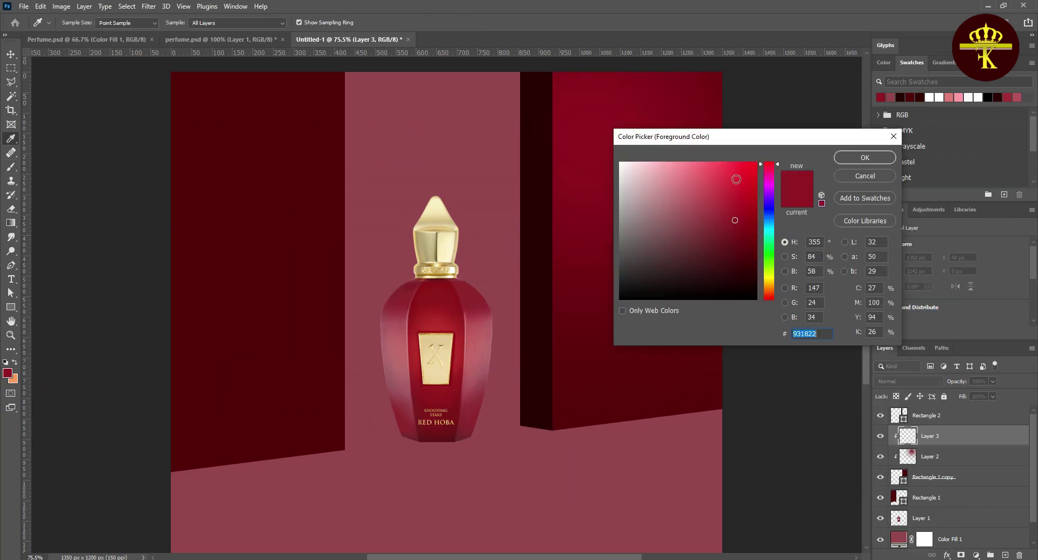
left_click_drag(709, 199, 699, 192)
left_click(856, 159)
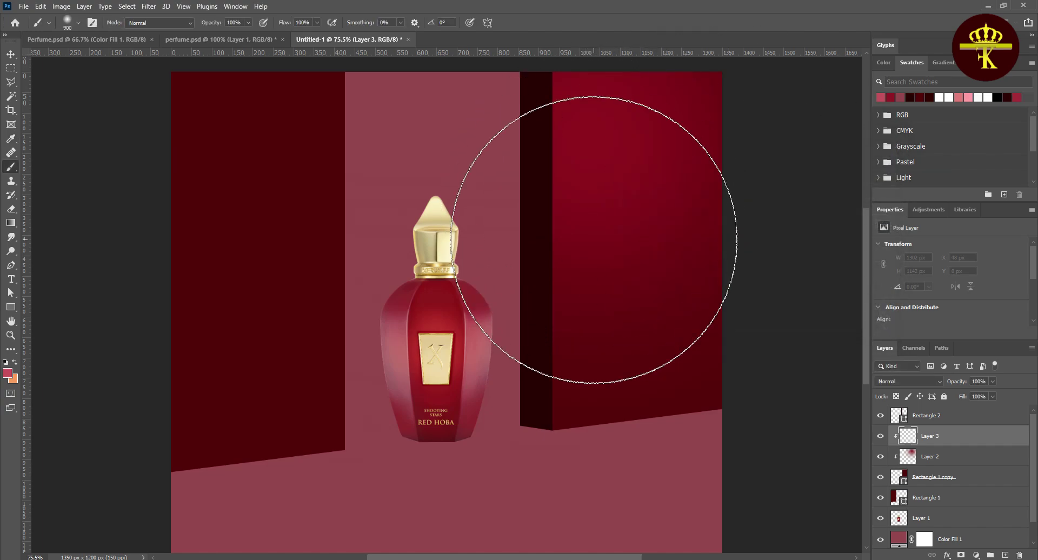
left_click(600, 209)
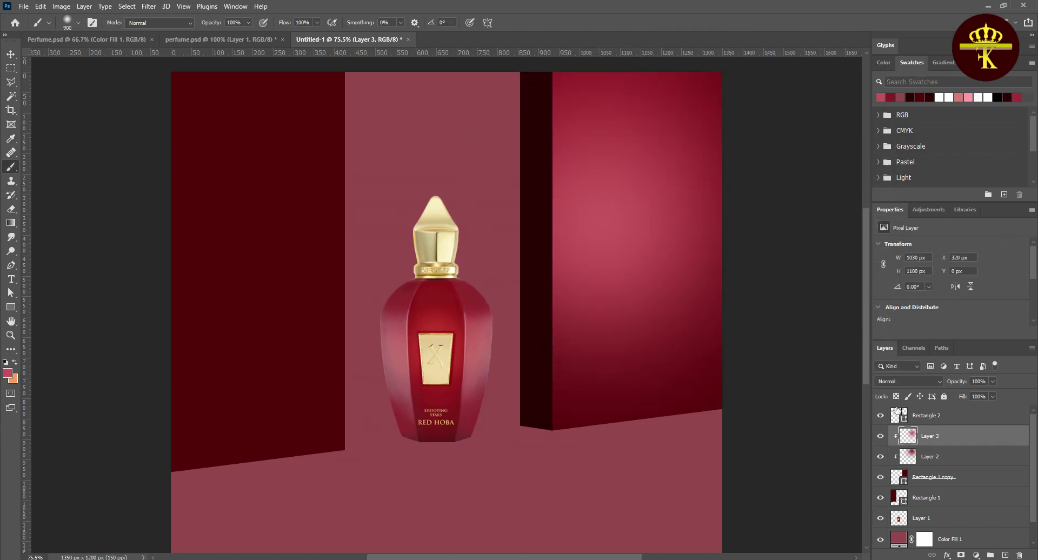
Step: Set Layer 3 to Screen blending at 46% opacity
left_click(910, 381)
left_click(913, 379)
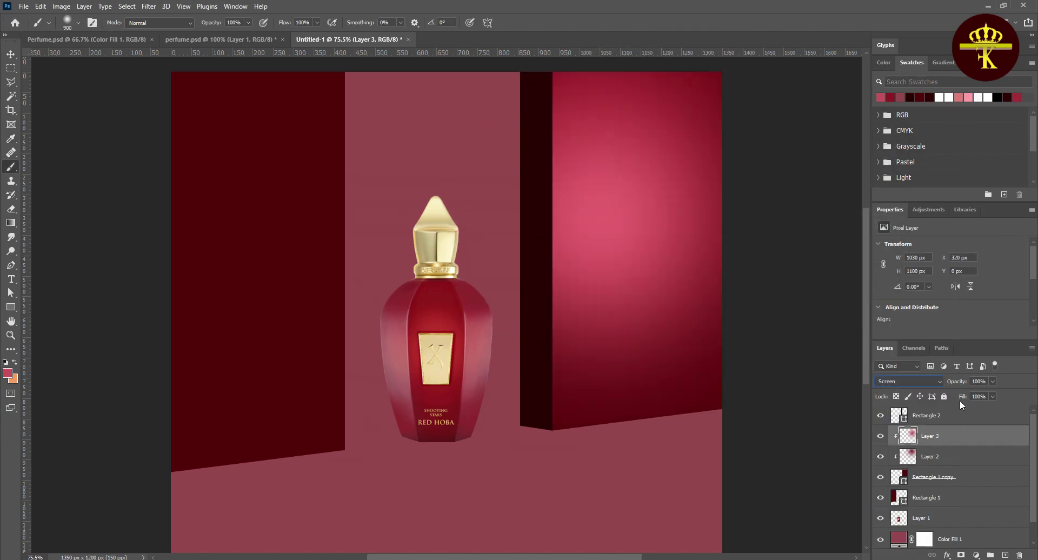
left_click_drag(962, 396, 966, 394)
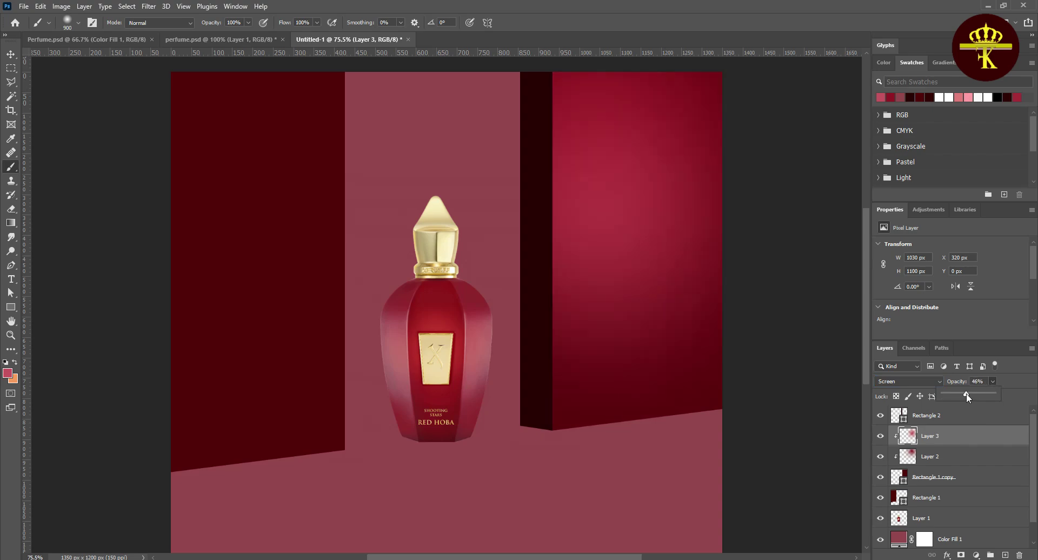
left_click(11, 54)
left_click(58, 127)
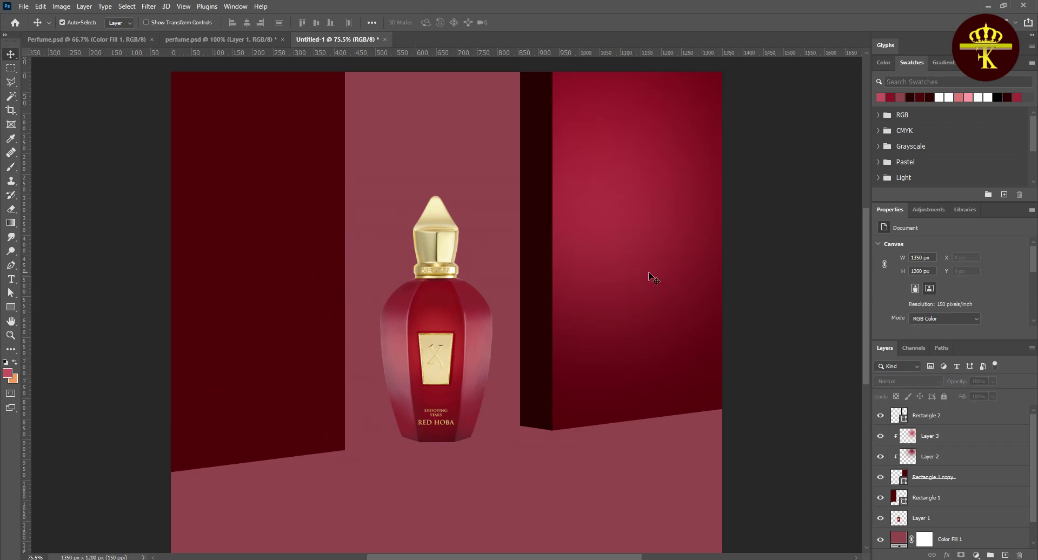
Step: Undo the stray pink dab on the layer above Rectangle 2 and delete that layer
left_click(537, 211)
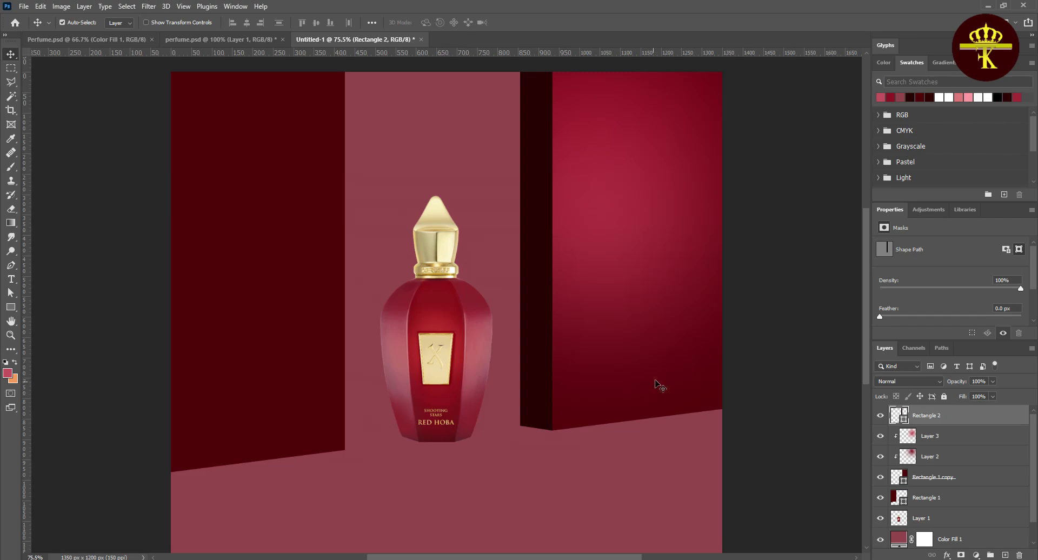
left_click(1005, 555)
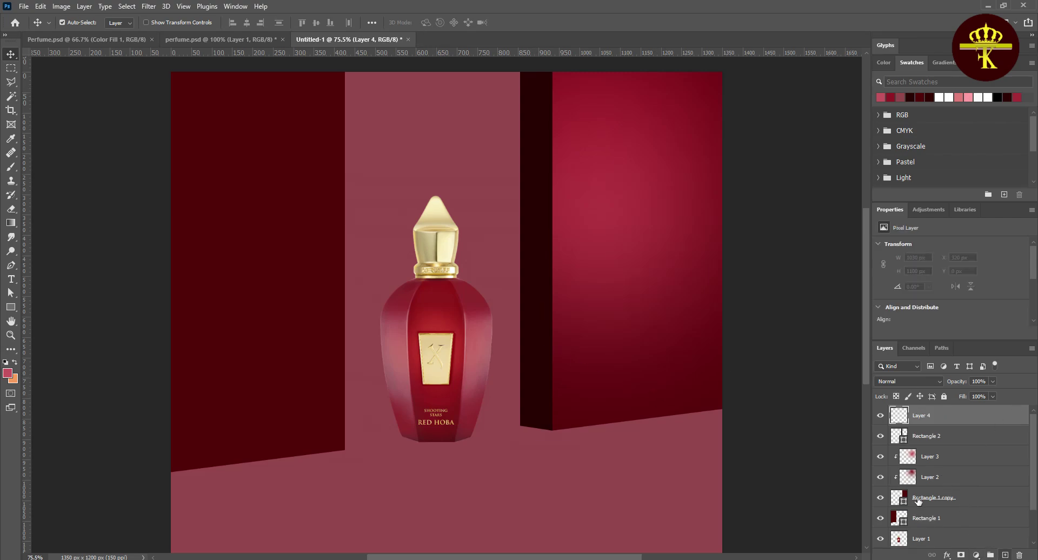
left_click(11, 166)
left_click(530, 179)
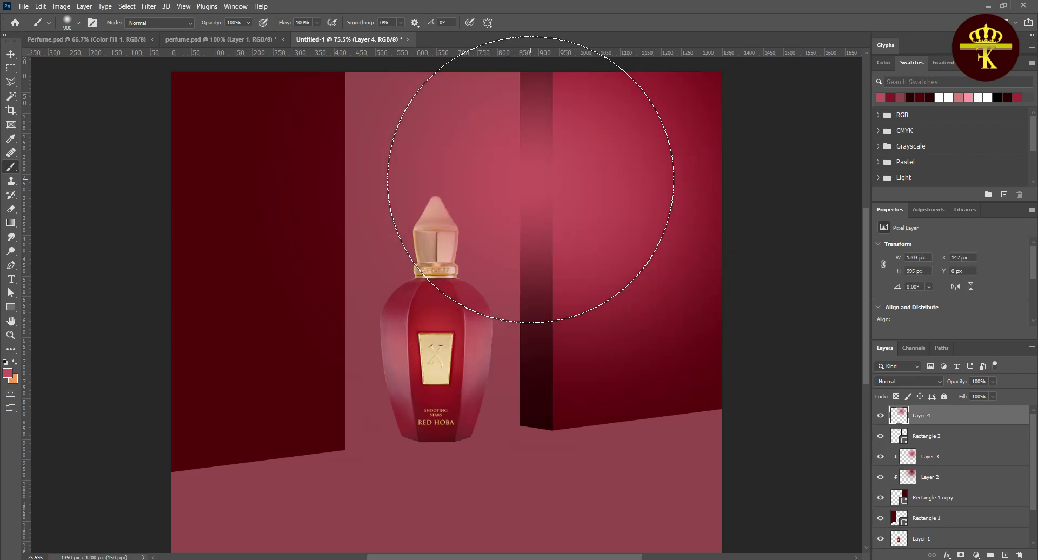
key("ctrl+z")
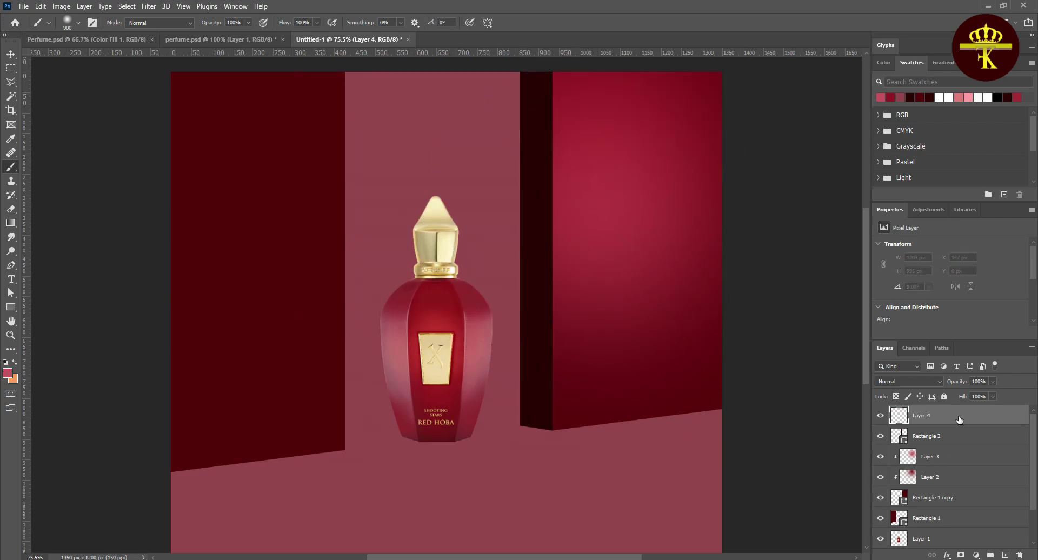
right_click(959, 417)
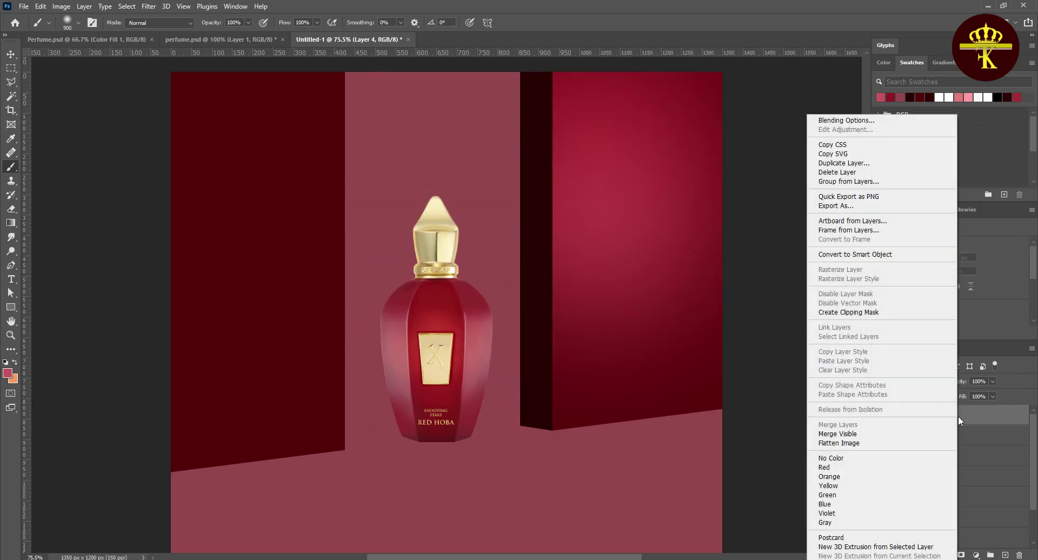
left_click(770, 403)
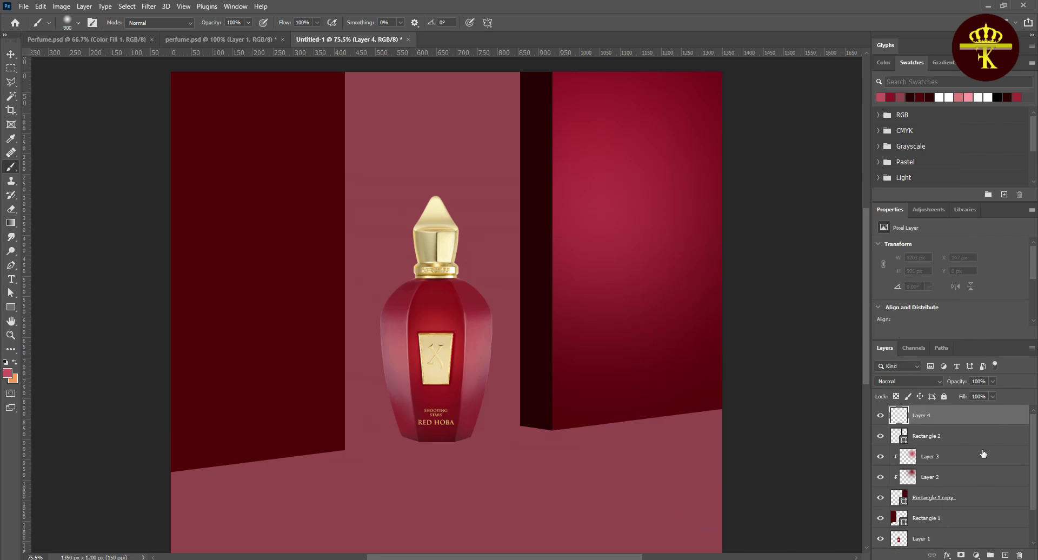
key("Delete")
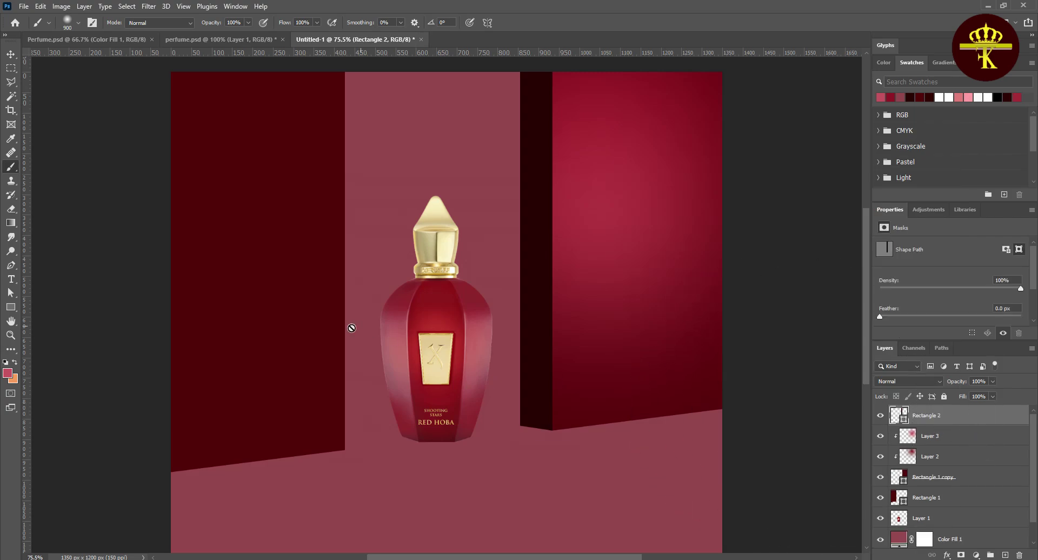
left_click(9, 54)
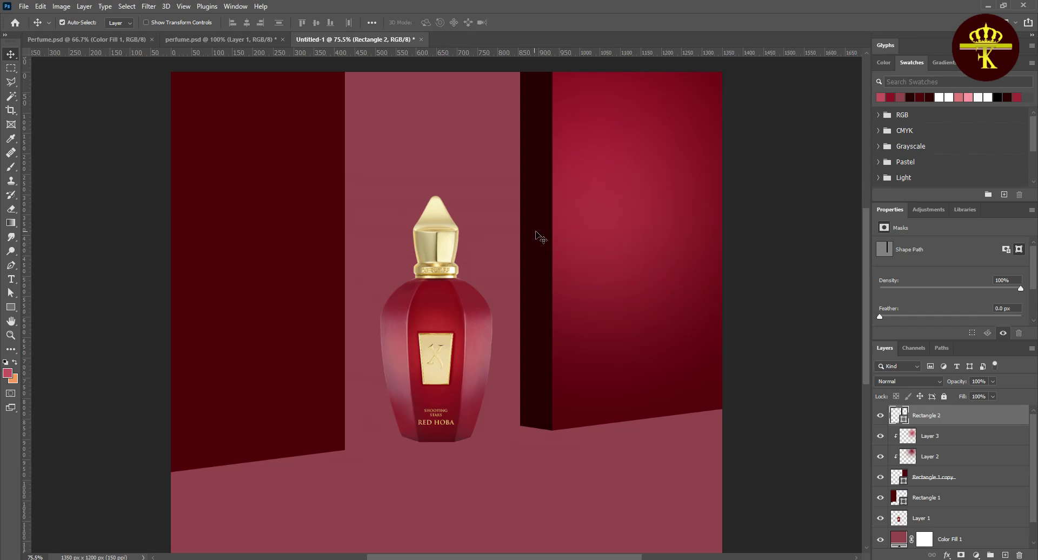
Step: Add a fresh Layer 4 clipped to Rectangle 2
left_click(1005, 555)
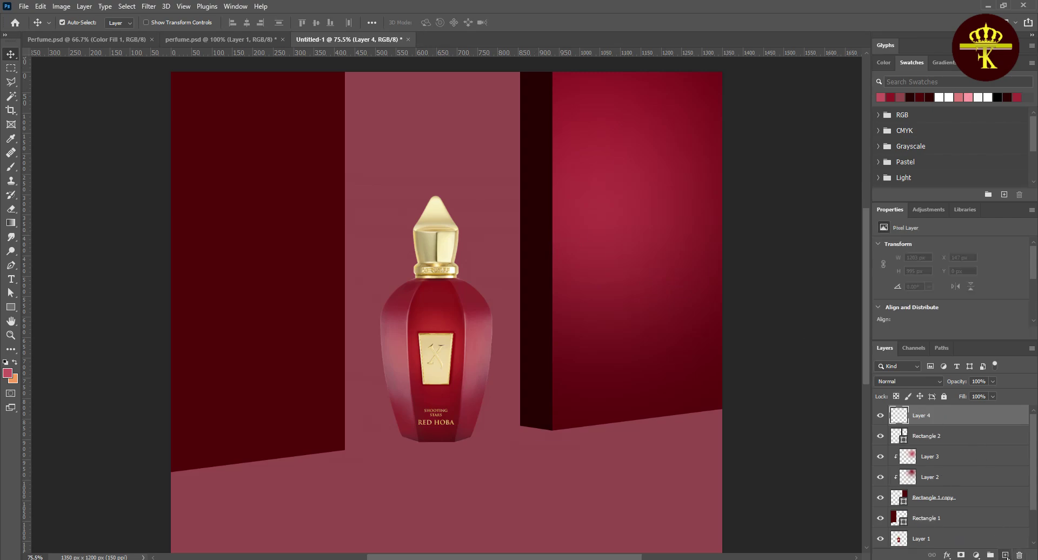
right_click(963, 418)
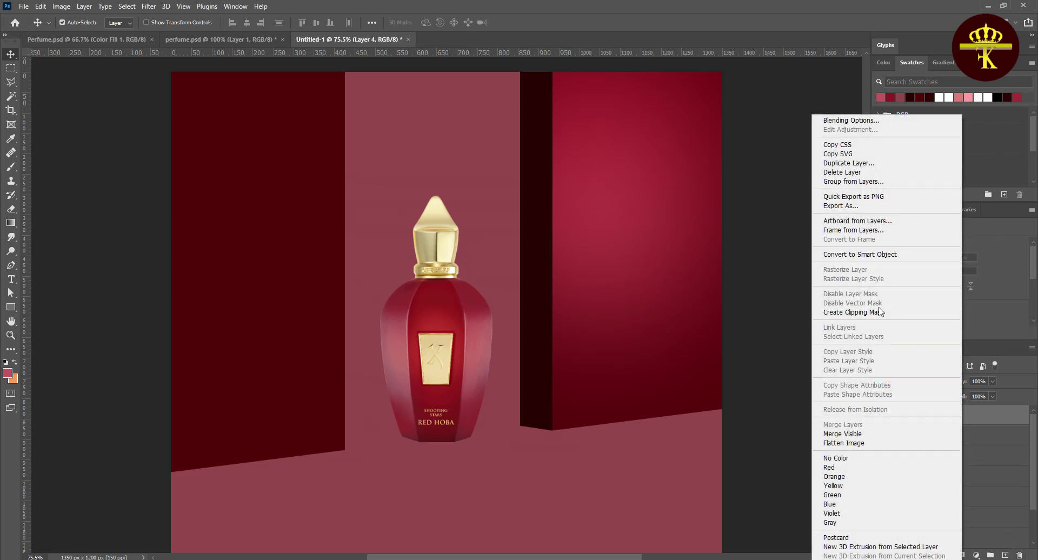
left_click(880, 312)
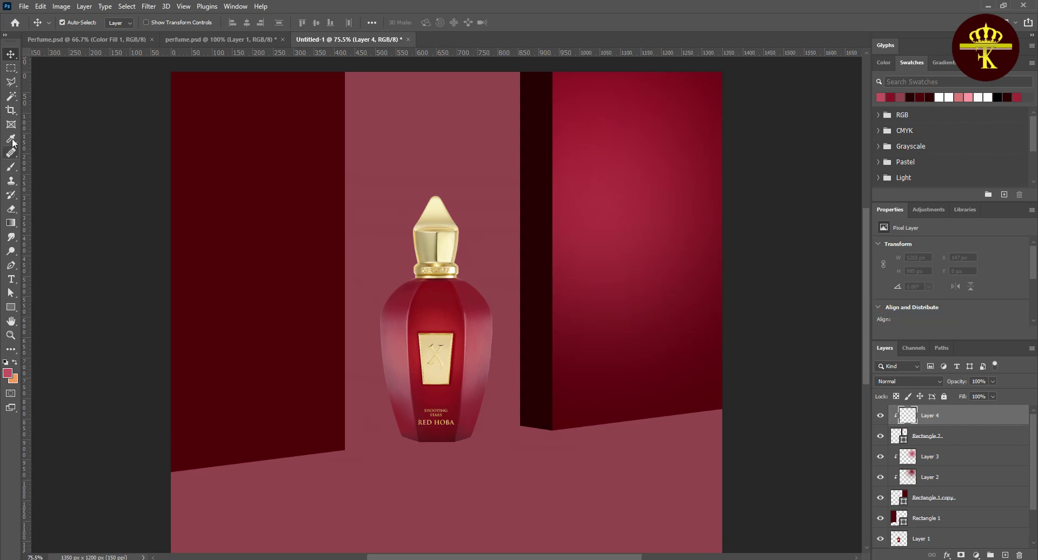
Step: Paint a pink highlight on Layer 4, set Screen at 58%, and shift it up the column
left_click(11, 166)
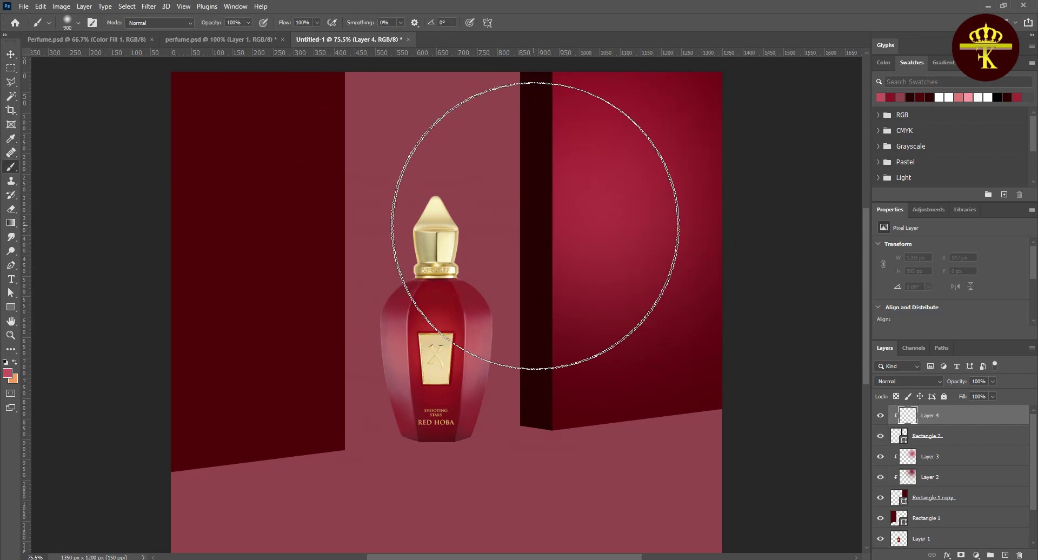
left_click(535, 226)
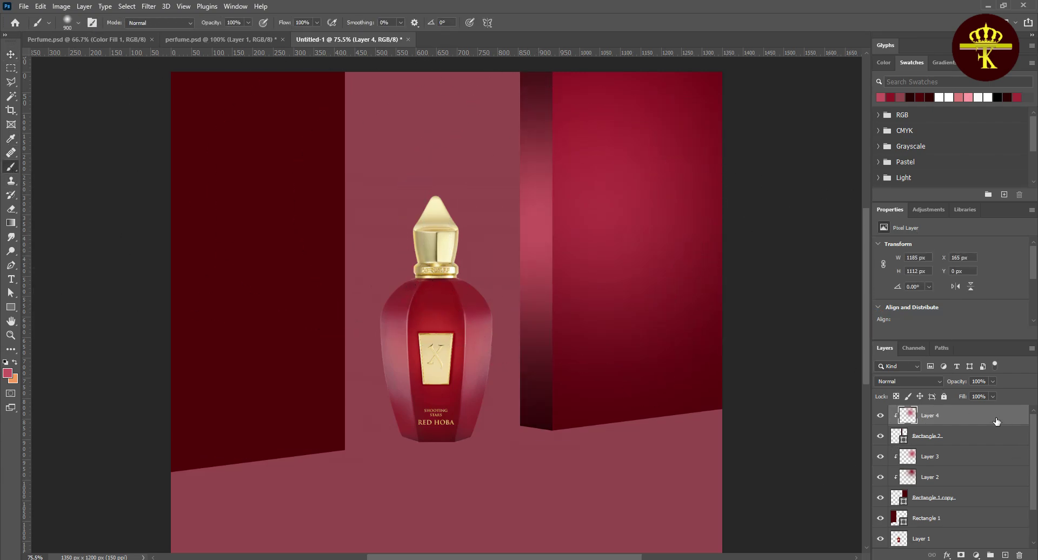
left_click_drag(970, 394, 973, 394)
type("58")
left_click(927, 382)
left_click(896, 384)
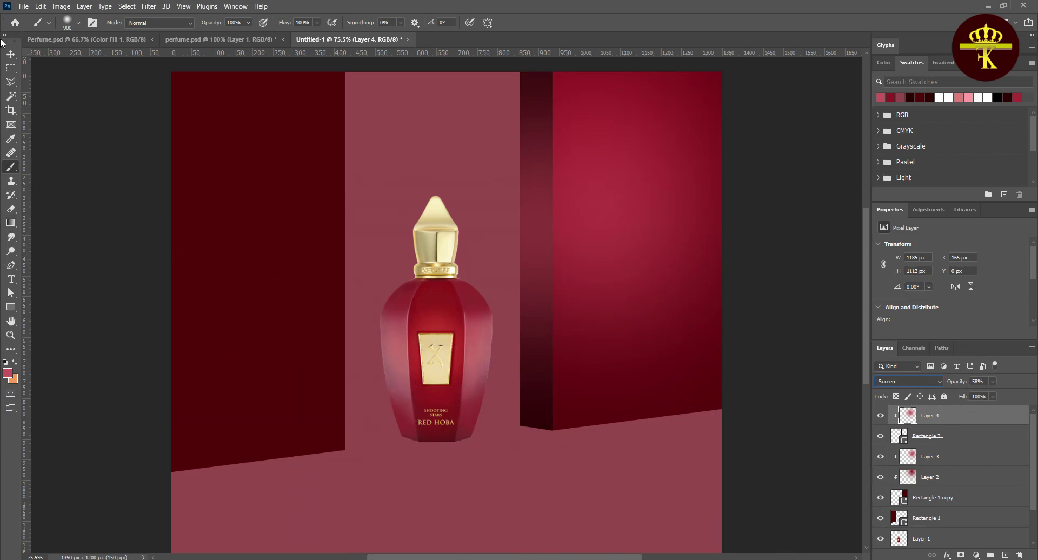
left_click(13, 56)
left_click_drag(525, 250, 536, 201)
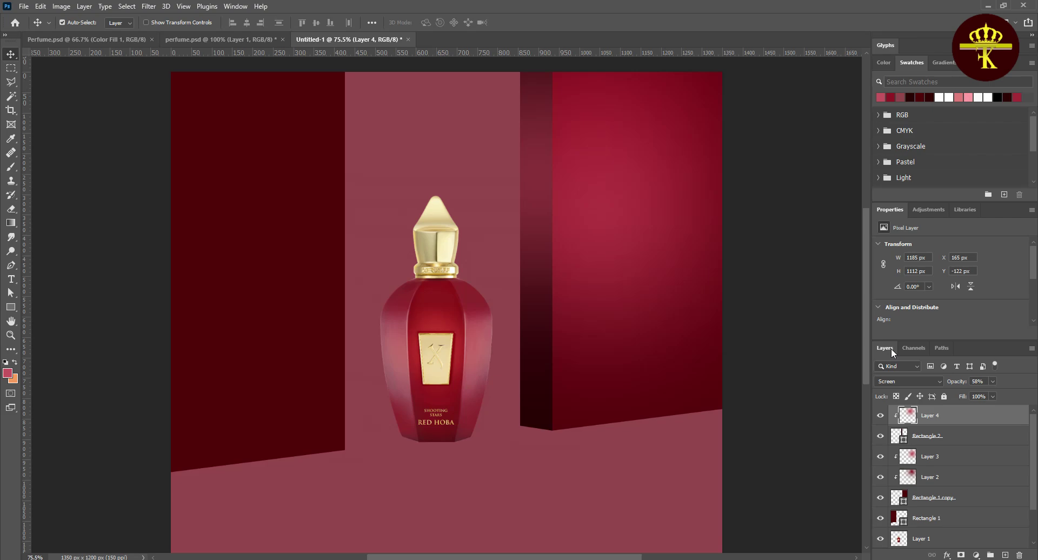
Step: Add clipped Layer 5 and paint a soft deep-red glow on the wall edge
left_click(1004, 556)
right_click(943, 413)
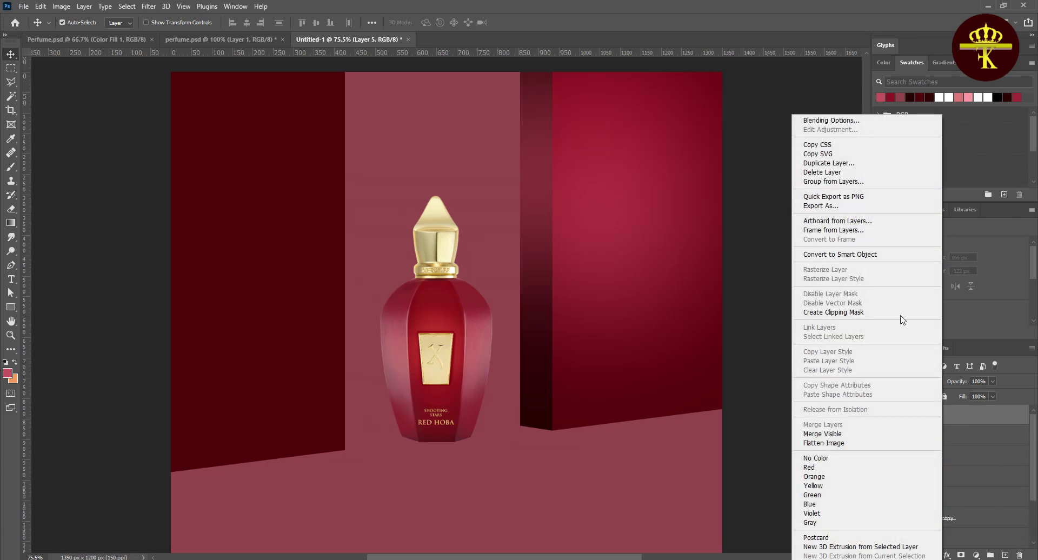
left_click(897, 310)
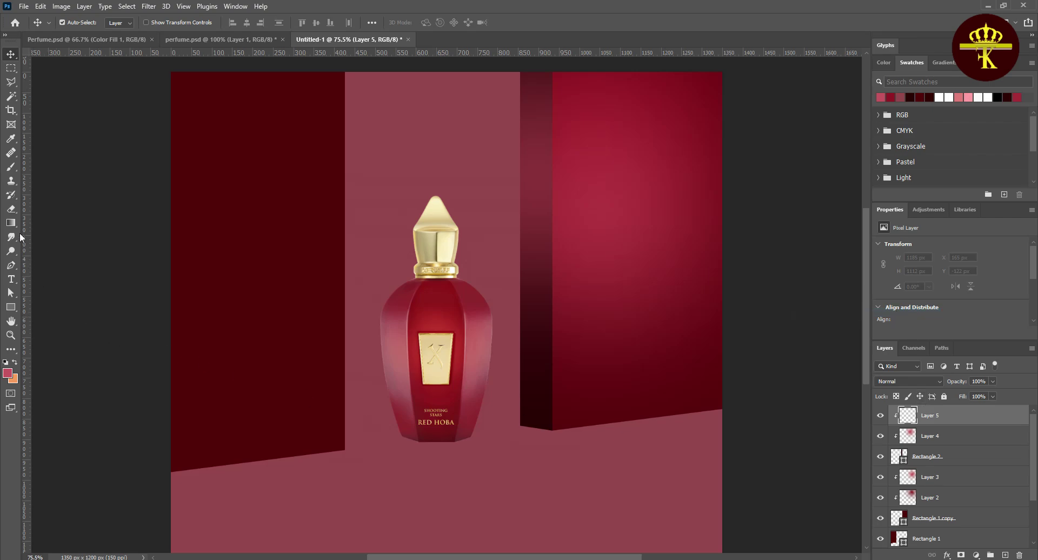
left_click(10, 169)
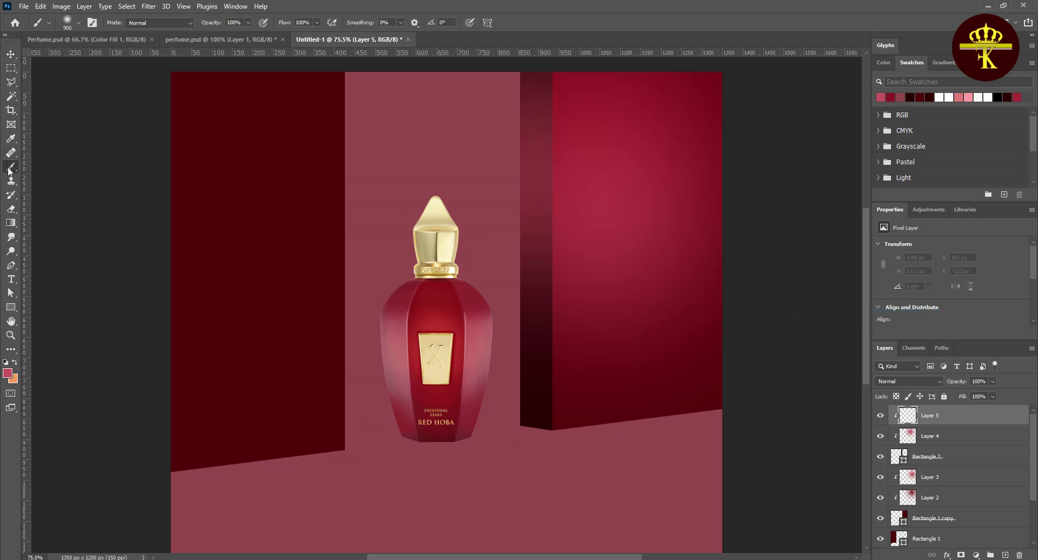
left_click(7, 373)
left_click_drag(702, 197, 722, 201)
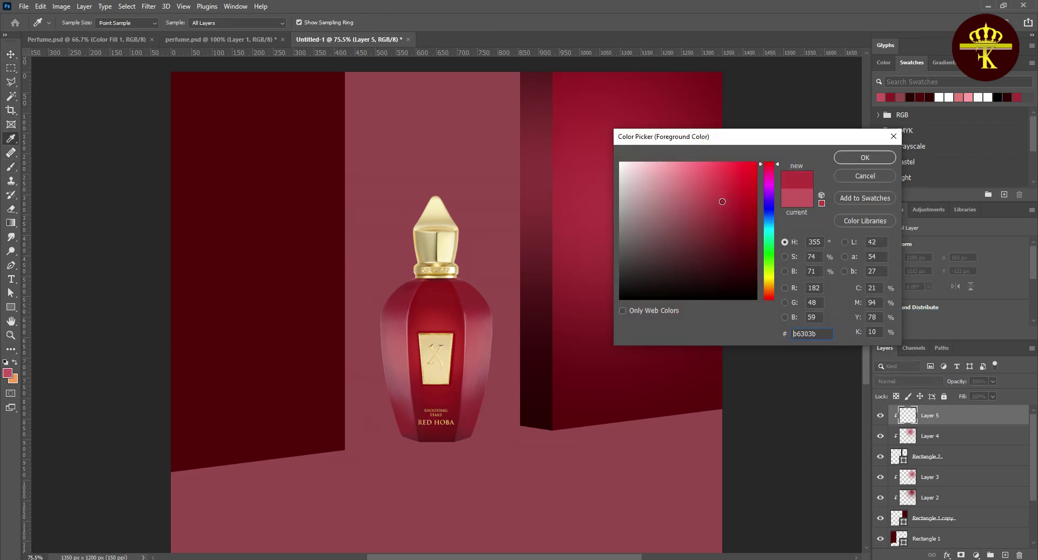
left_click(865, 158)
left_click(506, 249)
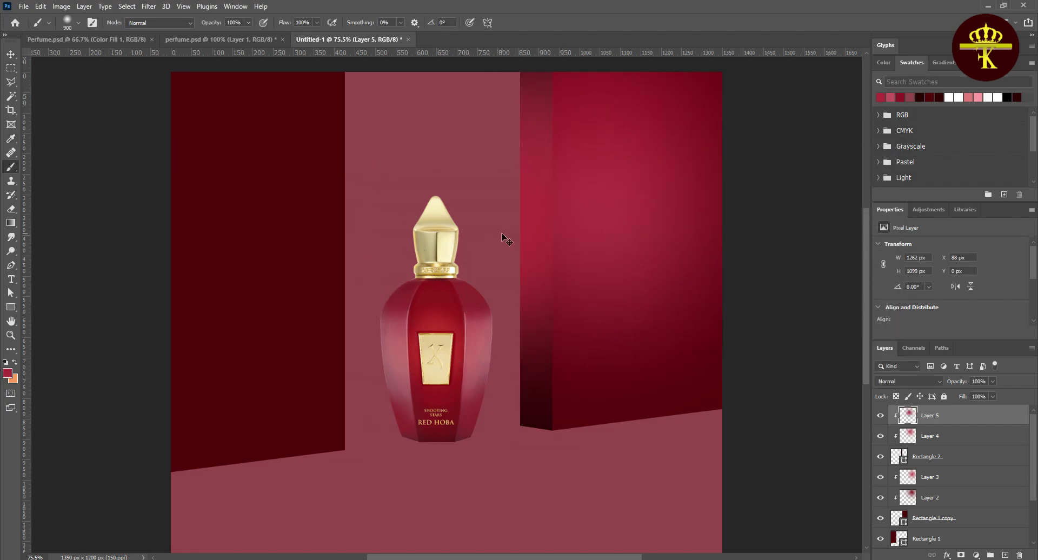
key("ctrl+z")
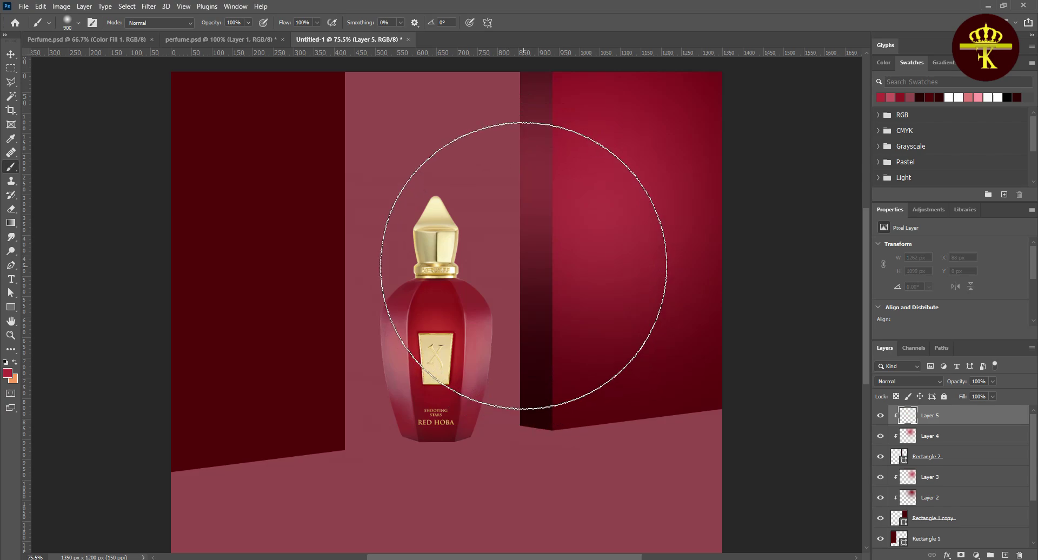
key("ctrl+shift+z")
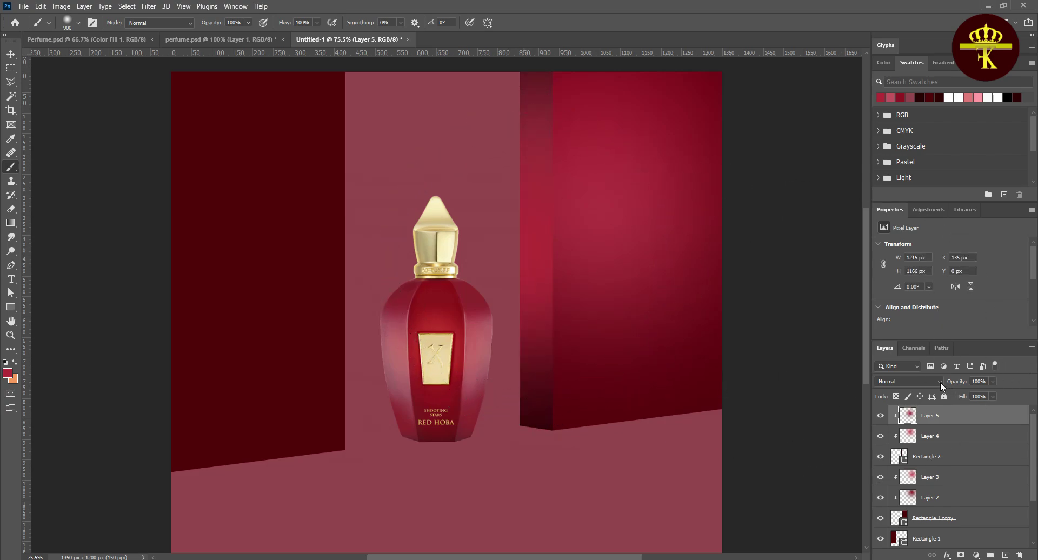
Step: Blend Layer 5 as Screen at about 63% opacity
left_click(940, 382)
left_click(891, 382)
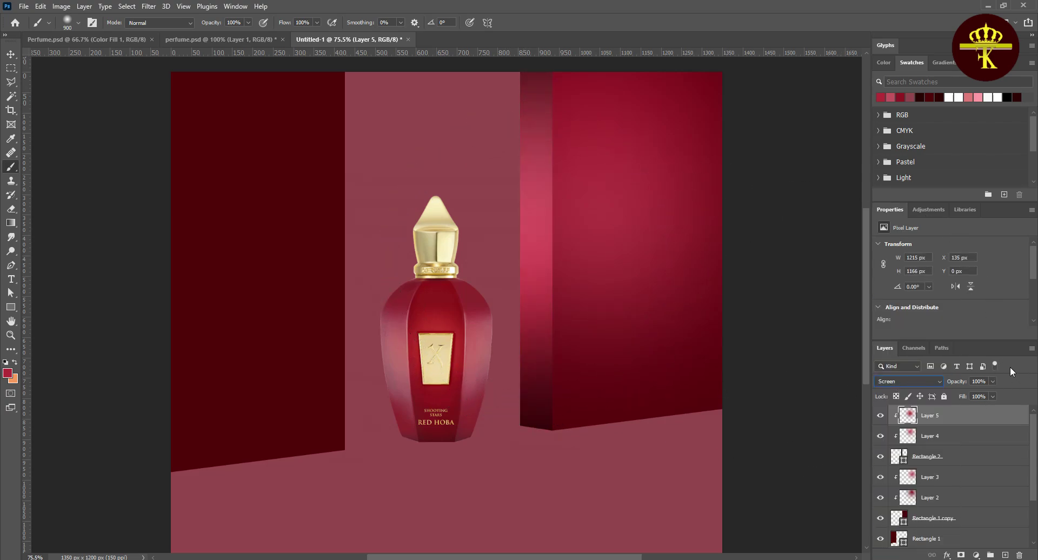
left_click(993, 382)
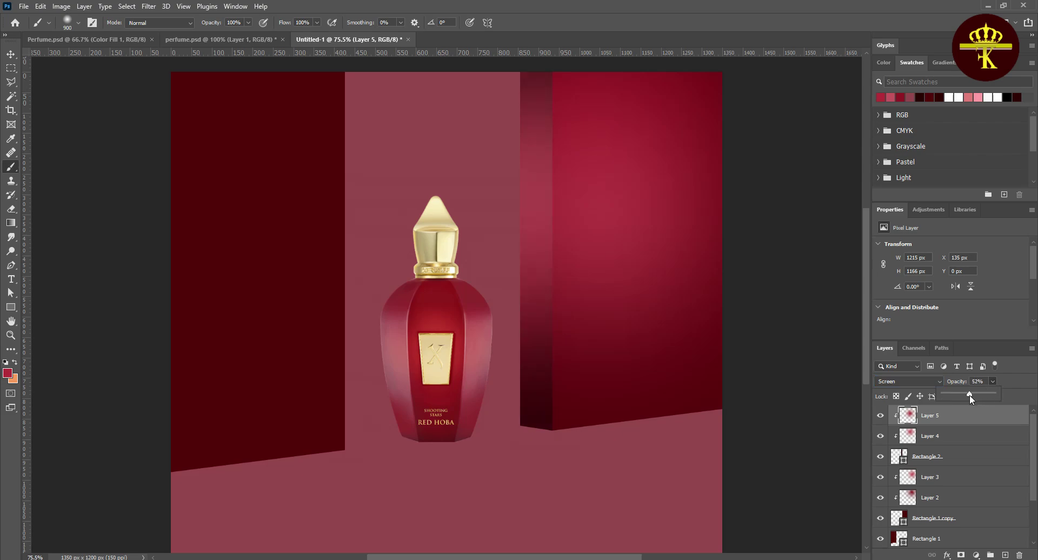
left_click_drag(971, 394, 976, 393)
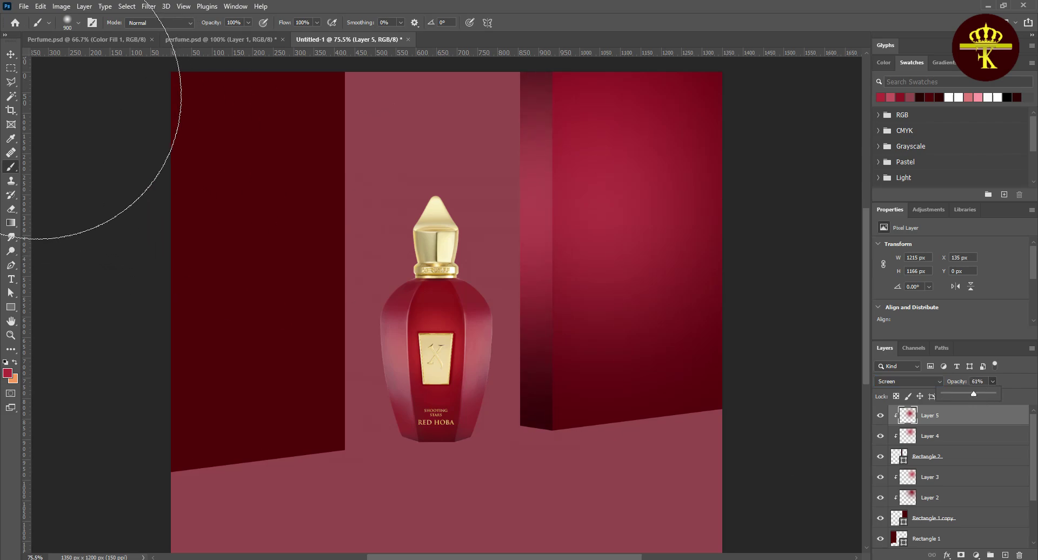
Step: Delete the old Layer 4 highlight and raise Layer 5's opacity to 65%
left_click(11, 55)
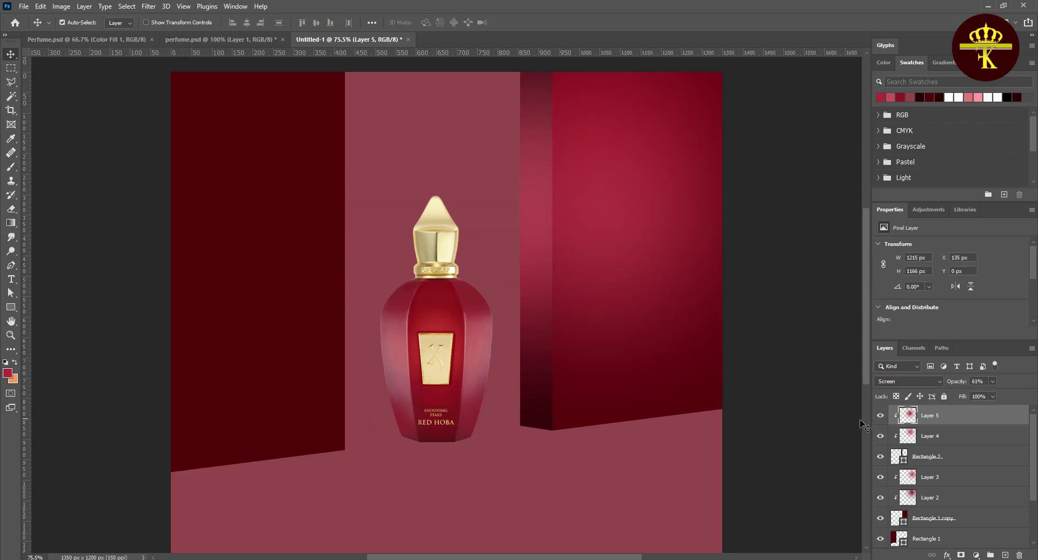
left_click(930, 436)
left_click(880, 436)
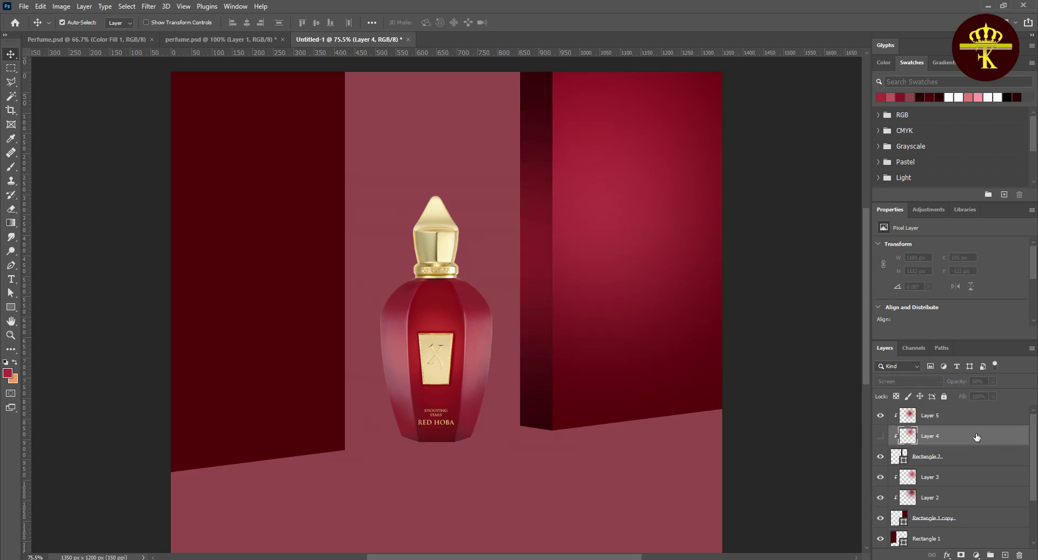
key("Delete")
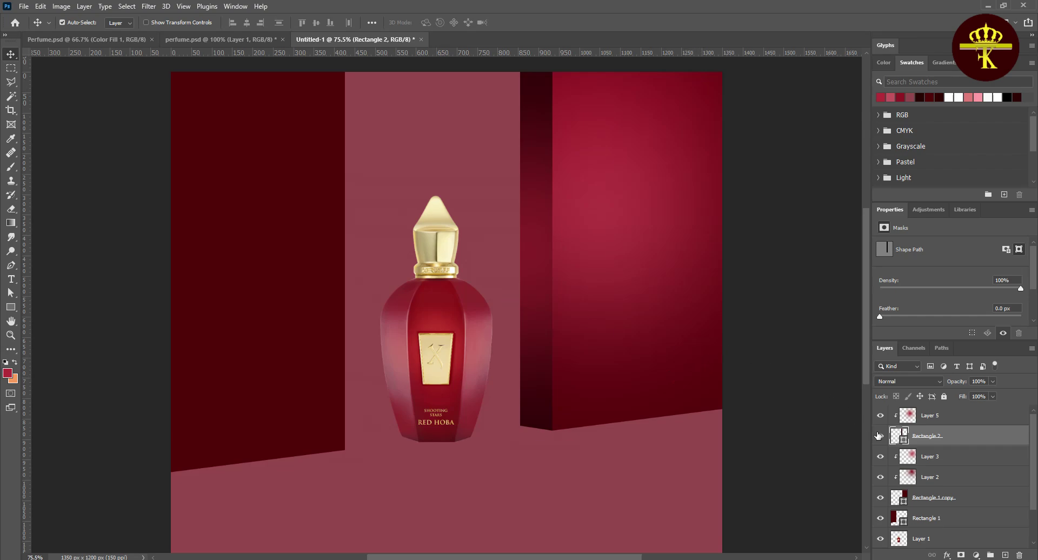
left_click(930, 416)
left_click(993, 381)
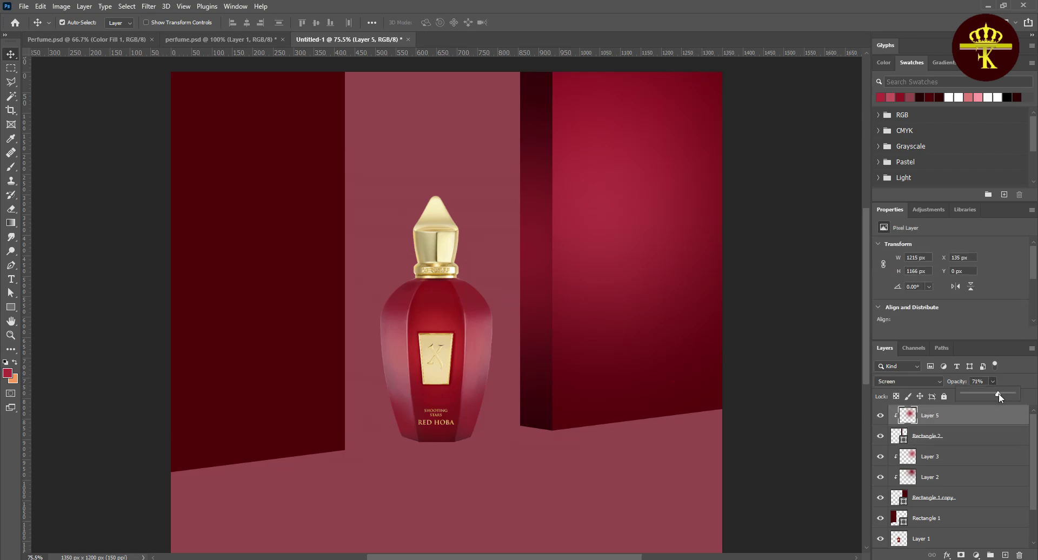
mouse_move(994, 392)
left_mouse_down()
mouse_move(1007, 395)
mouse_move(988, 395)
left_mouse_up()
scroll(784, 196, "down", 1)
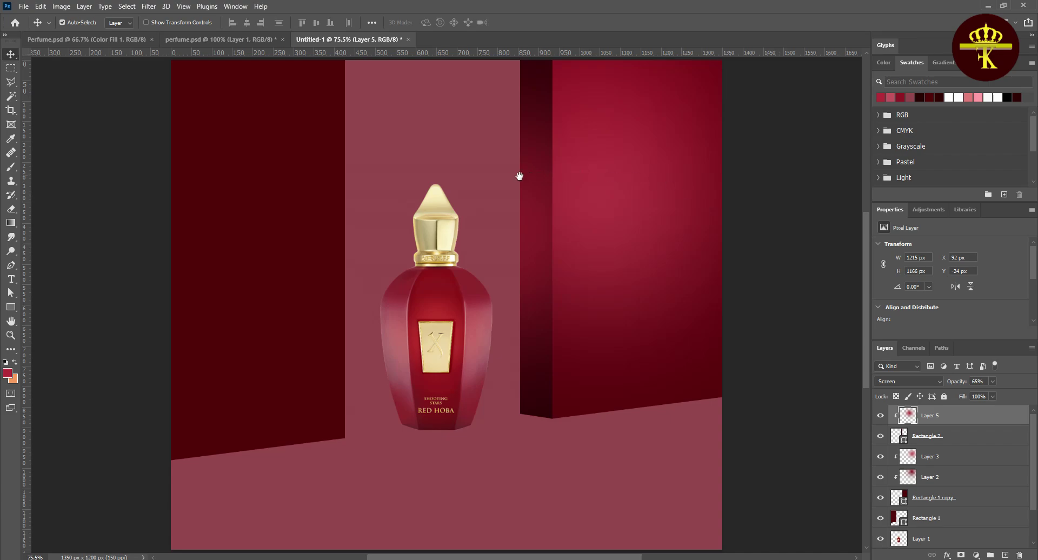
left_click_drag(519, 176, 562, 230)
Step: Add a new Layer 6 clipped to the Rectangle 1 left wall
left_click(287, 336)
key("b")
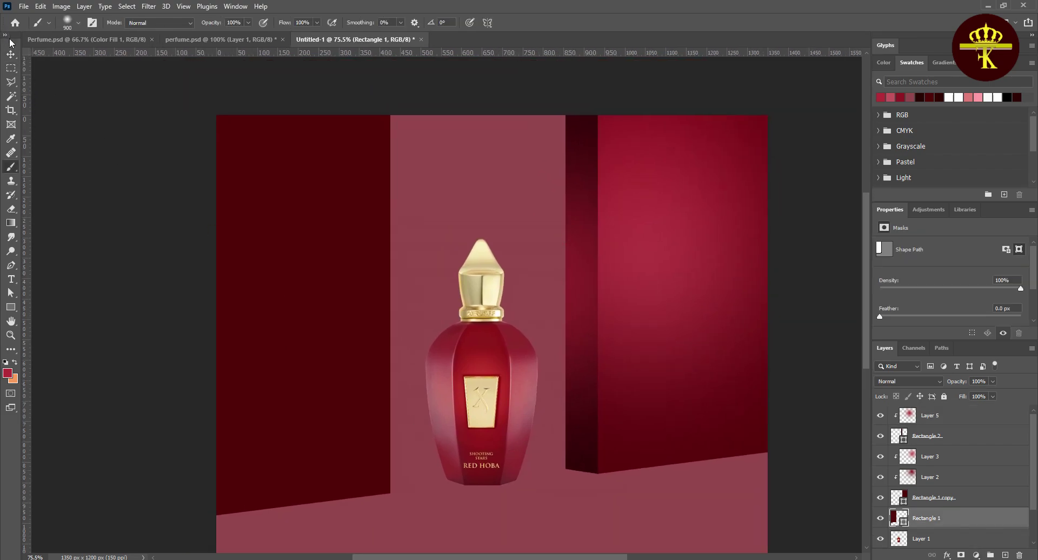
left_click(11, 54)
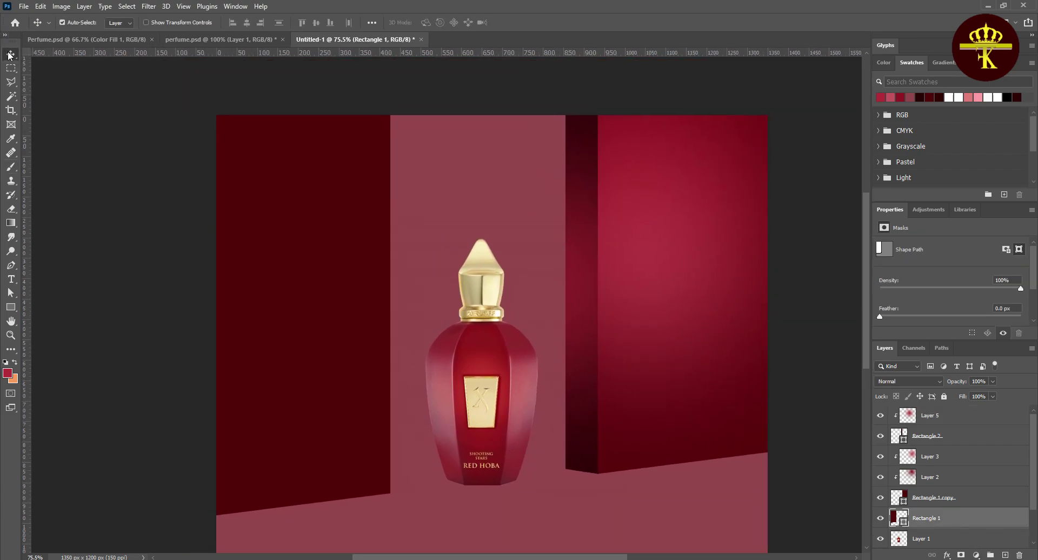
left_click(1005, 555)
right_click(946, 519)
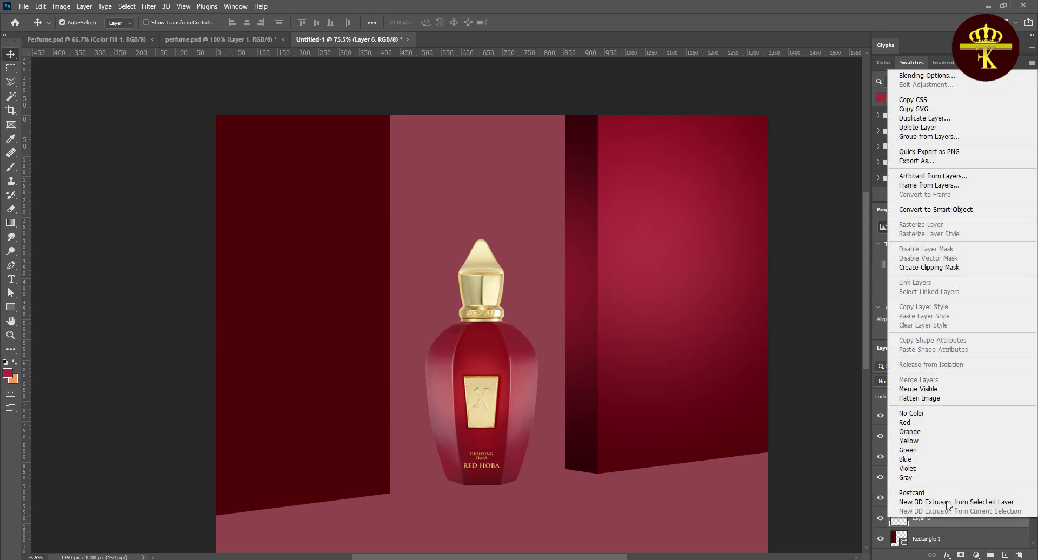
left_click(919, 268)
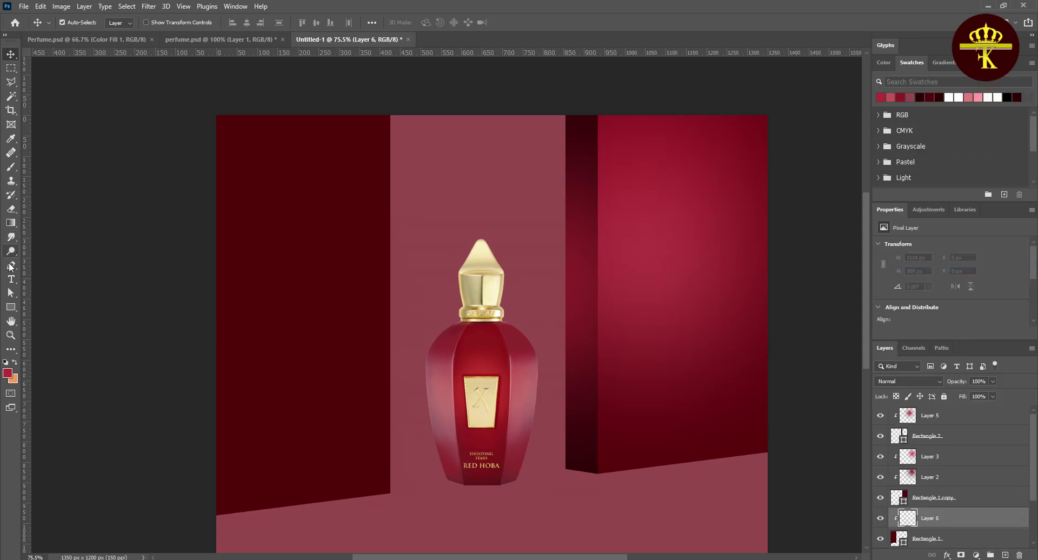
Step: Paint a large soft red glow on the left wall, set to Screen at about 63% opacity
left_click(11, 166)
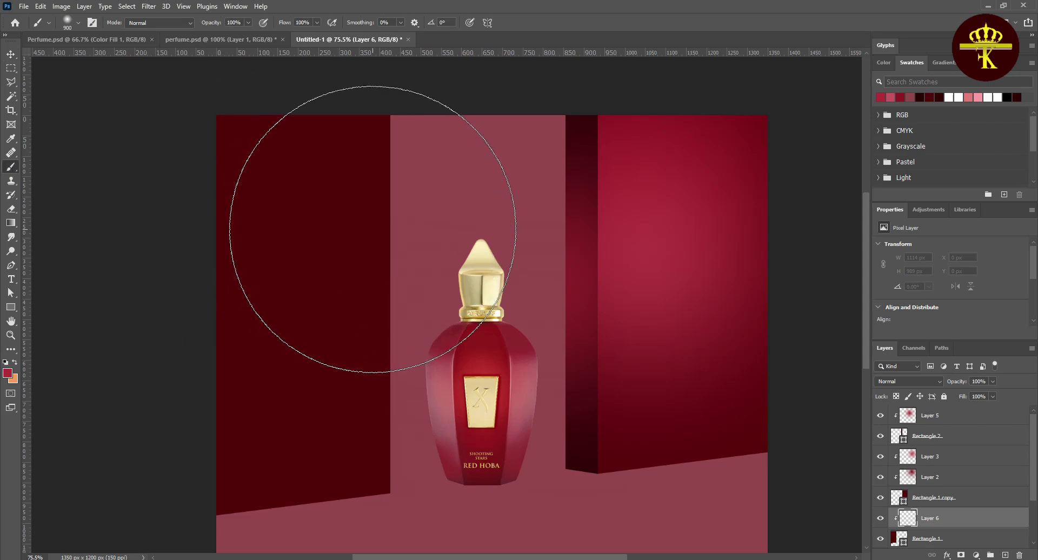
left_click(372, 229)
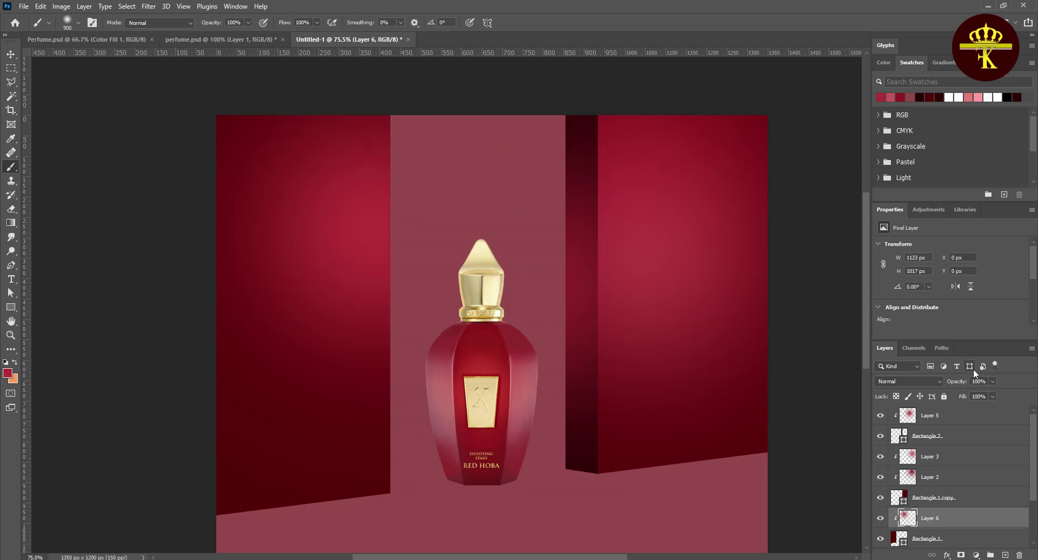
left_click(941, 382)
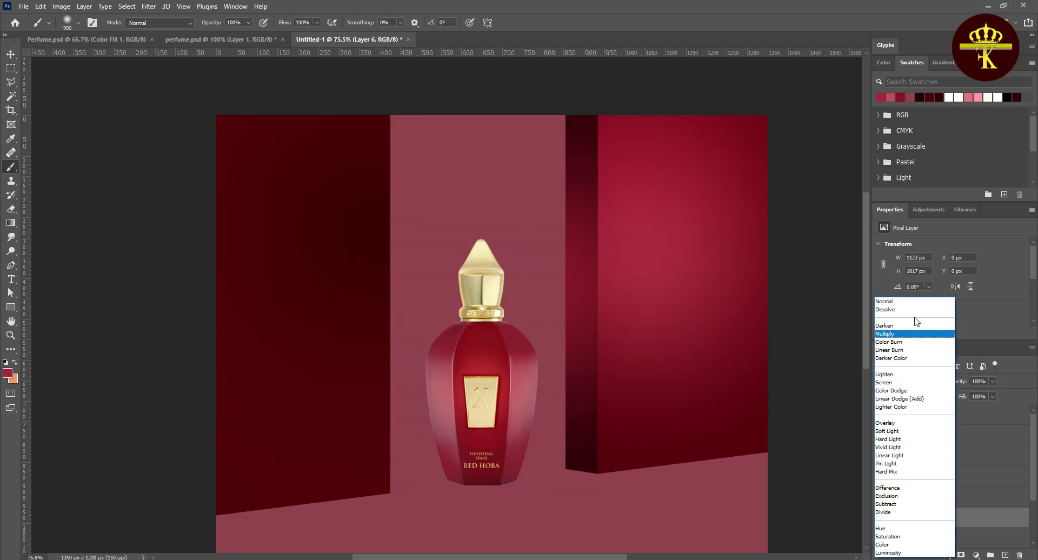
left_click(886, 382)
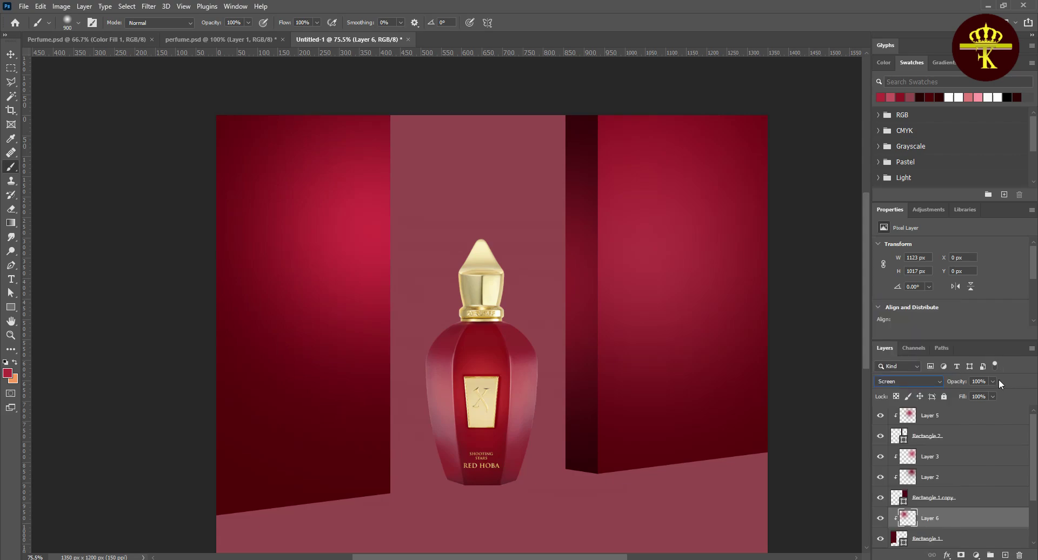
left_click_drag(993, 395, 974, 397)
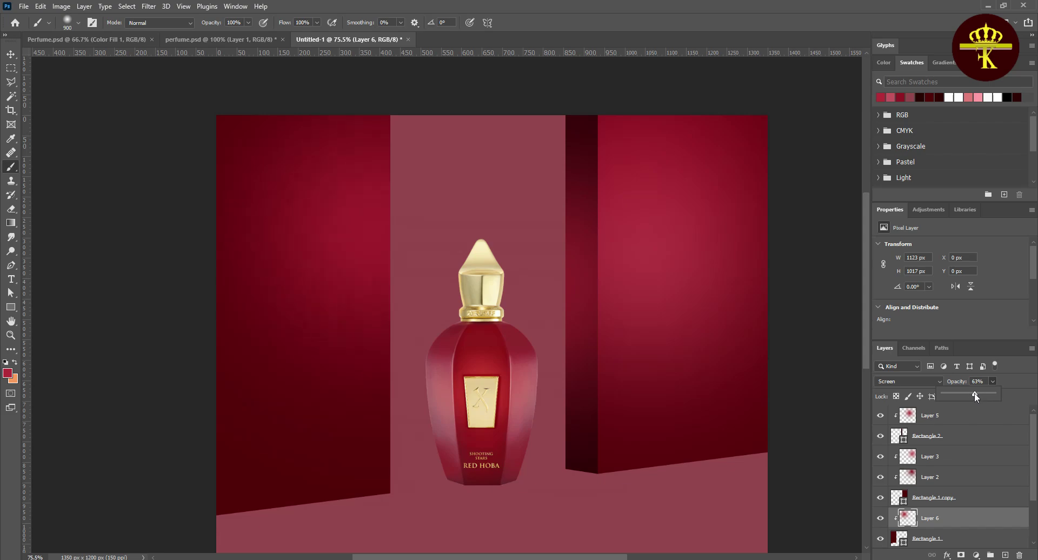
left_click(10, 57)
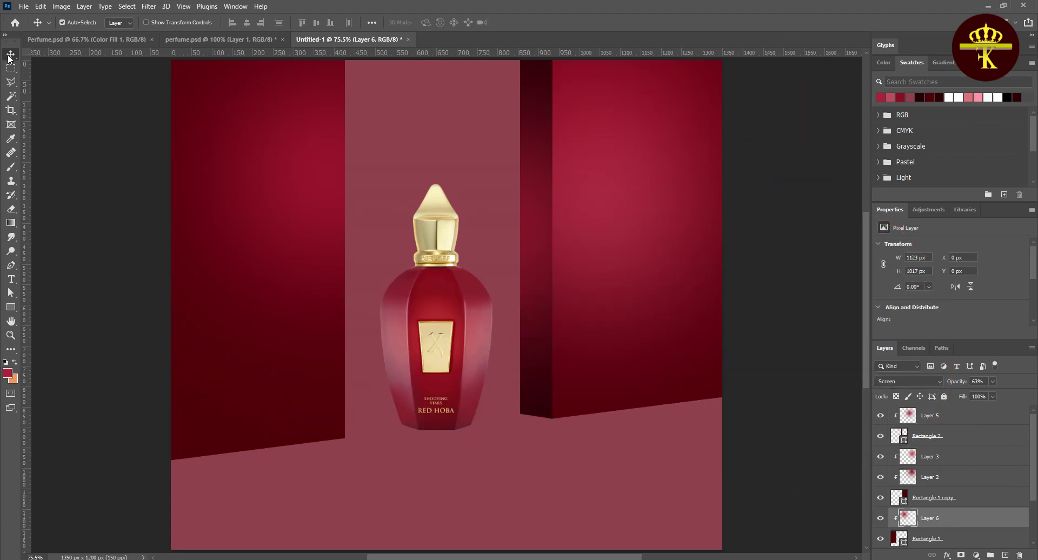
Step: Select Layer 1 and add a new empty Layer 7 above it
left_click(972, 539)
scroll(971, 519, "down", 2)
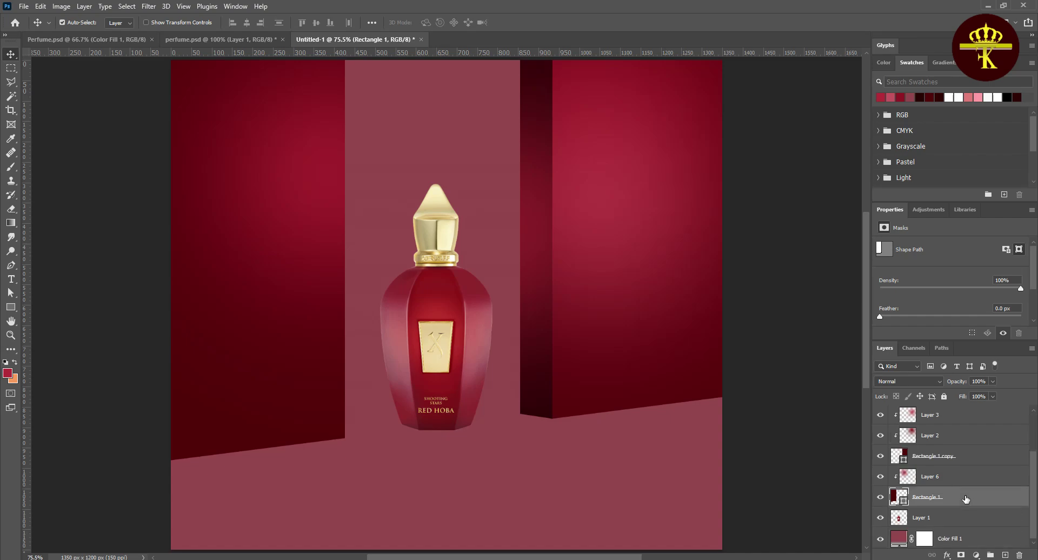
scroll(966, 497, "down", 1)
scroll(967, 484, "up", 1)
scroll(967, 480, "down", 1)
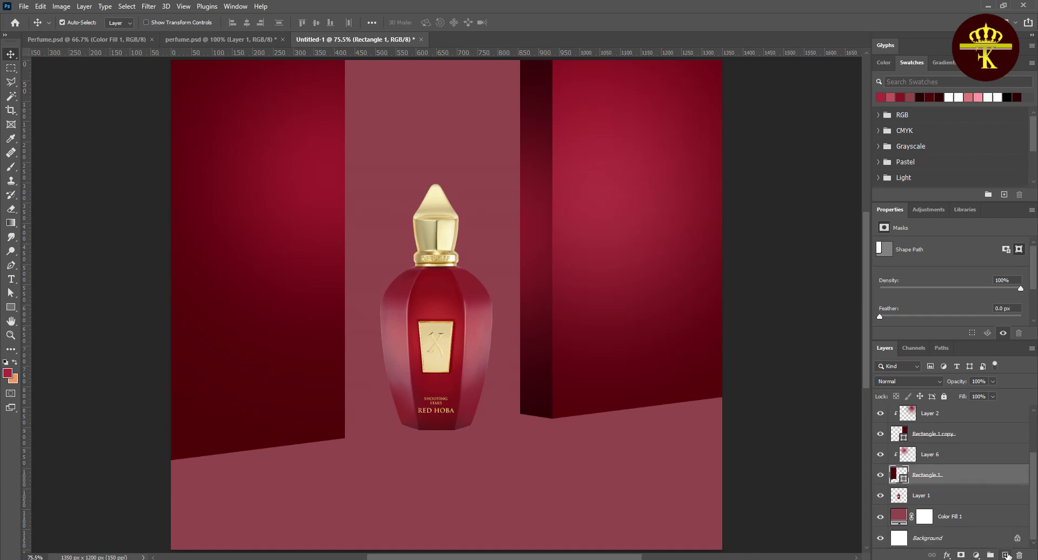
left_click(940, 496)
left_click(1006, 555)
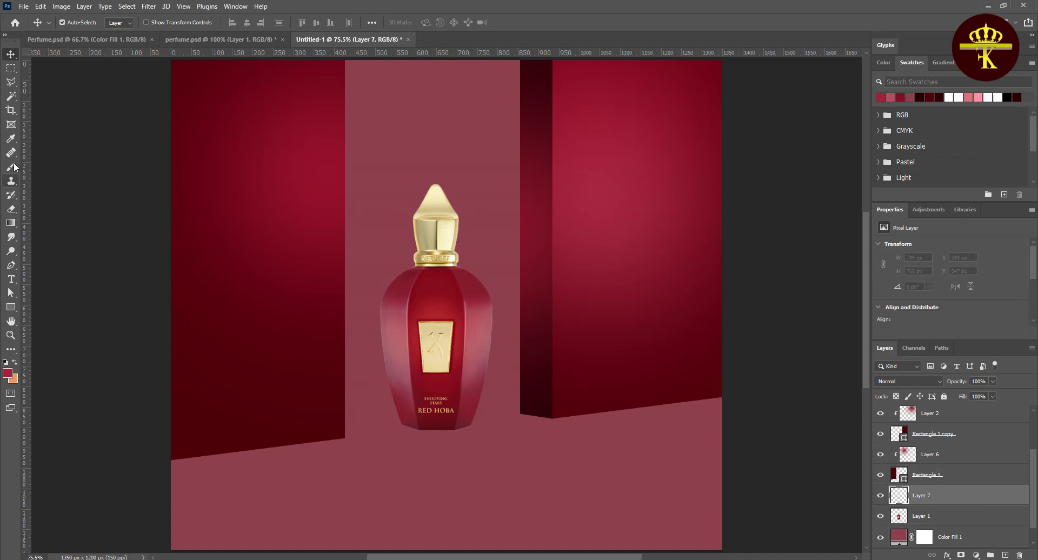
Step: Fill a polygonal wedge on the right floor with dark red using the Polygonal Lasso
left_click(11, 82)
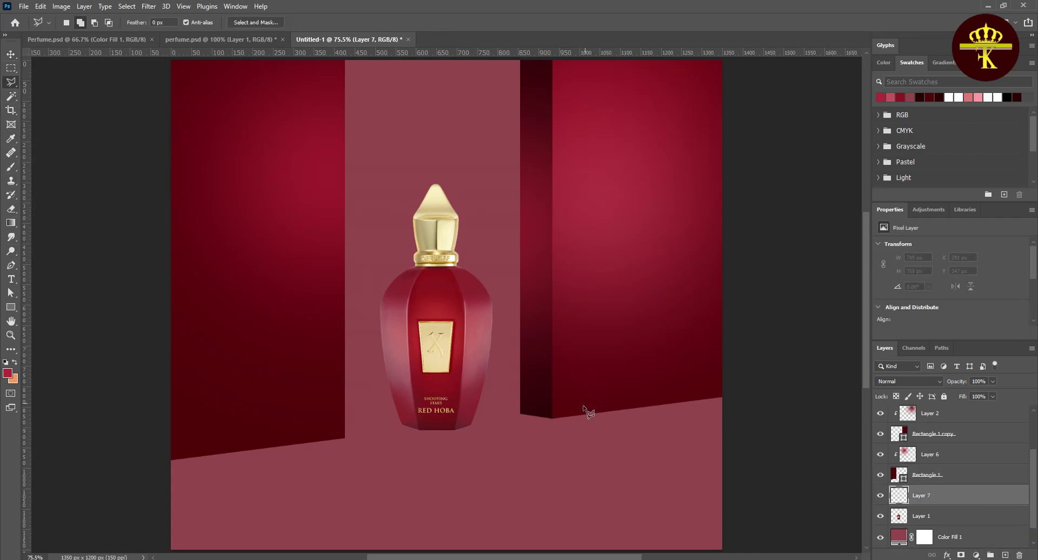
left_click_drag(552, 415, 546, 364)
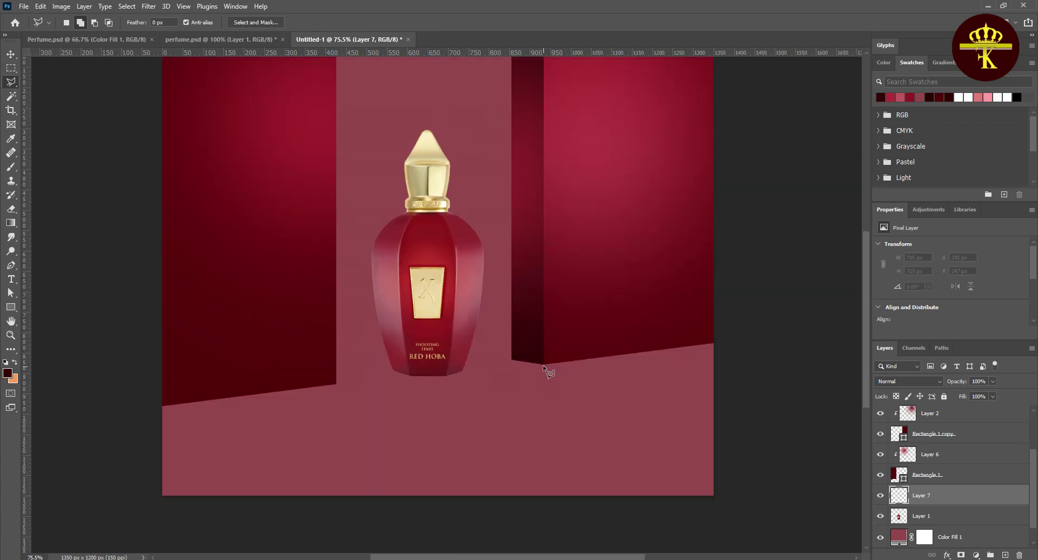
left_click(544, 365)
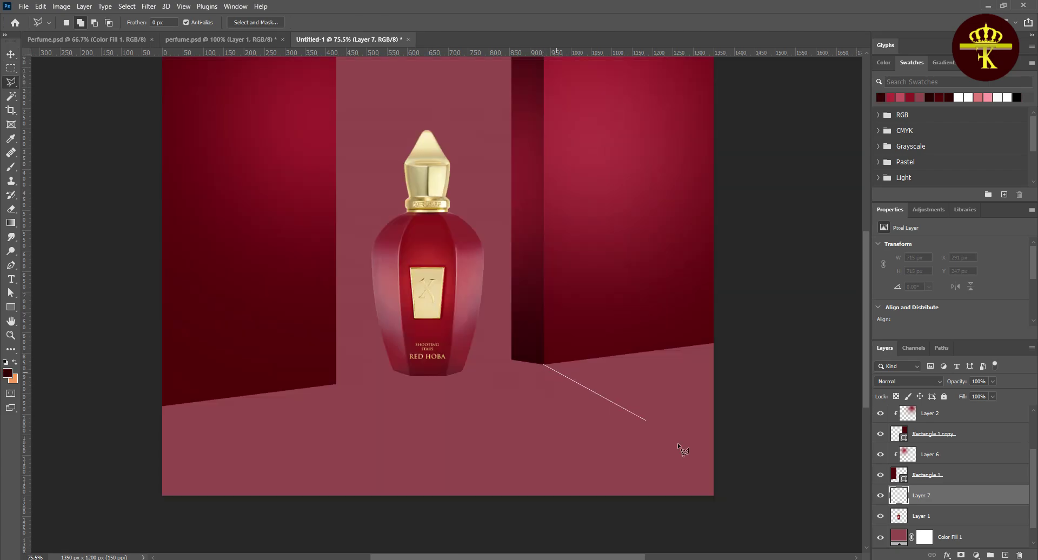
left_click(807, 460)
left_click(749, 316)
left_click(544, 364)
key("alt+BackSpace")
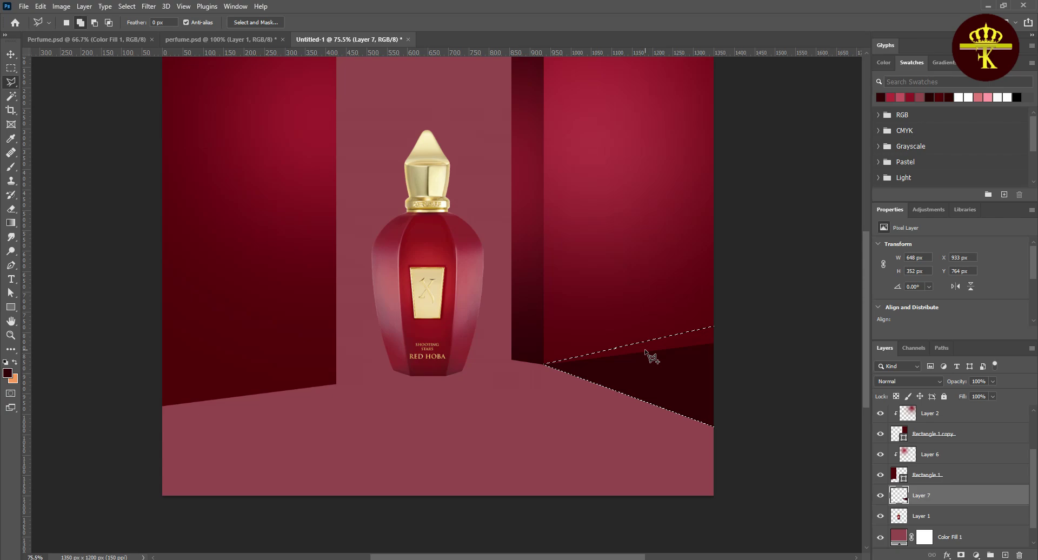
key("ctrl+d")
Step: Fill a dark red polygonal wedge across the left floor
left_click(335, 383)
left_click(546, 527)
left_click(116, 530)
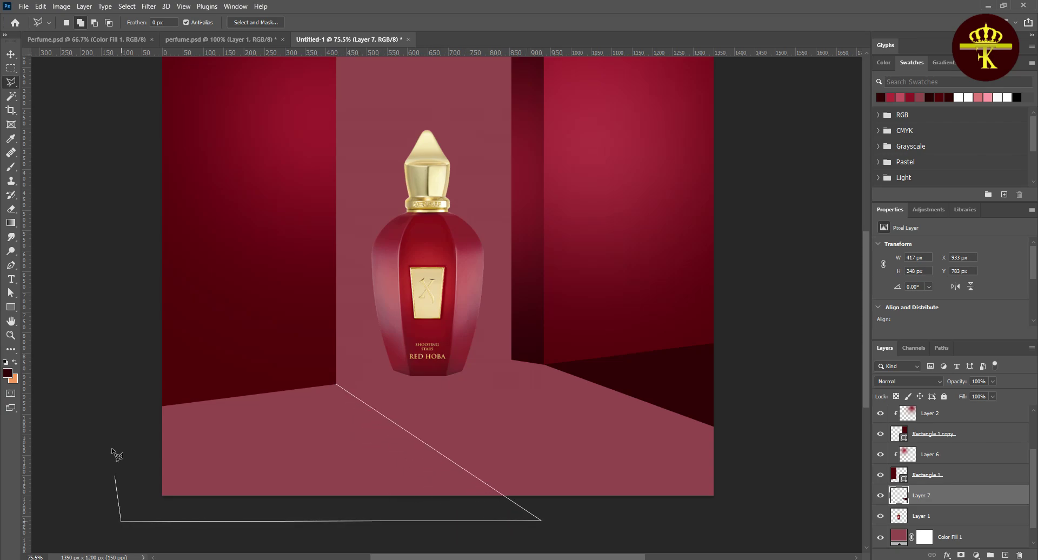
left_click(108, 389)
left_click(336, 382)
key("alt+BackSpace")
key("ctrl+d")
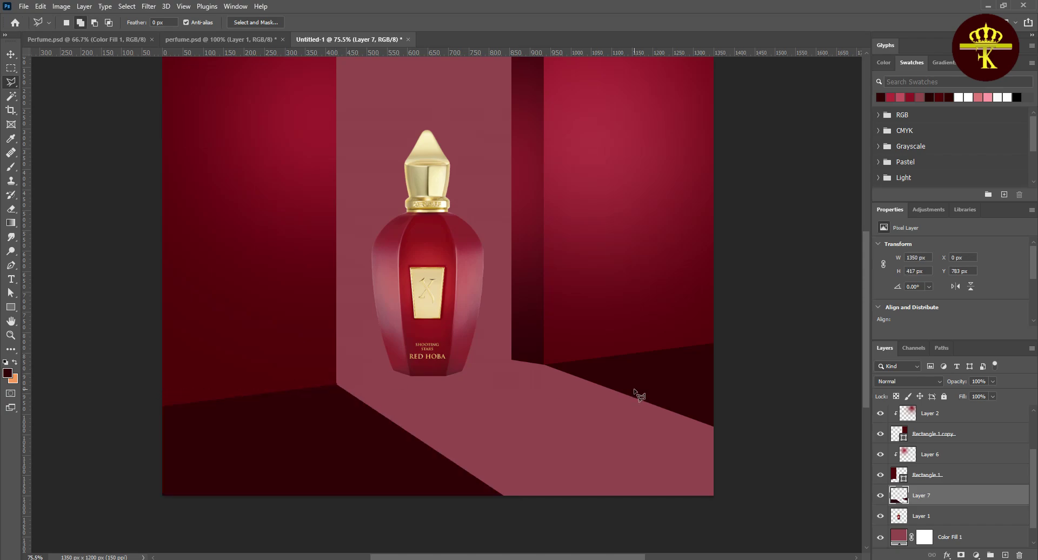
Step: Fill a dark red shadow stripe under the bottle and move Layer 7 below Layer 1
left_click(401, 377)
left_click(641, 509)
left_click(675, 498)
left_click(464, 365)
left_click(405, 369)
key("alt+BackSpace")
key("ctrl+d")
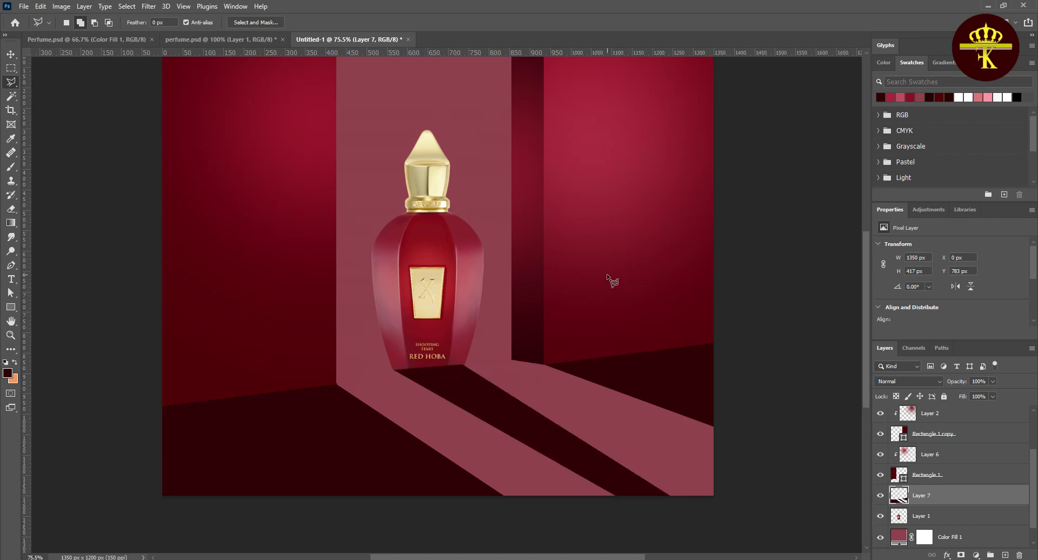
left_click(10, 54)
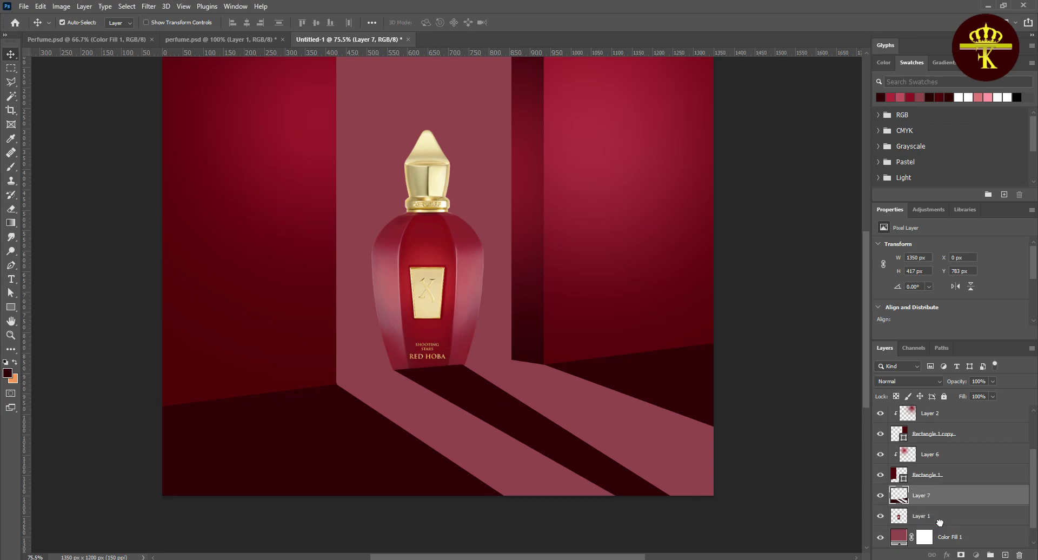
left_click_drag(940, 523, 940, 525)
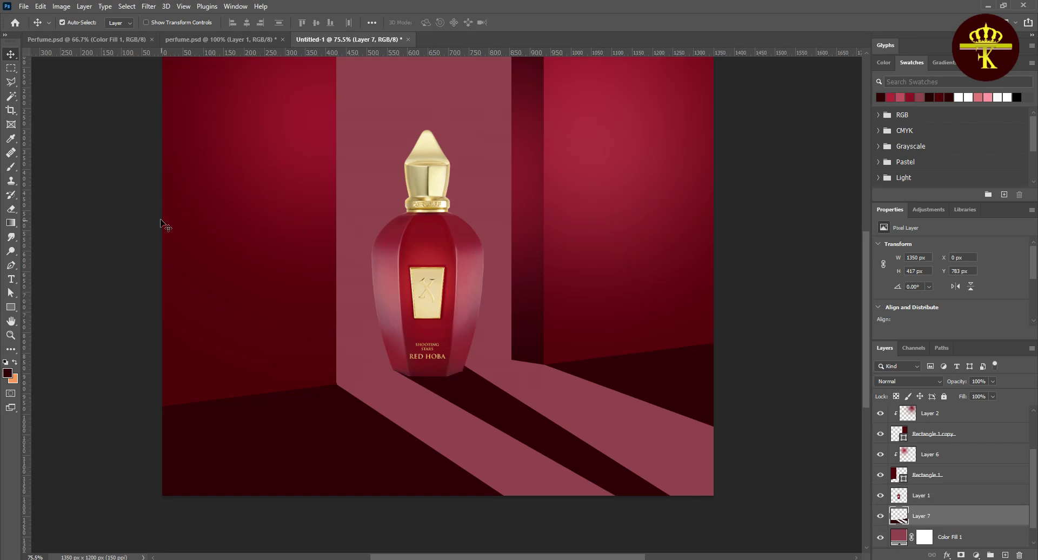
Step: Blur Layer 7's shadows with a 4.0 px Gaussian Blur and add a white layer mask
left_click(147, 7)
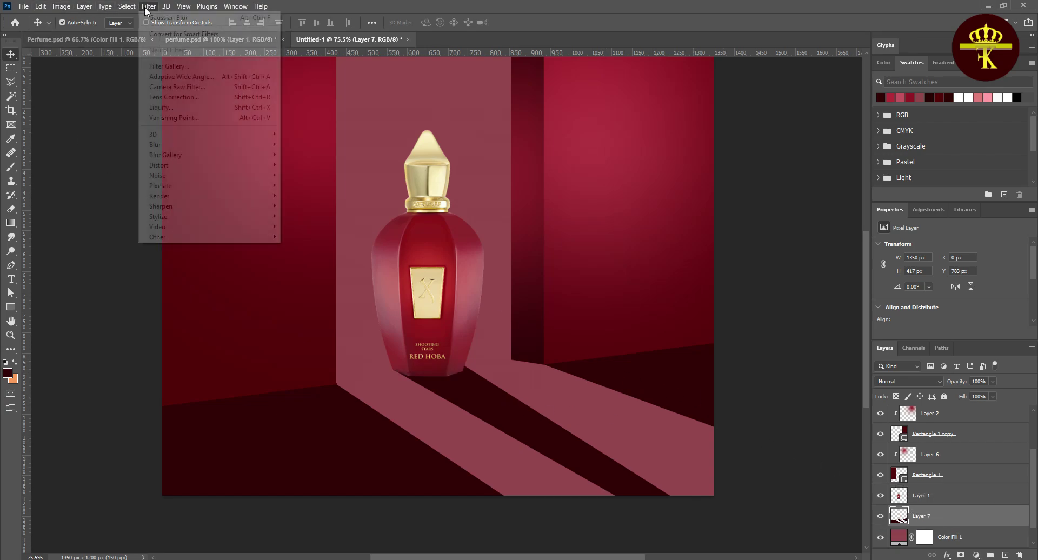
left_click(302, 182)
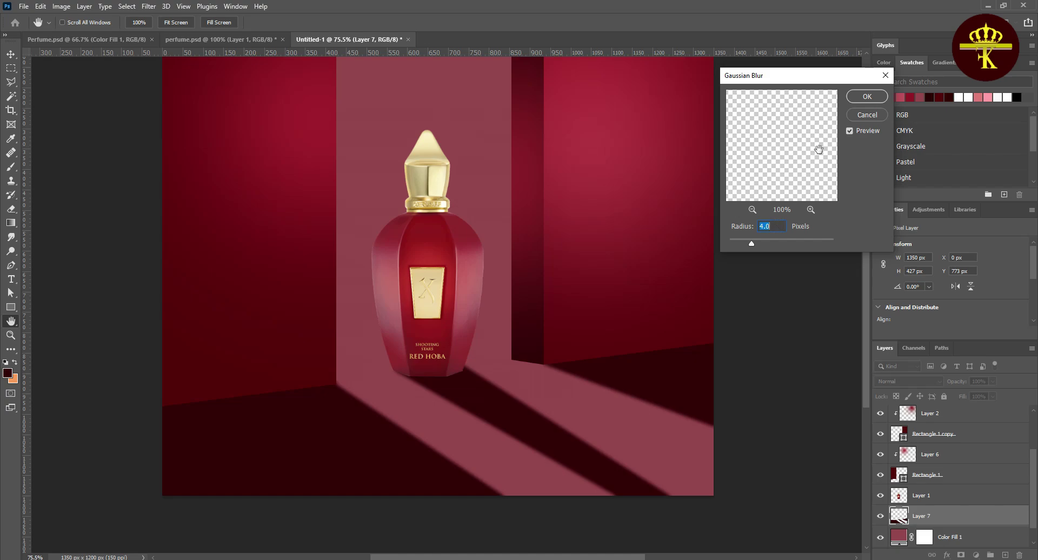
left_click(867, 96)
scroll(981, 419, "down", 1)
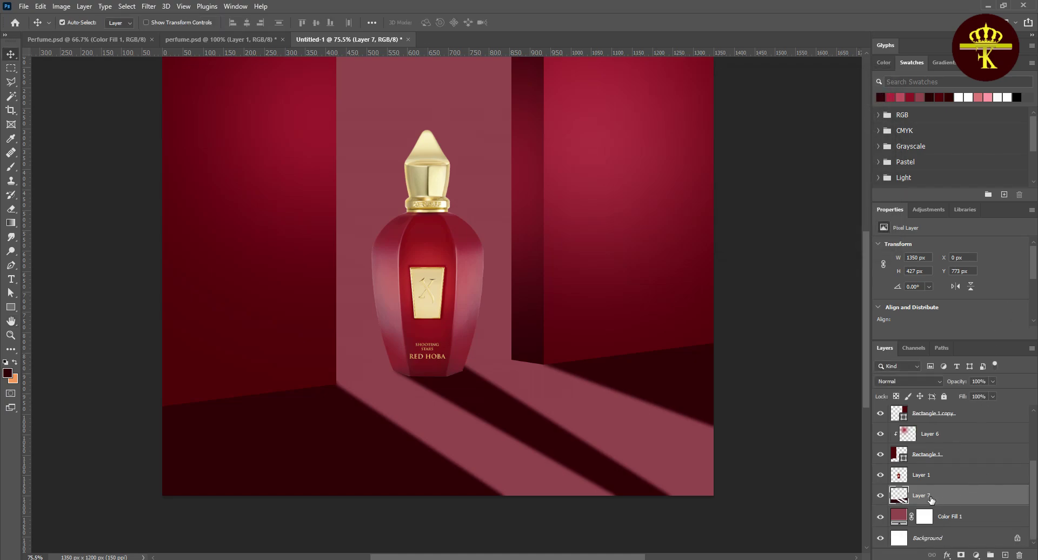
left_click(961, 555)
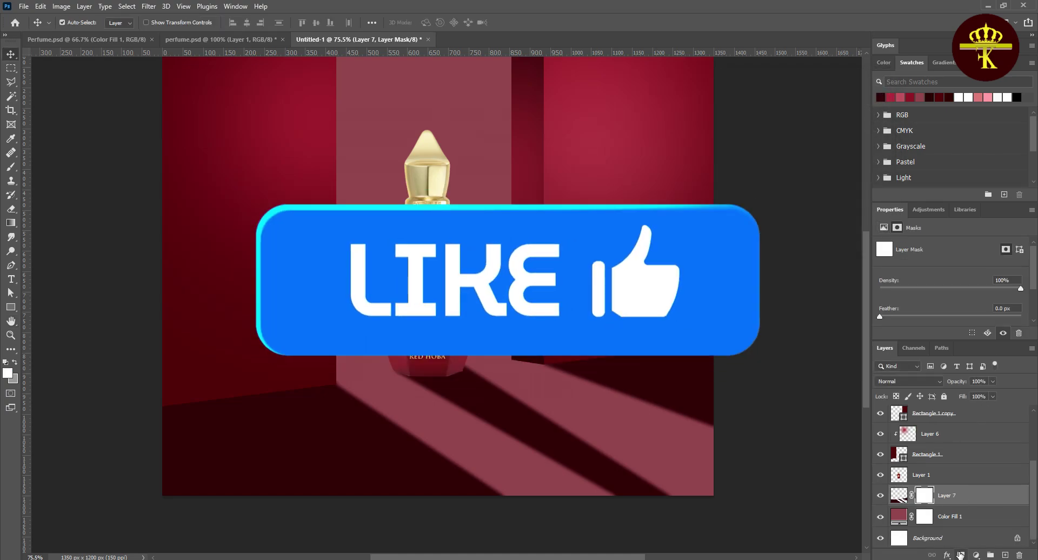
Step: Fade the floor shadows with Basics preset gradients drawn on Layer 7's mask
left_click(11, 223)
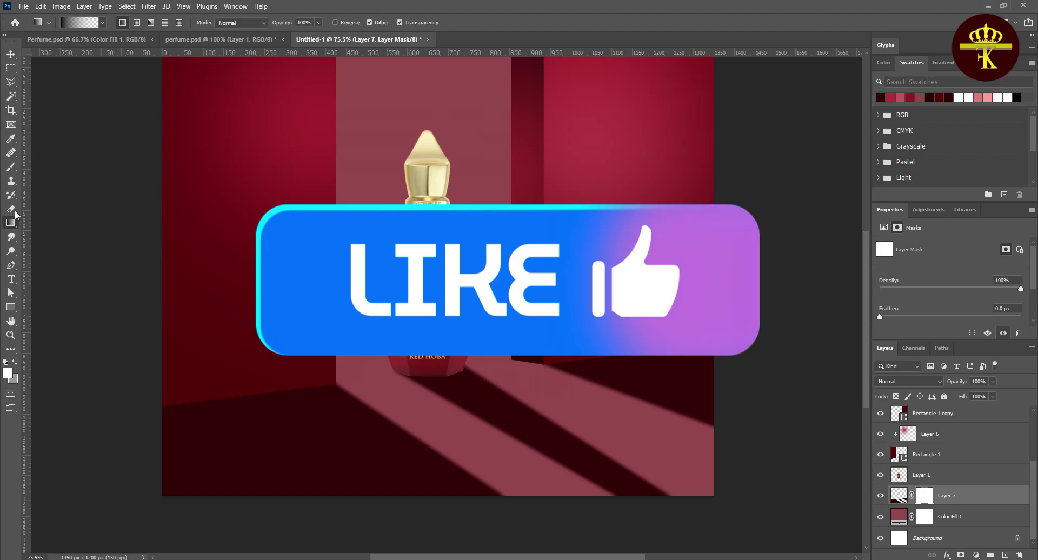
left_click(81, 23)
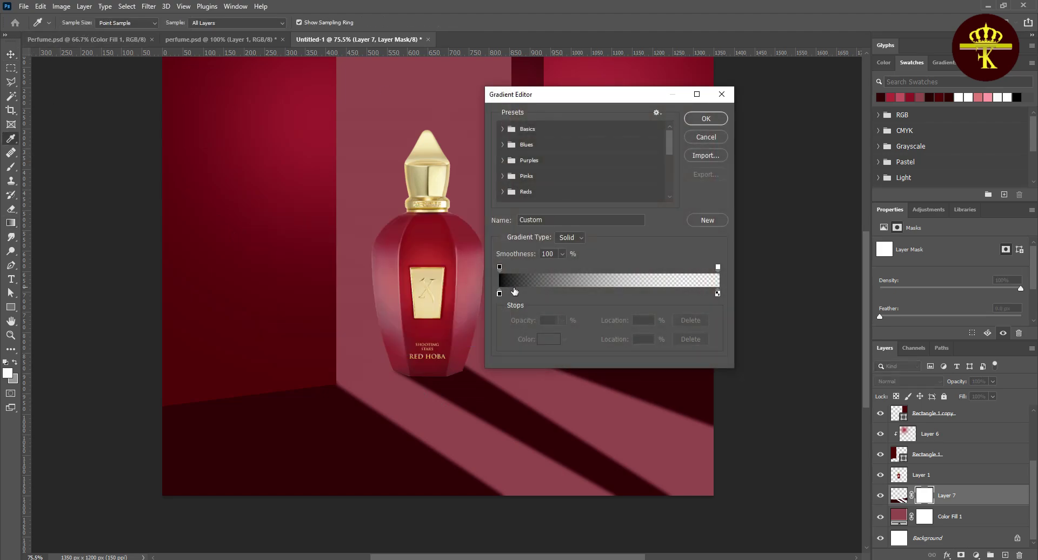
left_click(503, 129)
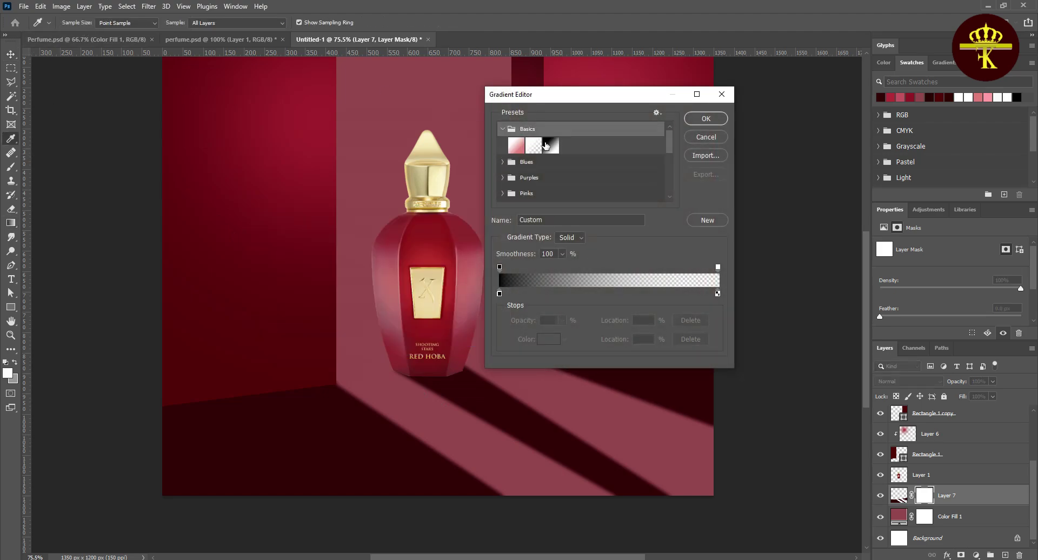
left_click(706, 137)
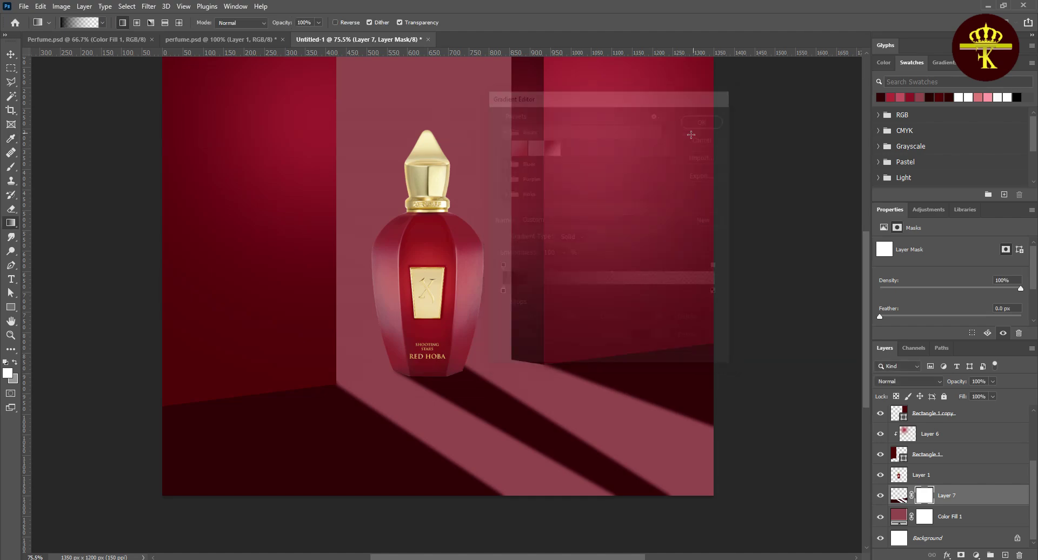
left_click_drag(682, 515, 429, 366)
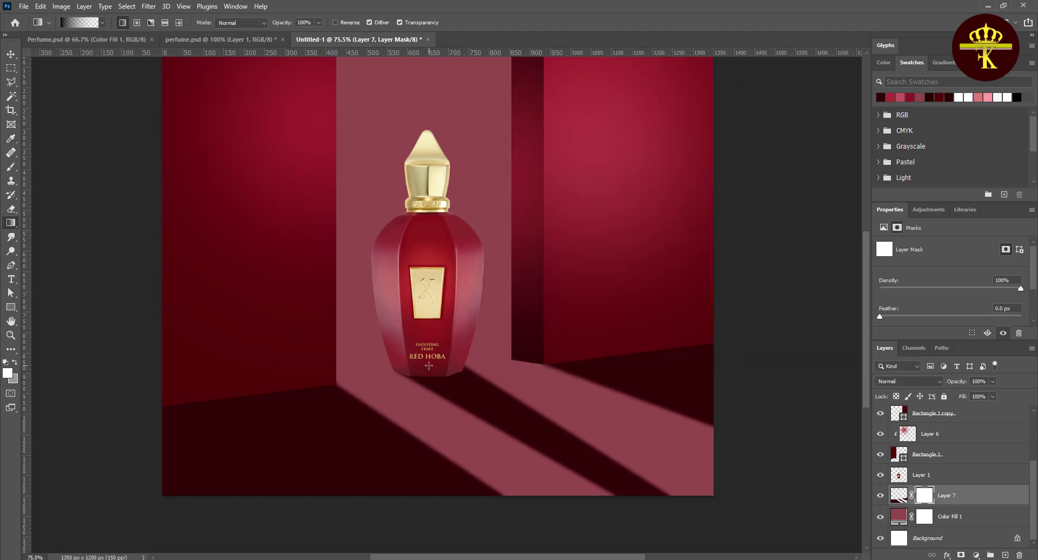
key("ctrl+z")
left_click_drag(605, 528, 333, 234)
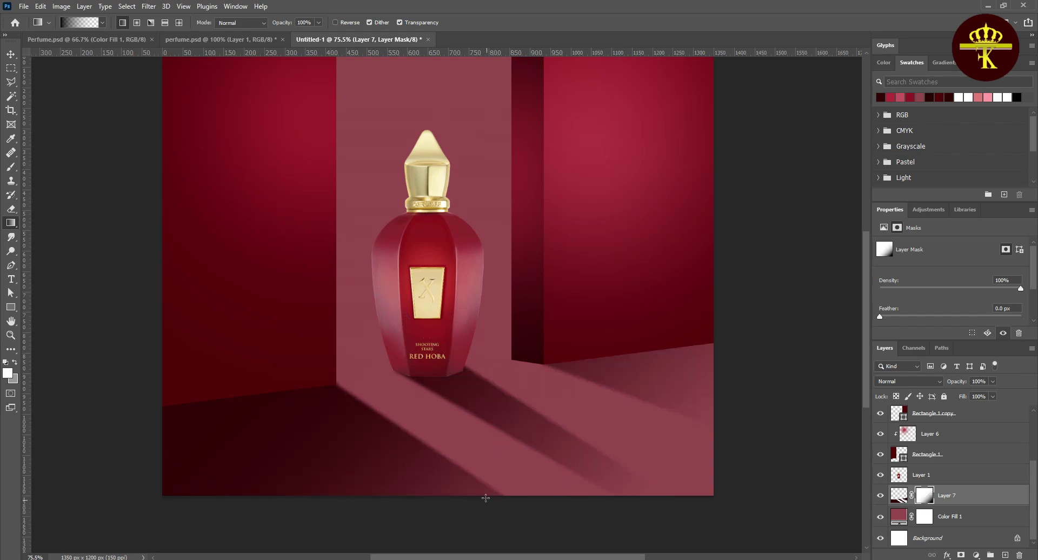
left_click_drag(468, 497, 385, 343)
key("ctrl+z")
left_click_drag(459, 486, 421, 401)
left_click_drag(427, 507, 342, 386)
mouse_move(347, 517)
left_mouse_down()
mouse_move(435, 523)
mouse_move(356, 328)
left_mouse_up()
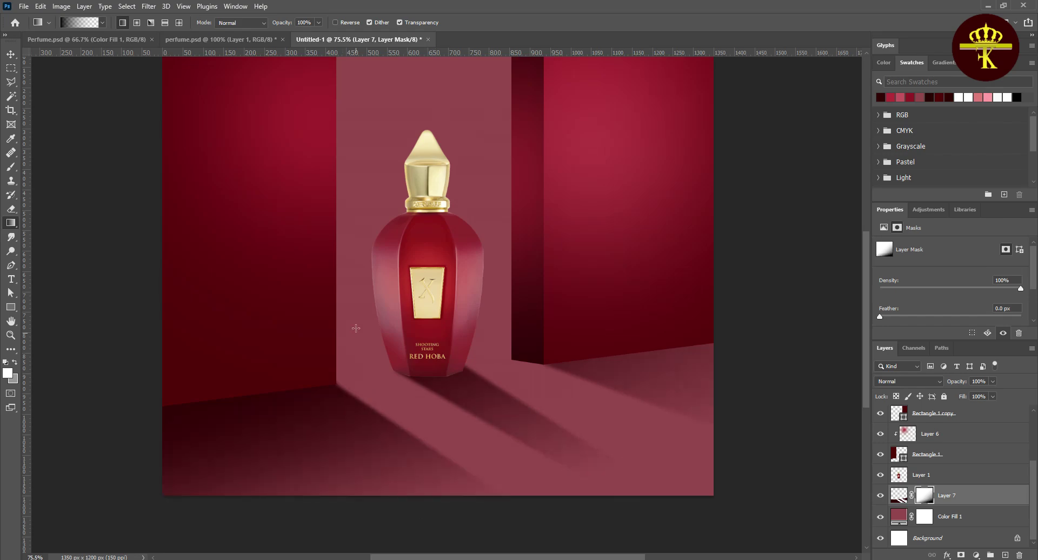
Step: Zoom to 100%, select Layer 7 and add a new empty Layer 8 above it
scroll(373, 243, "up", 2)
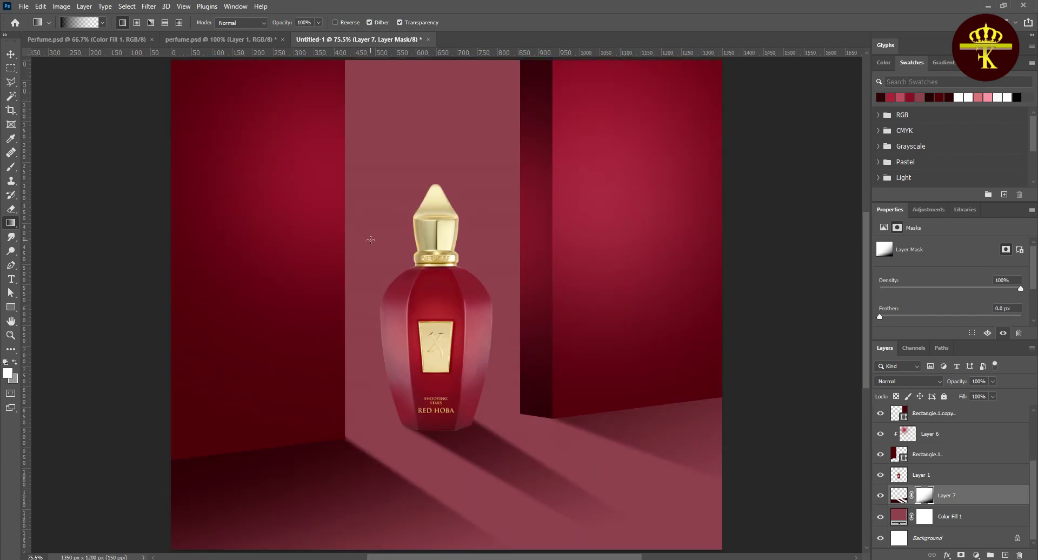
key("ctrl+plus")
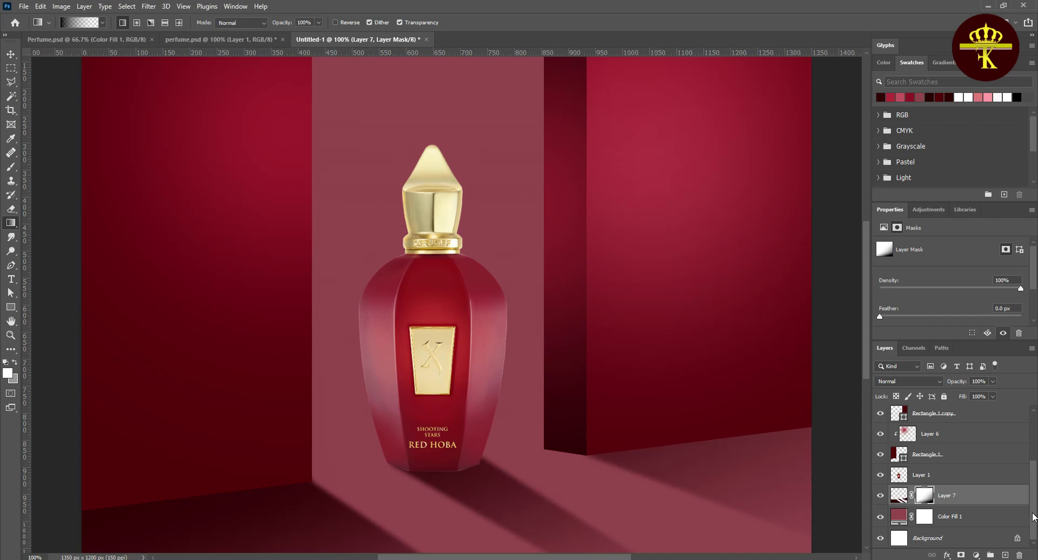
scroll(1033, 517, "up", 3)
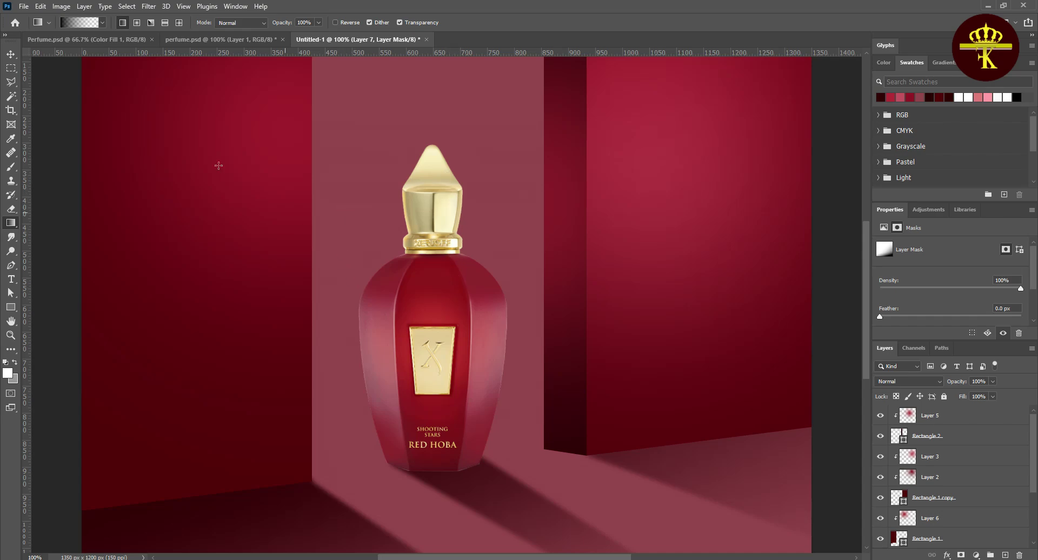
key("v")
left_click(428, 296)
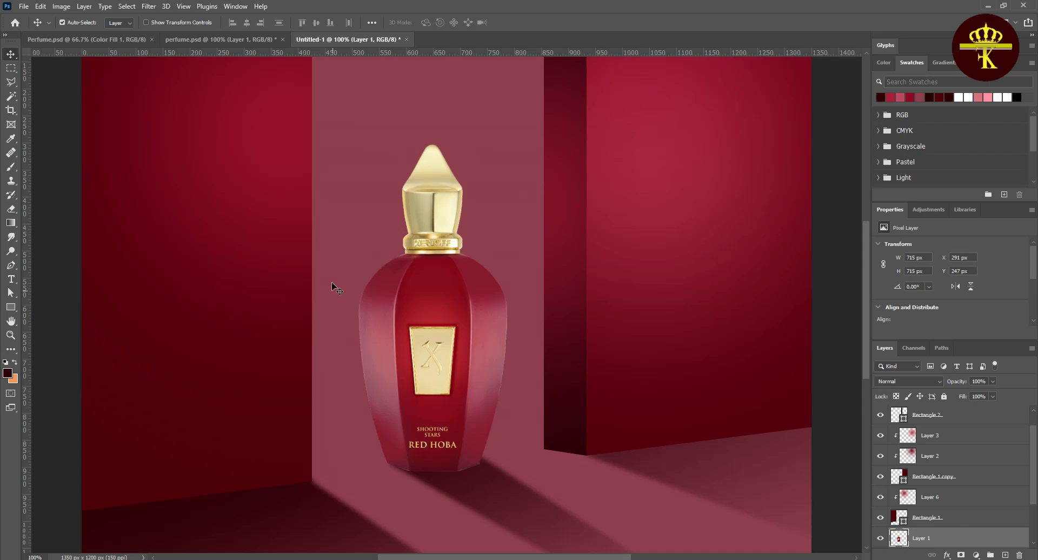
scroll(758, 393, "down", 2)
scroll(965, 477, "down", 3)
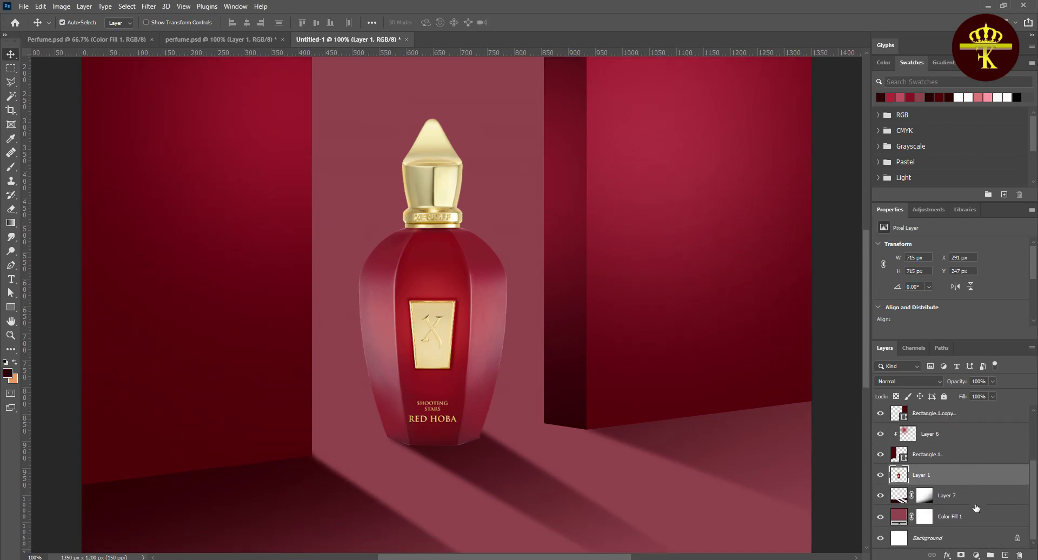
left_click(995, 498)
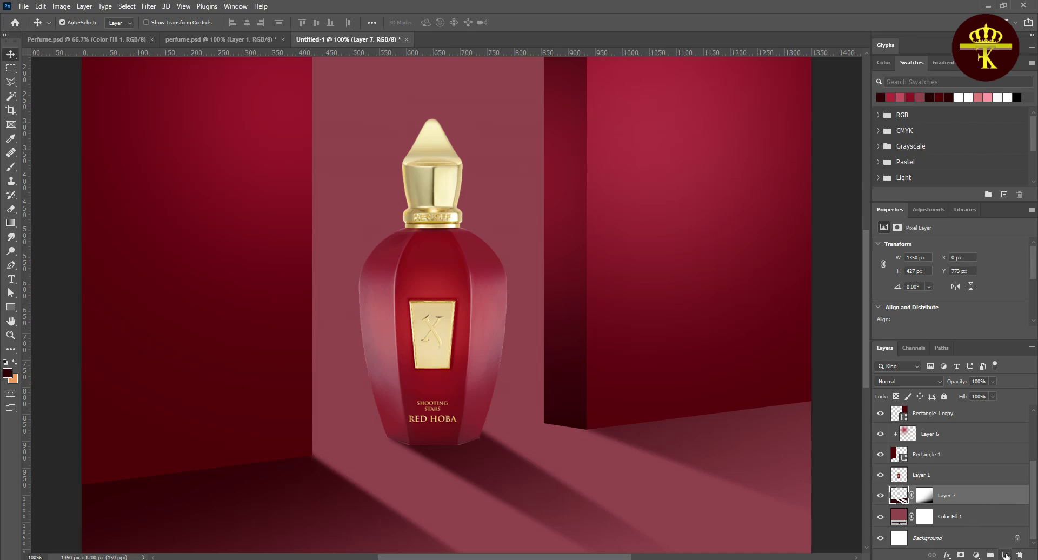
left_click(1005, 555)
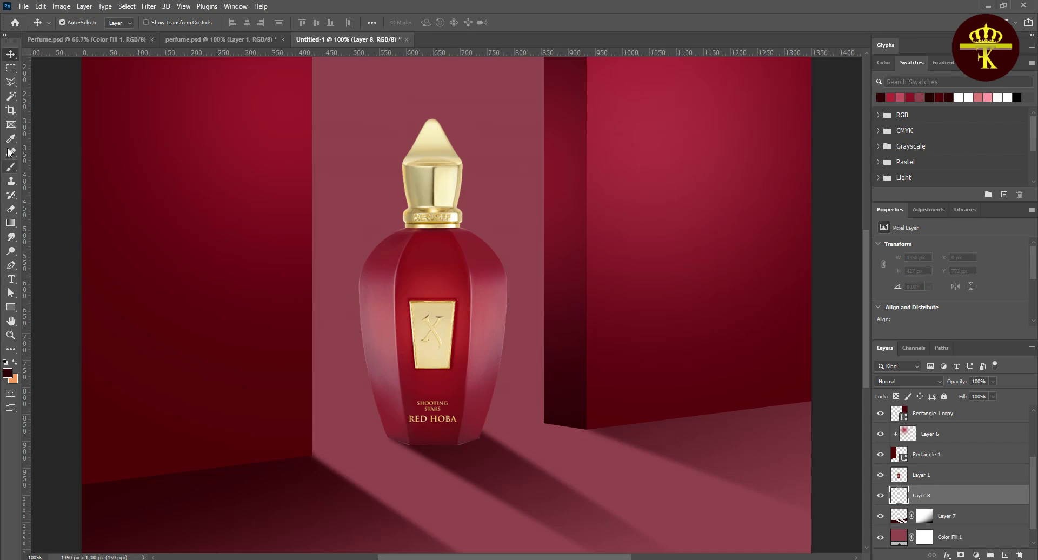
Step: Pick a red foreground colour and dab red paint onto the wall with the Brush
left_click(11, 167)
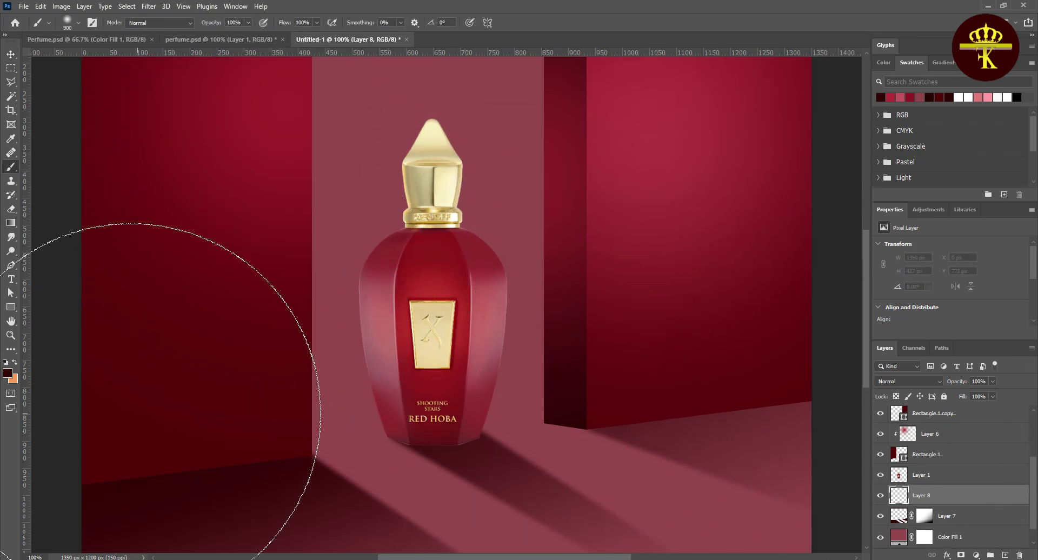
left_click(7, 373)
mouse_move(733, 225)
left_mouse_down()
mouse_move(715, 188)
mouse_move(727, 180)
left_mouse_up()
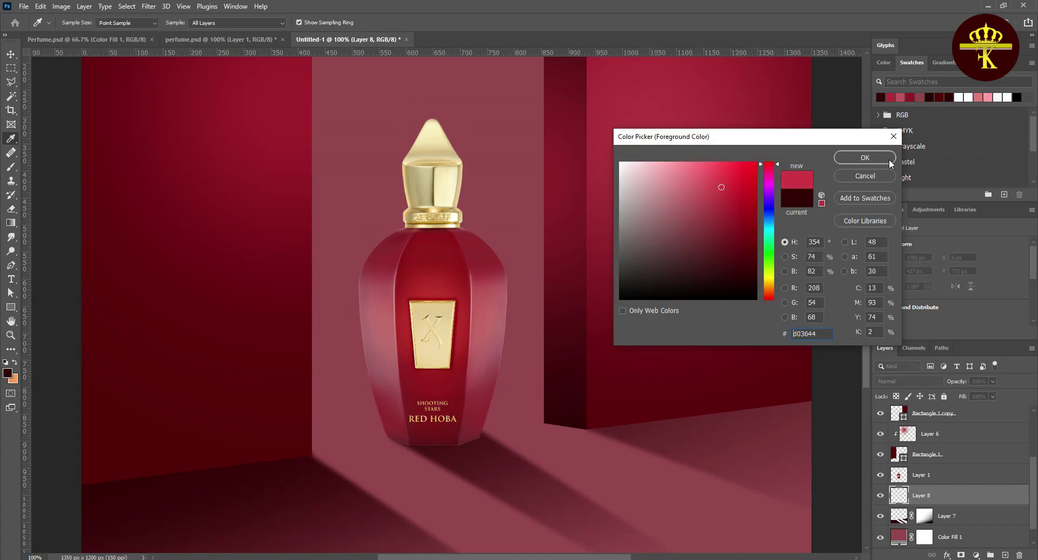
left_click(865, 157)
left_click(254, 227)
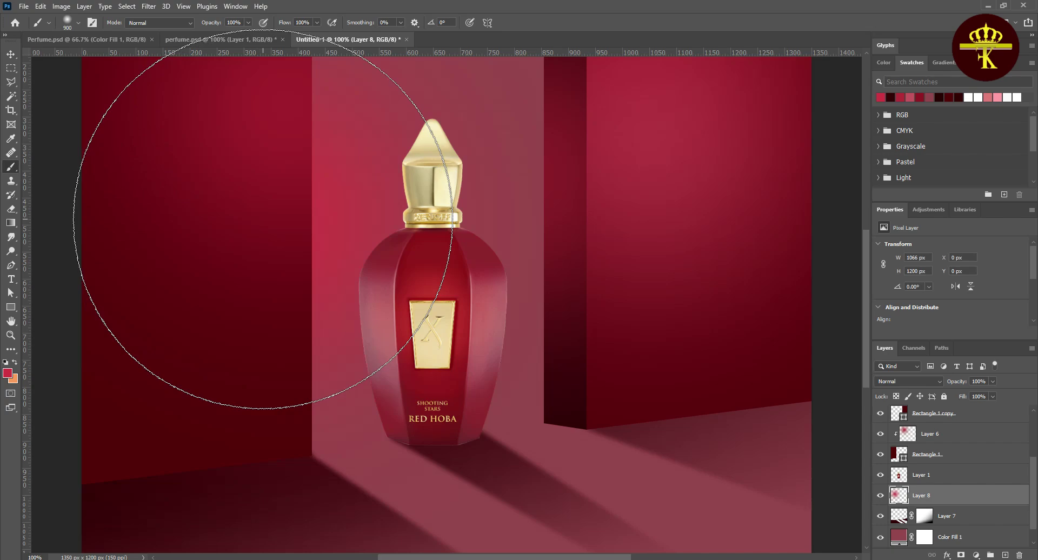
Step: Paint a large soft white (ffffff) glow on the back wall behind the bottle
left_click(7, 373)
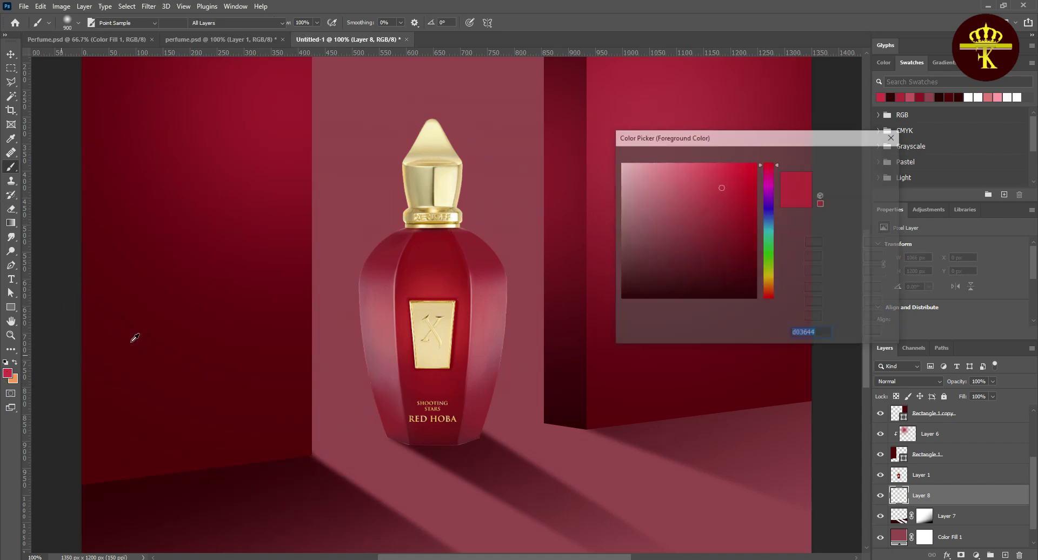
type("ffffff")
left_click(865, 157)
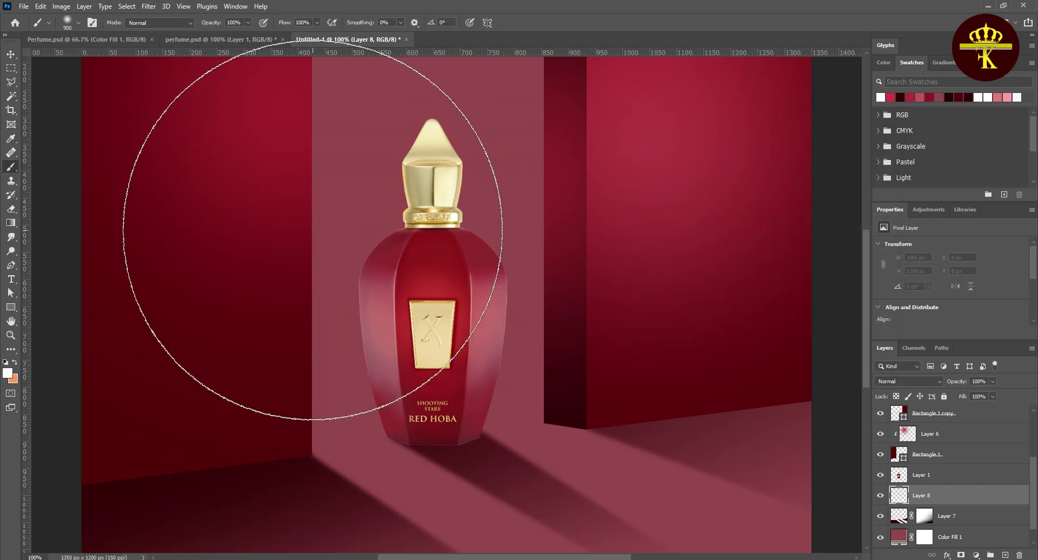
left_click(315, 229)
left_click_drag(258, 233, 249, 205)
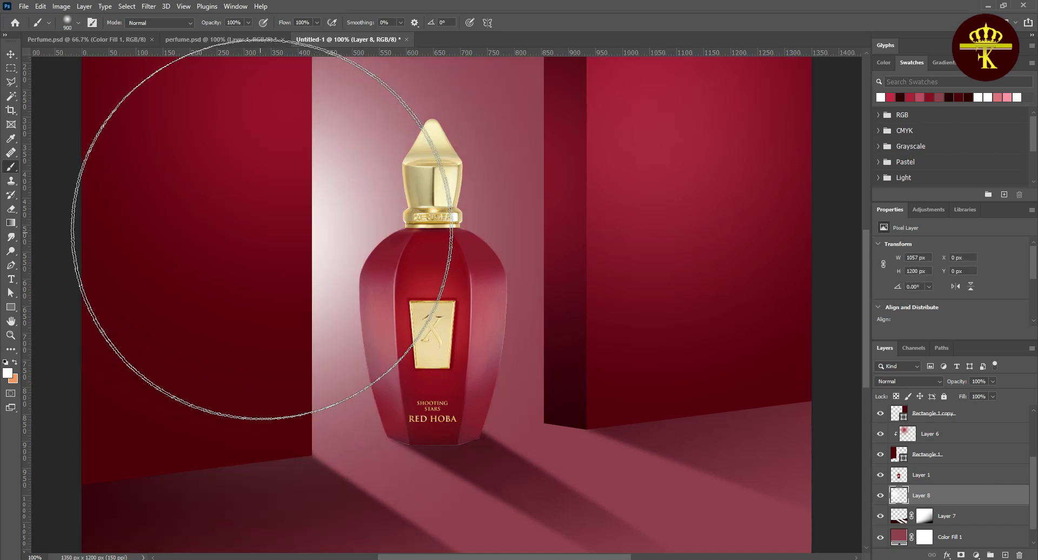
Step: Set Layer 8 to Screen blending at 59% opacity
left_click(993, 381)
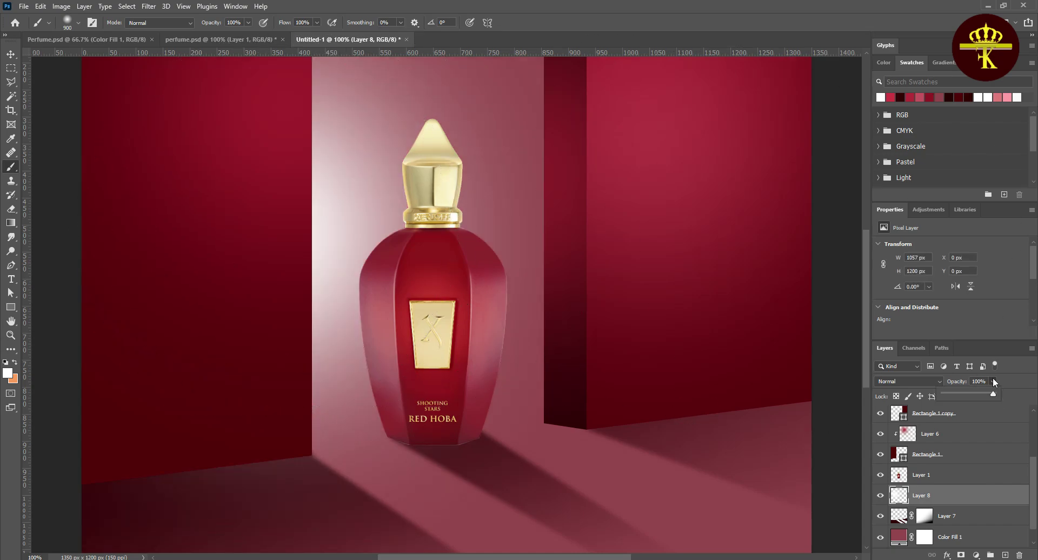
left_click(909, 382)
left_click(891, 380)
left_click(992, 381)
left_click_drag(975, 392, 973, 395)
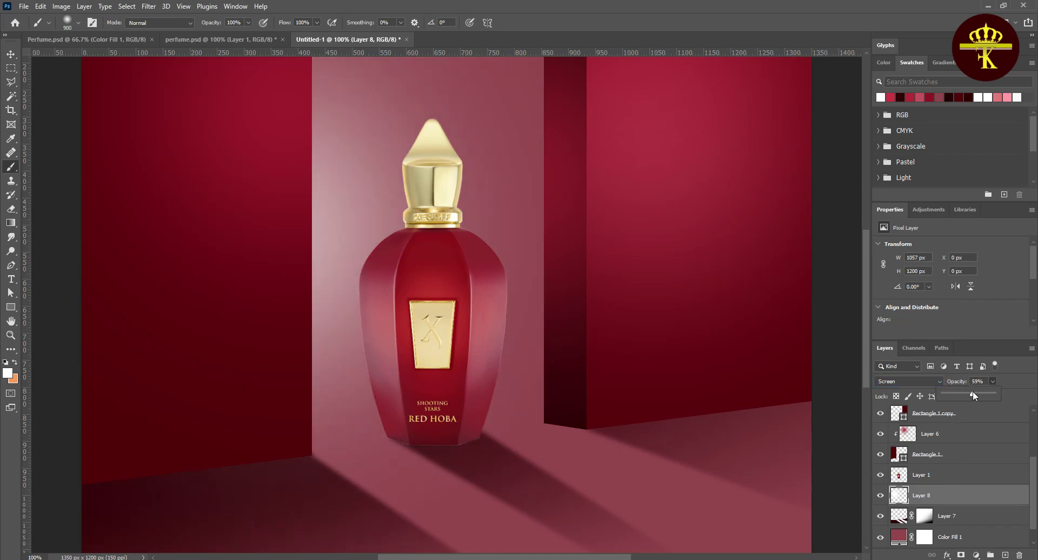
left_click(11, 54)
left_click(432, 289)
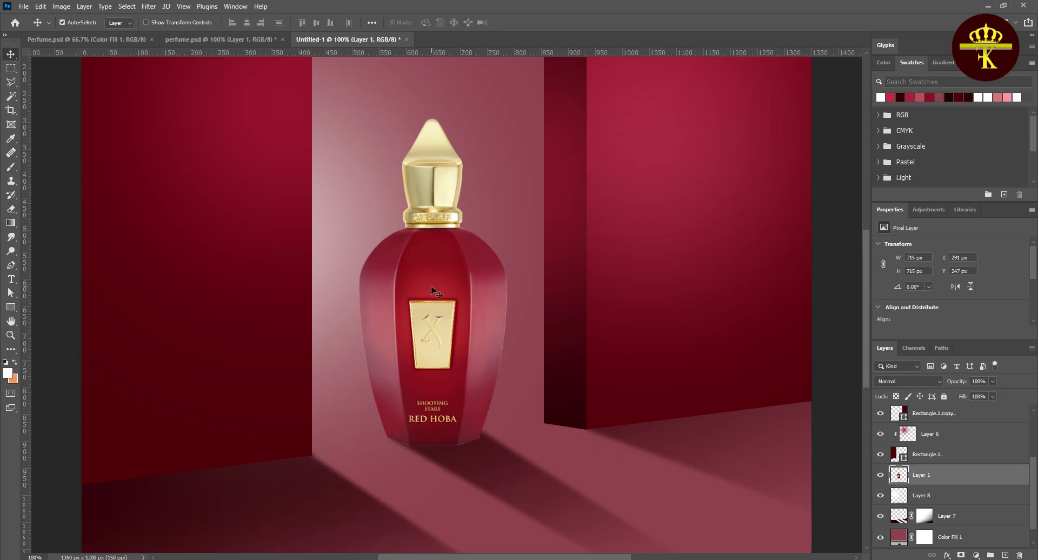
Step: Choose the Polygonal Lasso, then add and delete an unneeded new layer
left_click(11, 81)
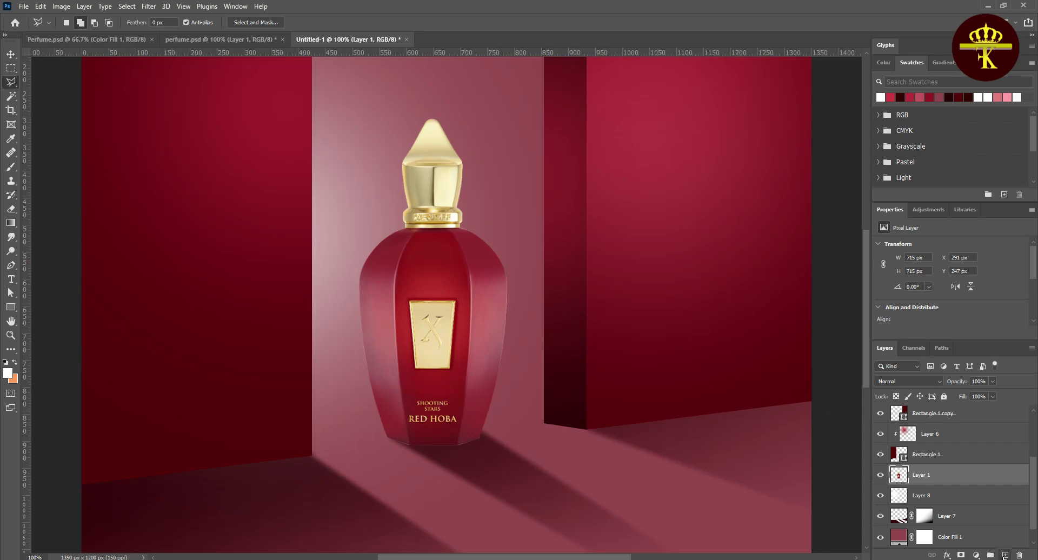
left_click(1004, 555)
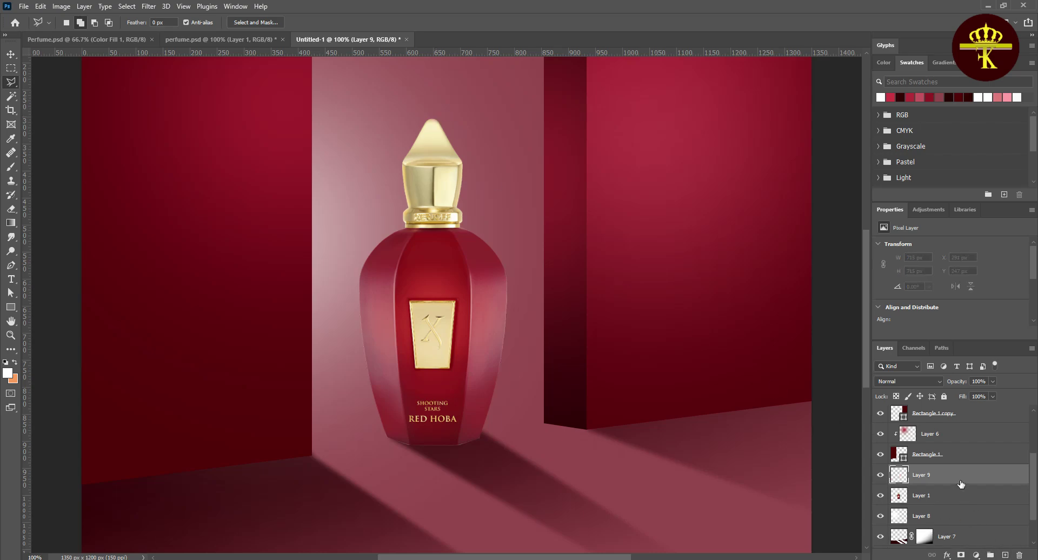
key("Delete")
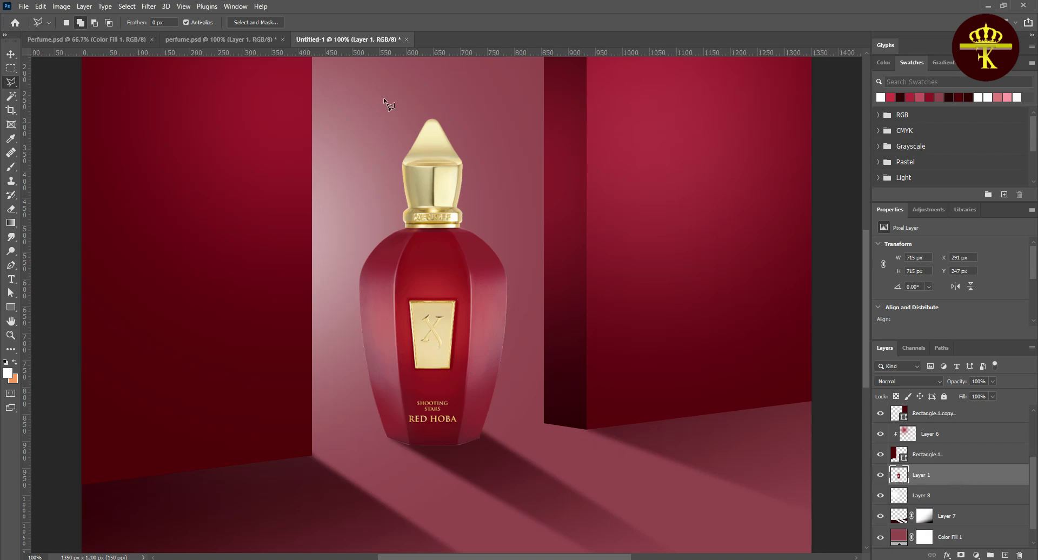
Step: Outline a closed strip from the cap tip down the bottle's left edge
left_click(434, 116)
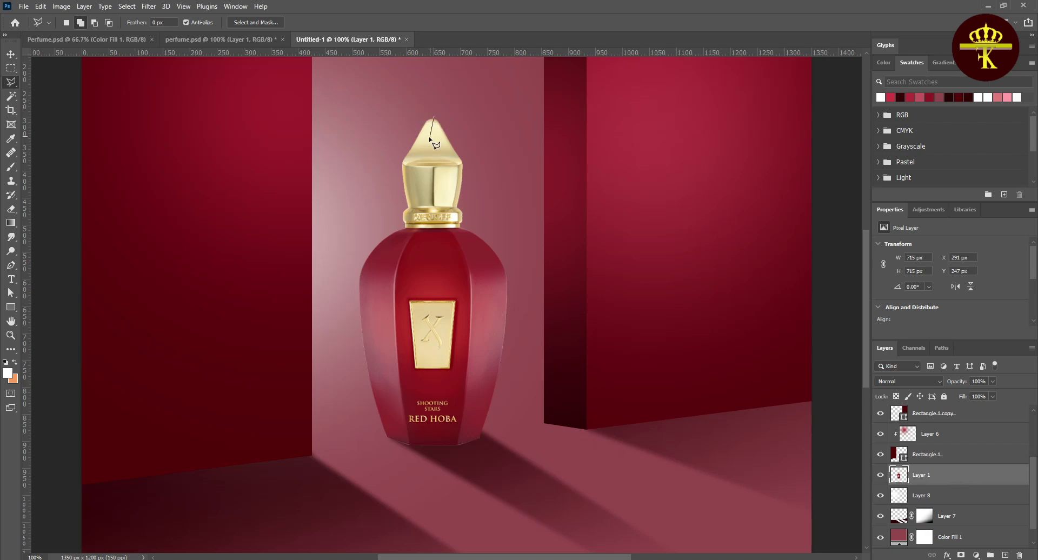
left_click(412, 165)
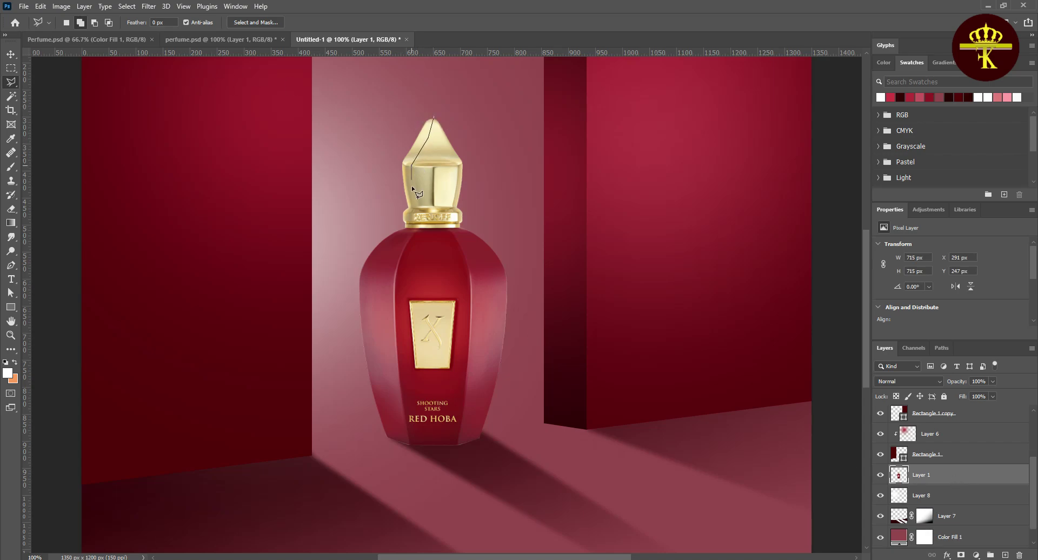
left_click(414, 225)
left_click(390, 441)
left_click(343, 282)
left_click(350, 215)
left_click(397, 118)
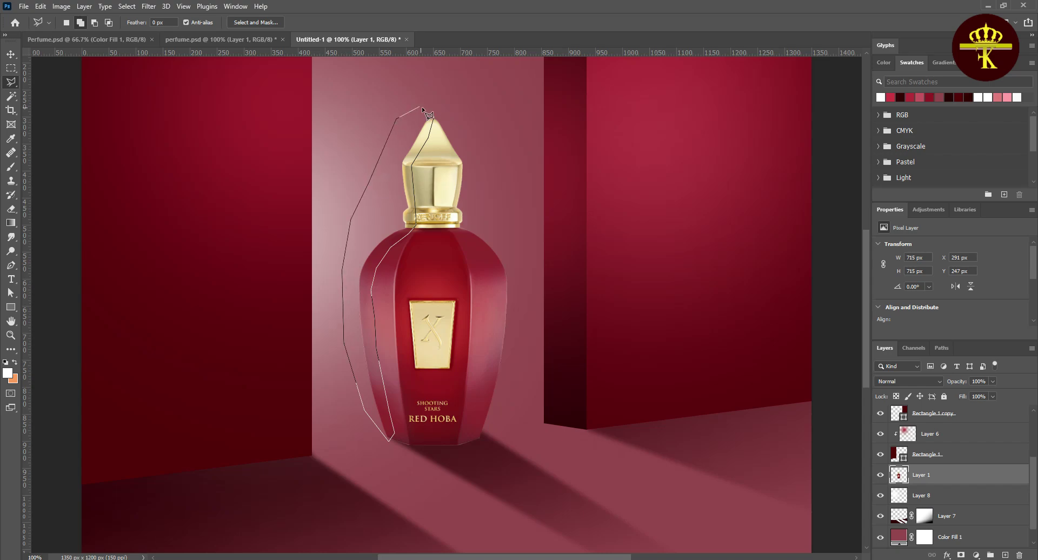
left_click(433, 117)
right_click(971, 475)
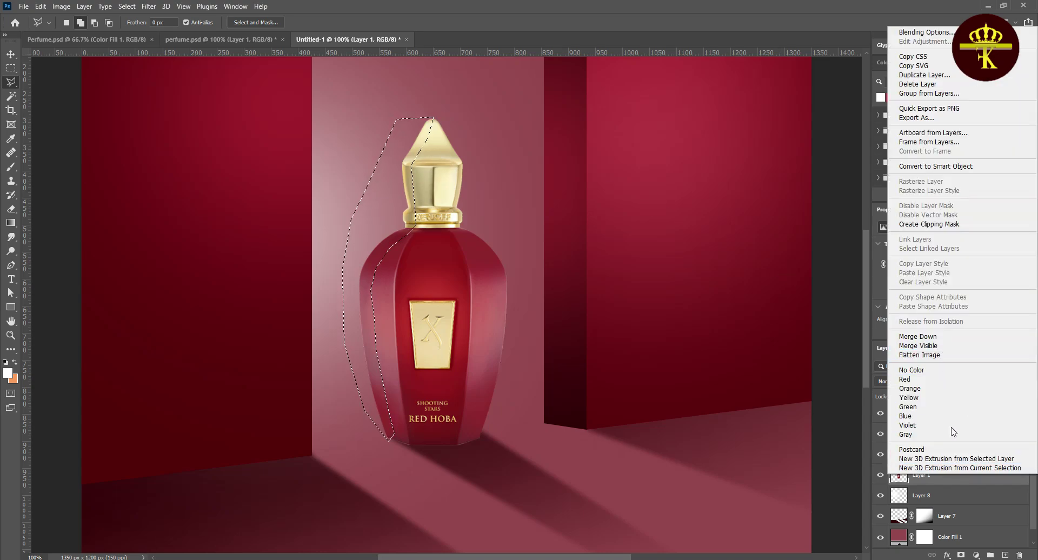
left_click(936, 478)
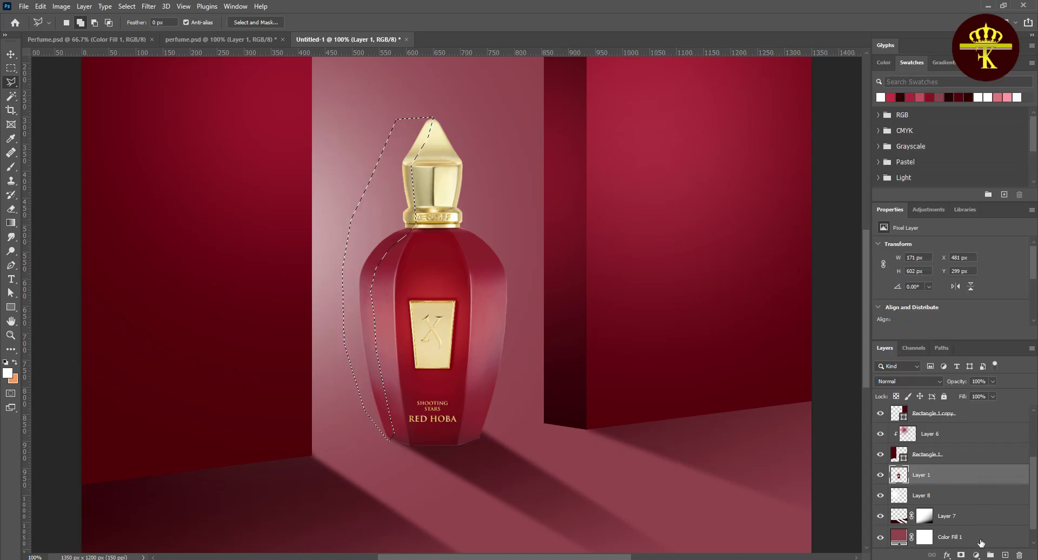
left_click(975, 555)
Step: Add an Exposure +1.53 adjustment on the selected edge, clipped to the bottle layer
left_click(971, 430)
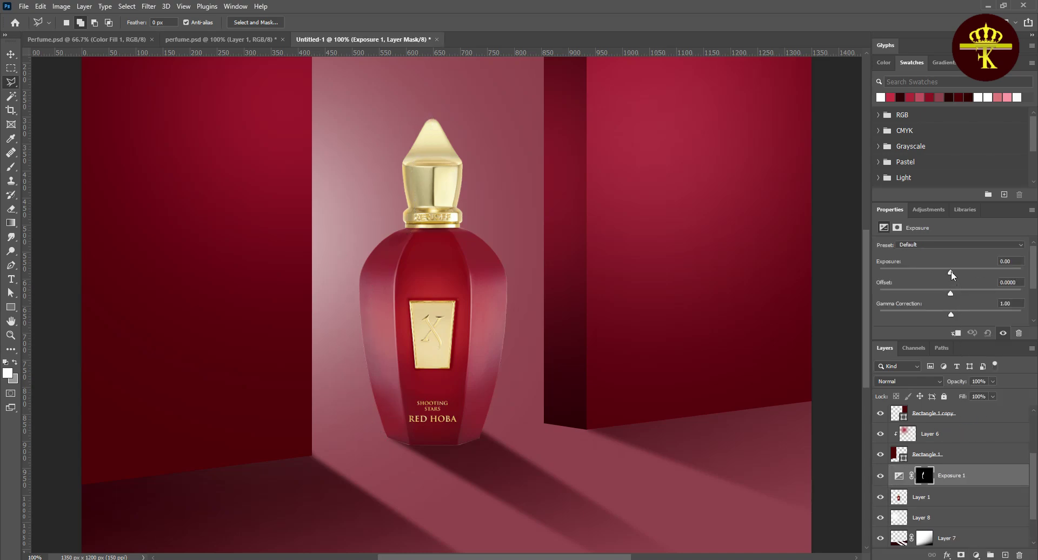
left_click_drag(952, 271, 967, 269)
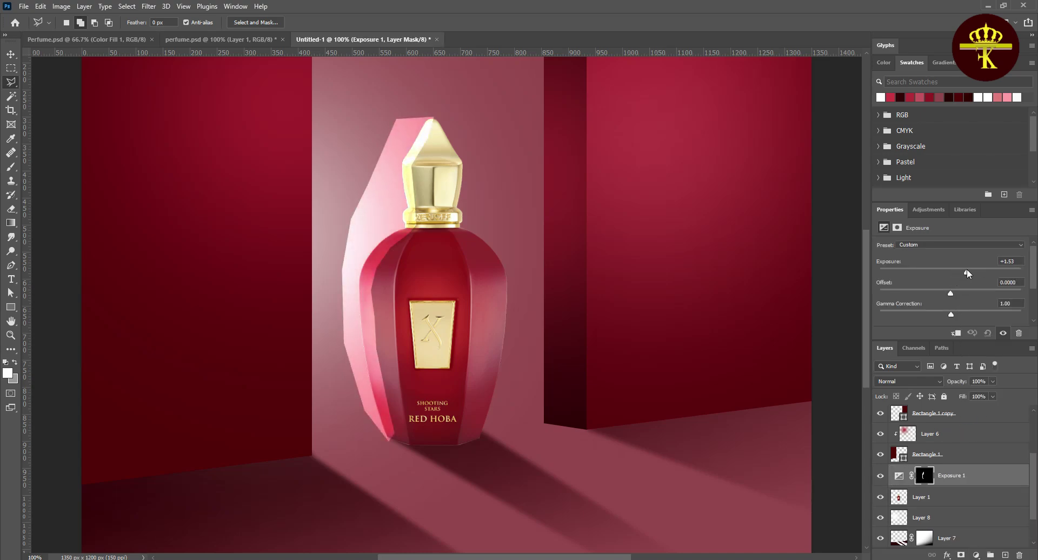
left_click_drag(951, 294, 944, 314)
right_click(980, 483)
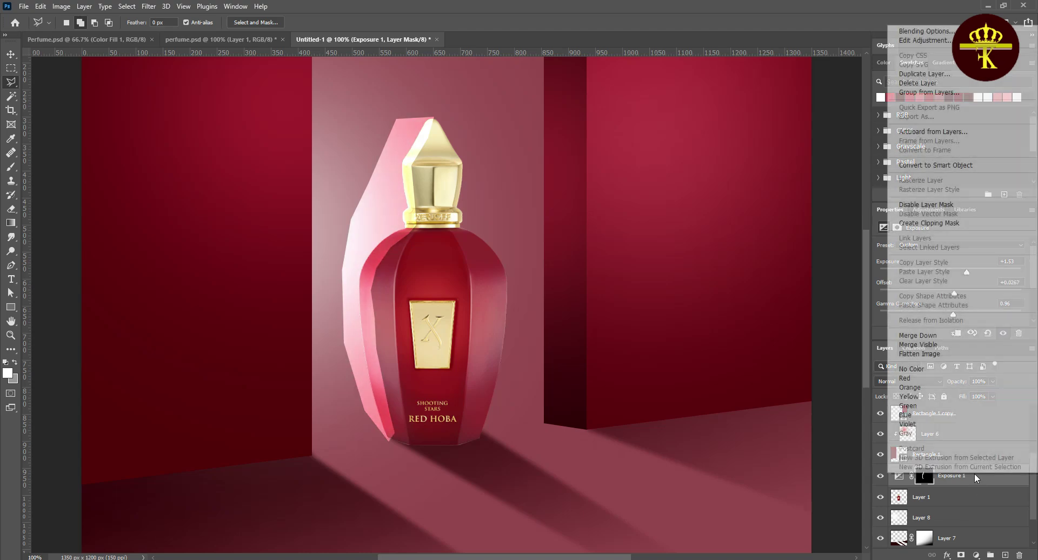
left_click(941, 221)
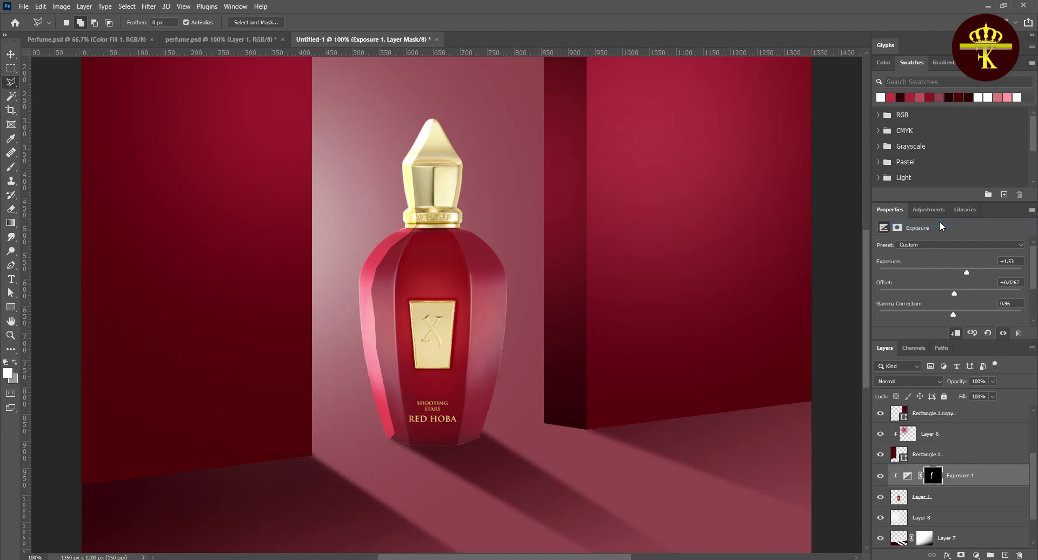
Step: Feather the Exposure 1 mask 8.7 px at 92% density and compare the rim light on/off
left_click(933, 478)
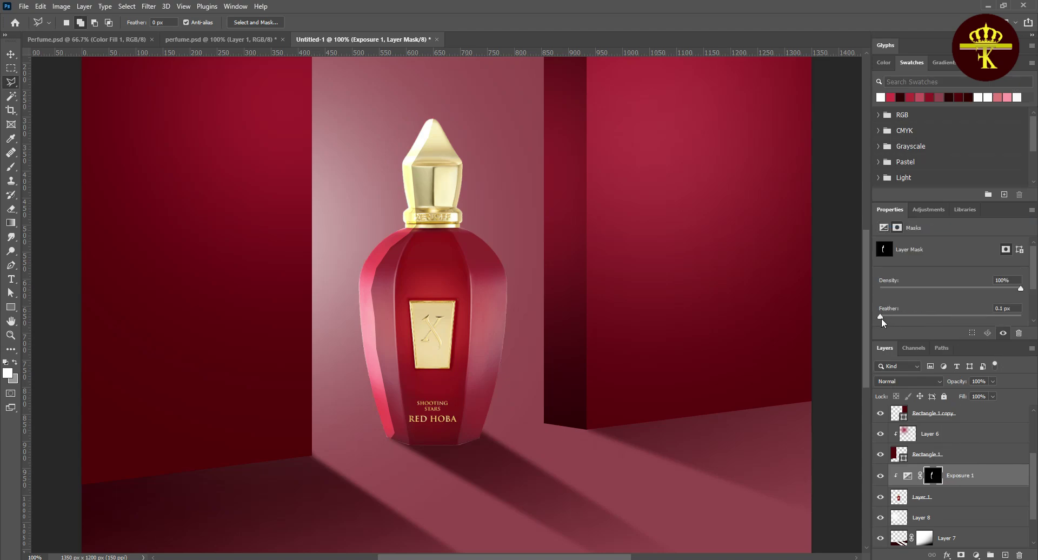
left_click_drag(913, 318, 932, 318)
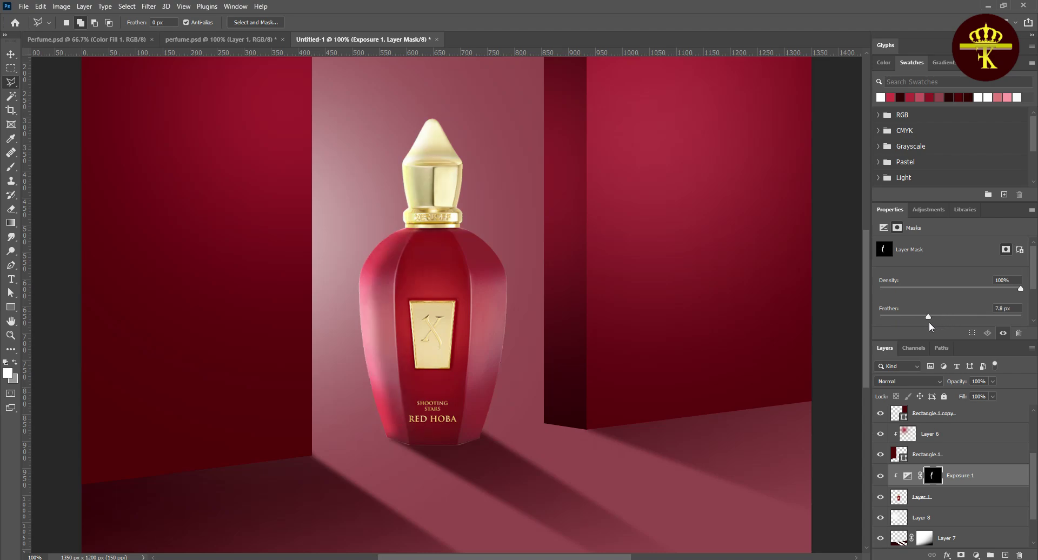
left_click_drag(1020, 288, 1009, 288)
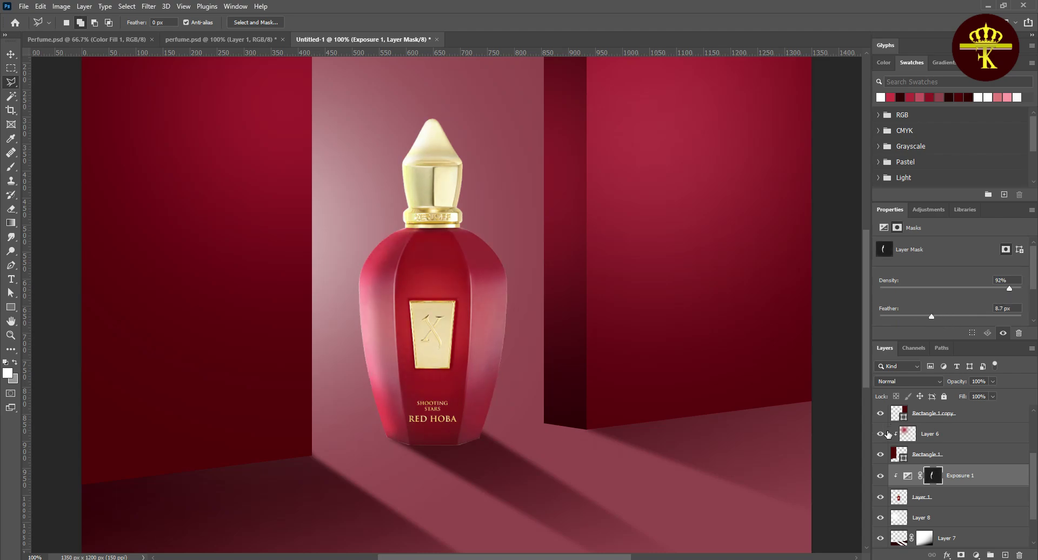
left_click(881, 476)
left_click(881, 476)
Step: Select the Rectangle 2 pillar layer and add a new layer above it
key("v")
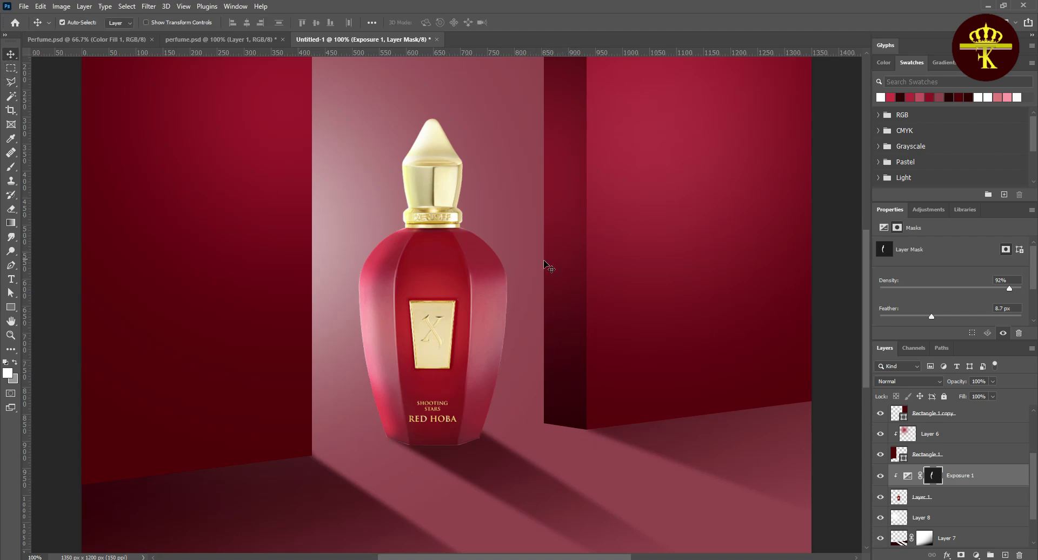
left_click(564, 294)
left_click(968, 437)
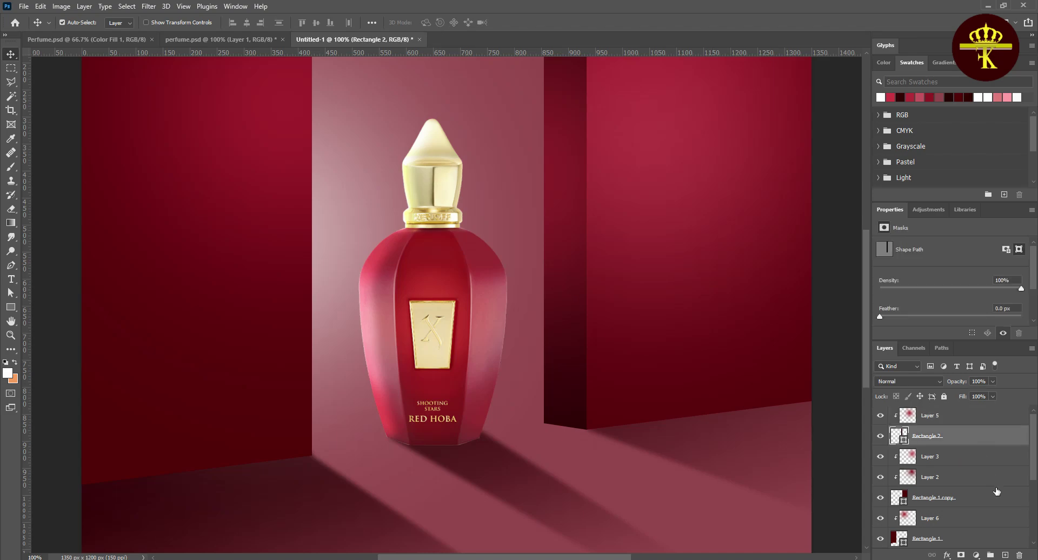
left_click(1005, 555)
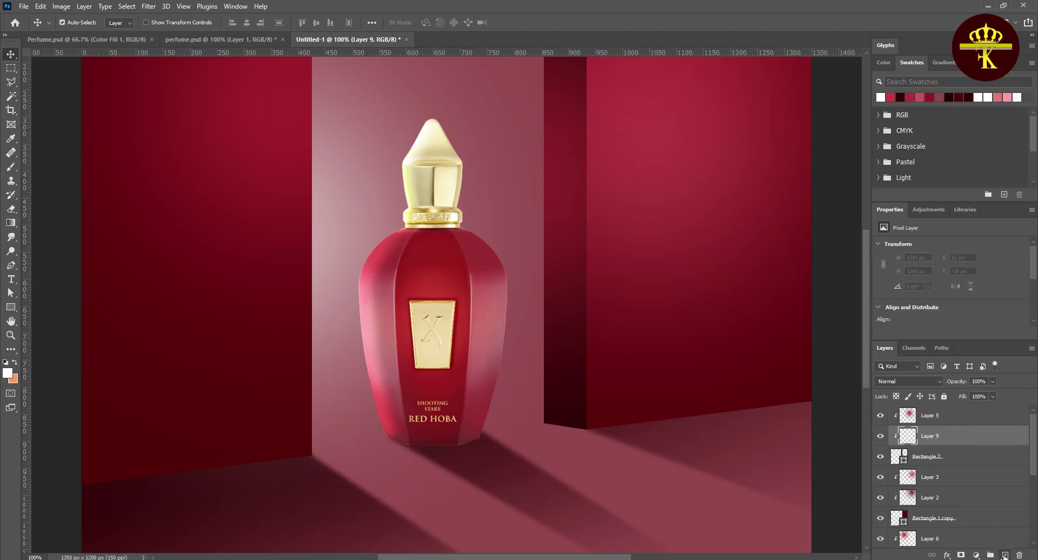
Step: Paint a soft white highlight on the pillar with a 400 px brush
left_click(11, 166)
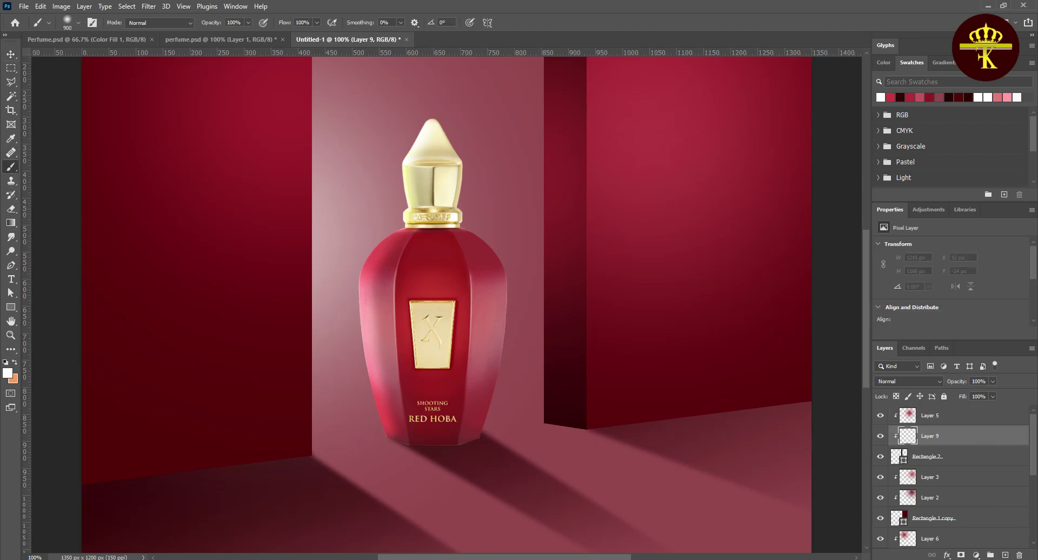
key("bracketleft")
key("bracketleft")
key("bracketleft")
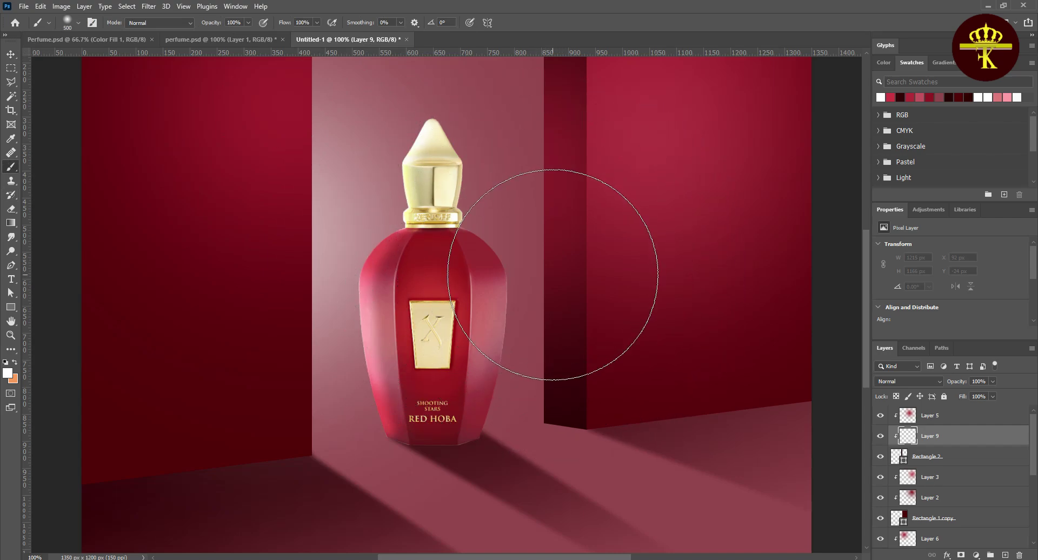
left_click(557, 289)
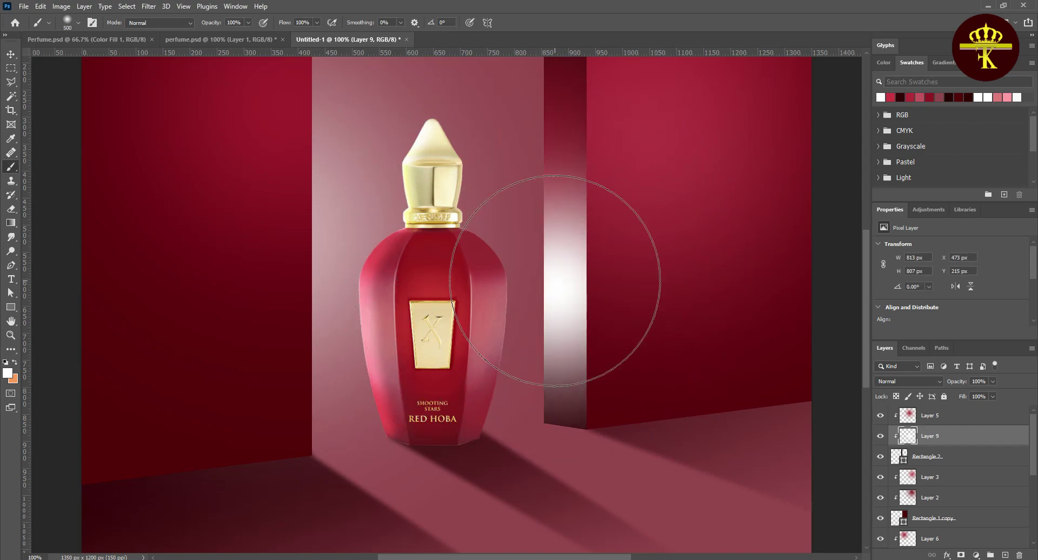
key("ctrl+z")
left_click(553, 264)
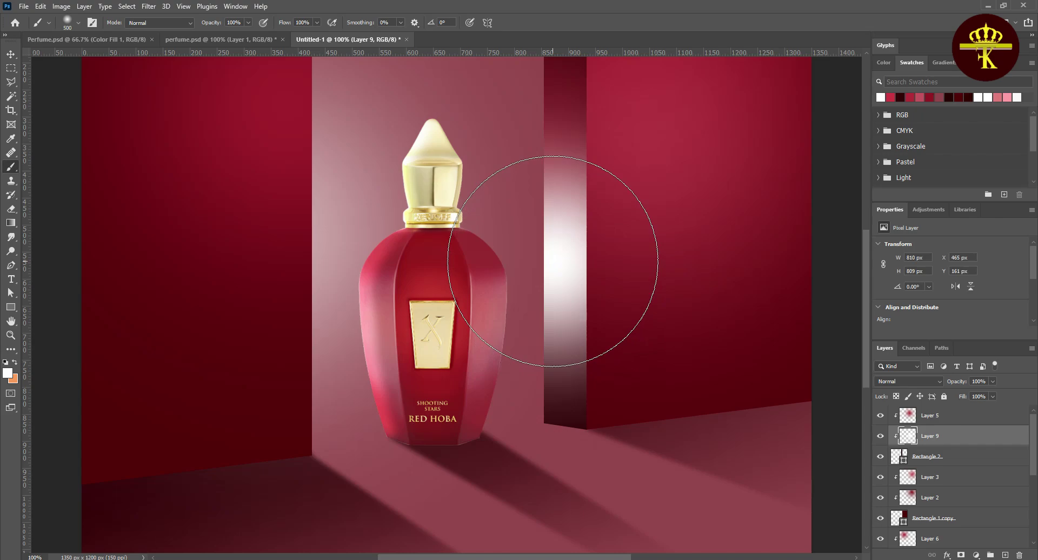
key("ctrl+z")
key("bracketleft")
key("bracketleft")
left_click(554, 281)
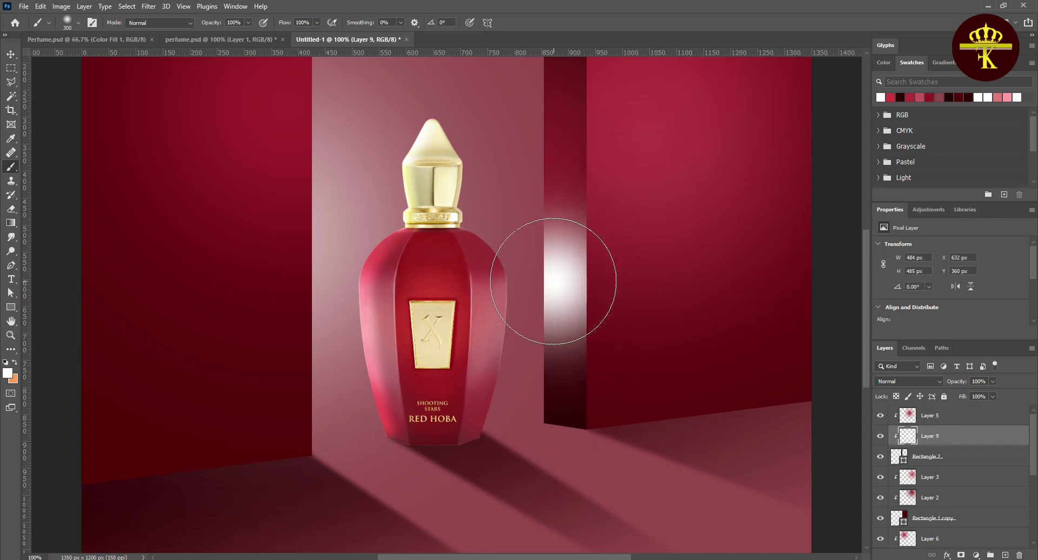
key("ctrl+z")
key("bracketright")
left_click(556, 272)
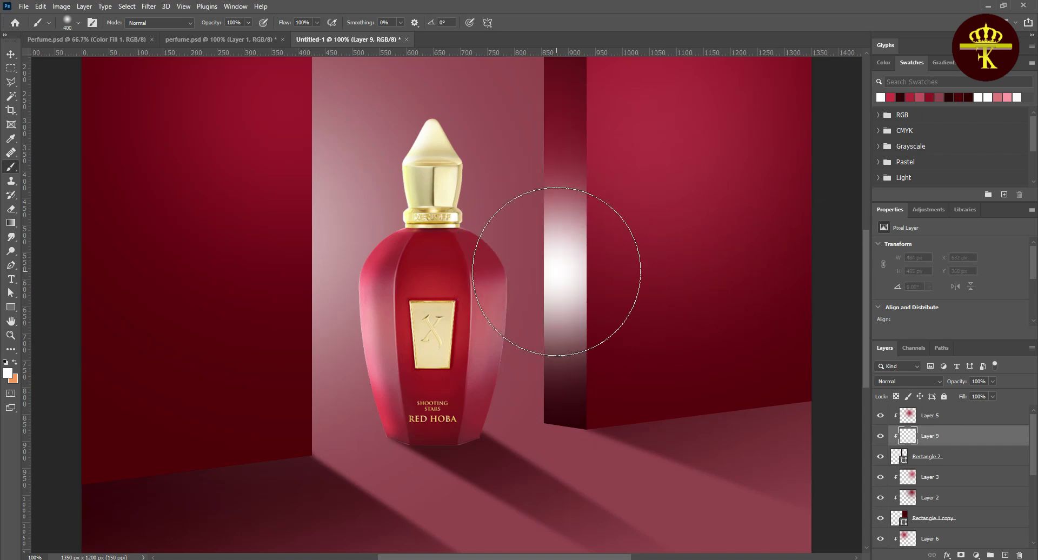
Step: Set the pillar highlight layer to Screen at 63% opacity
left_click(909, 382)
left_click(903, 382)
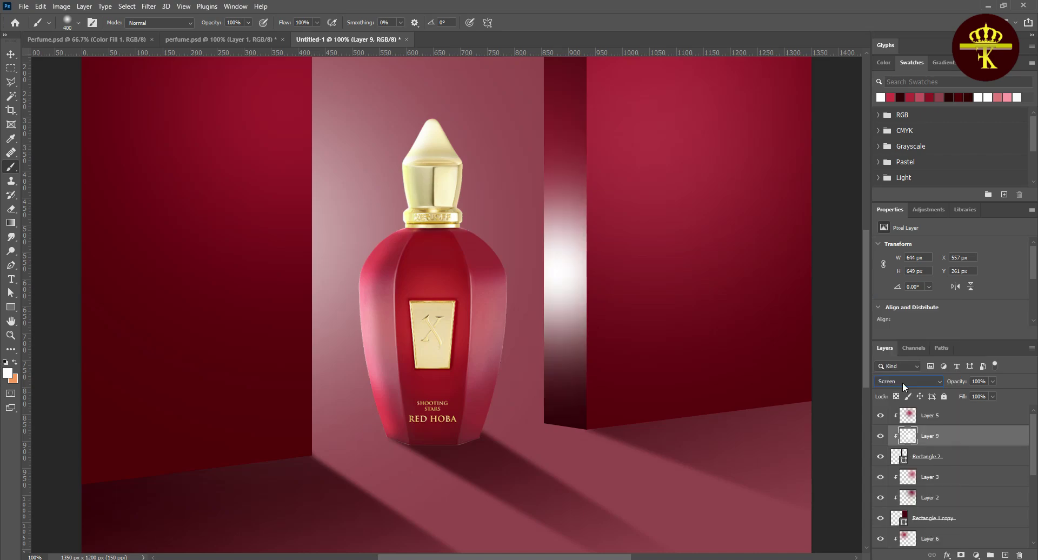
left_click_drag(992, 382, 975, 393)
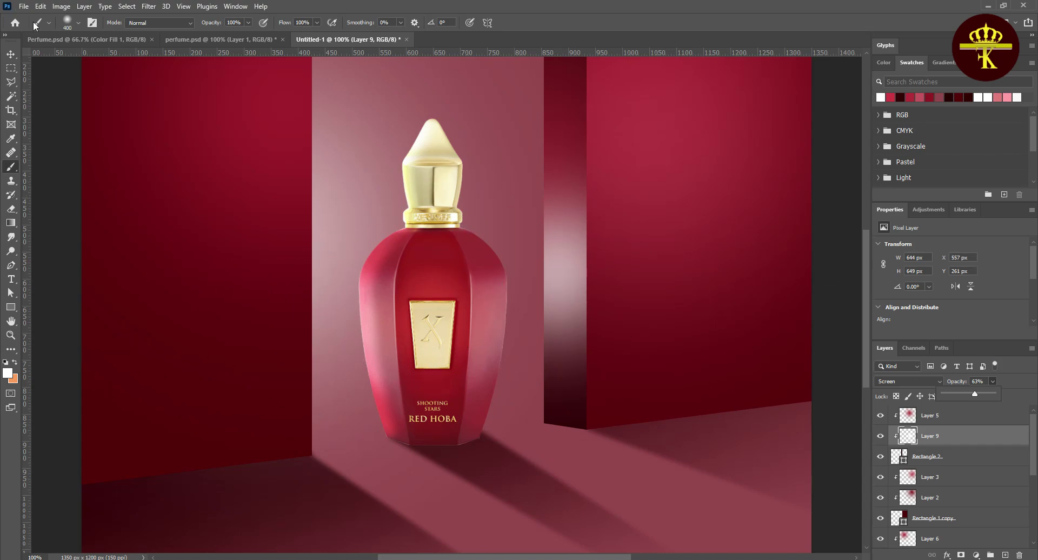
left_click(10, 55)
left_click(158, 276)
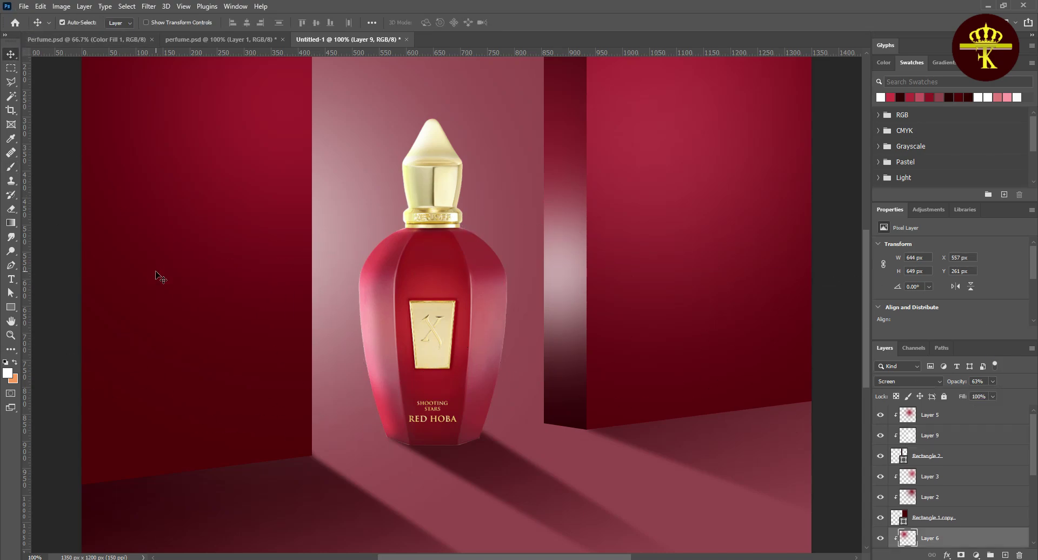
Step: Add a new layer clipped to the Rectangle 1 left wall
left_click(980, 517)
scroll(980, 519, "down", 1)
scroll(980, 519, "down", 2)
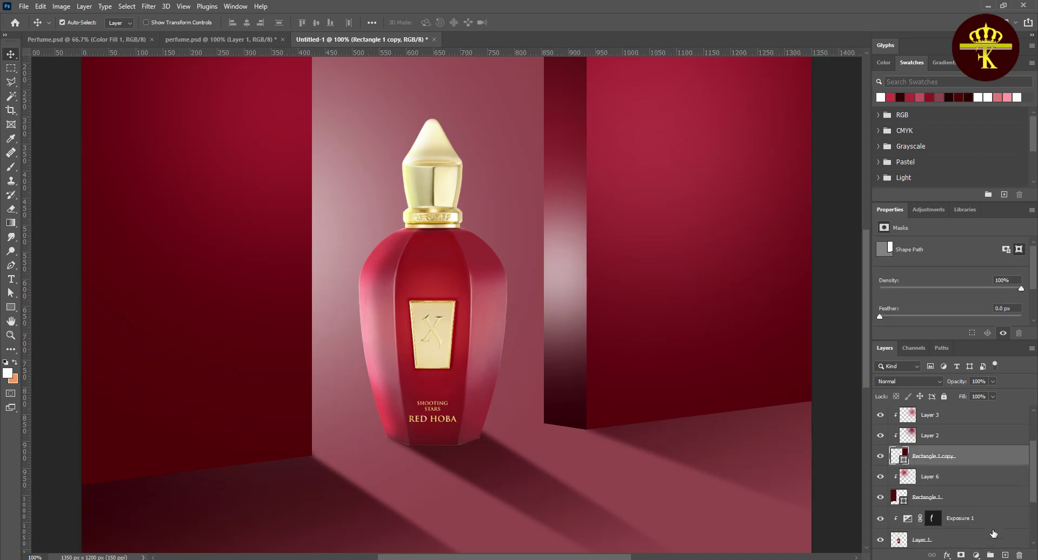
left_click(951, 500)
left_click(1005, 555)
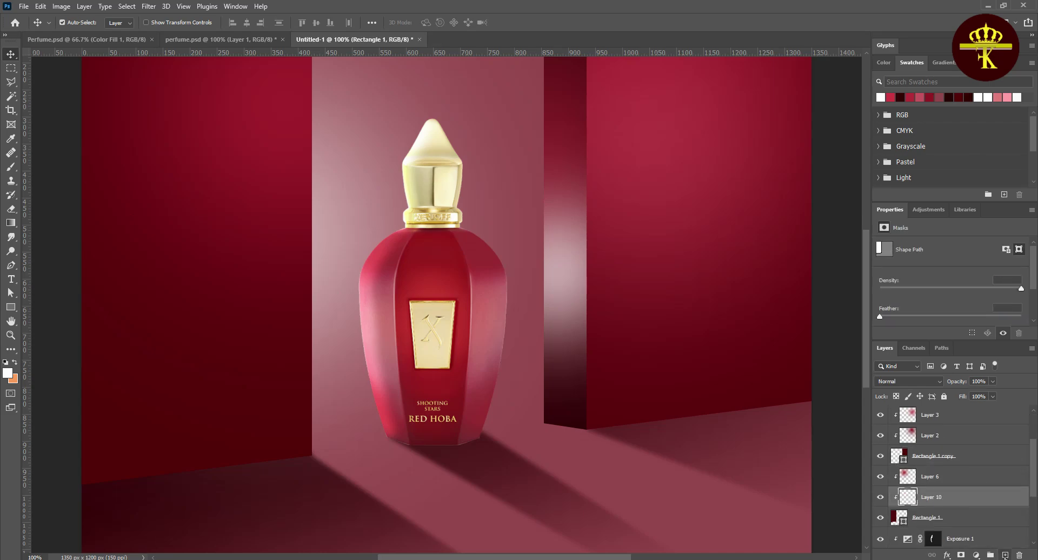
key("ctrl+v")
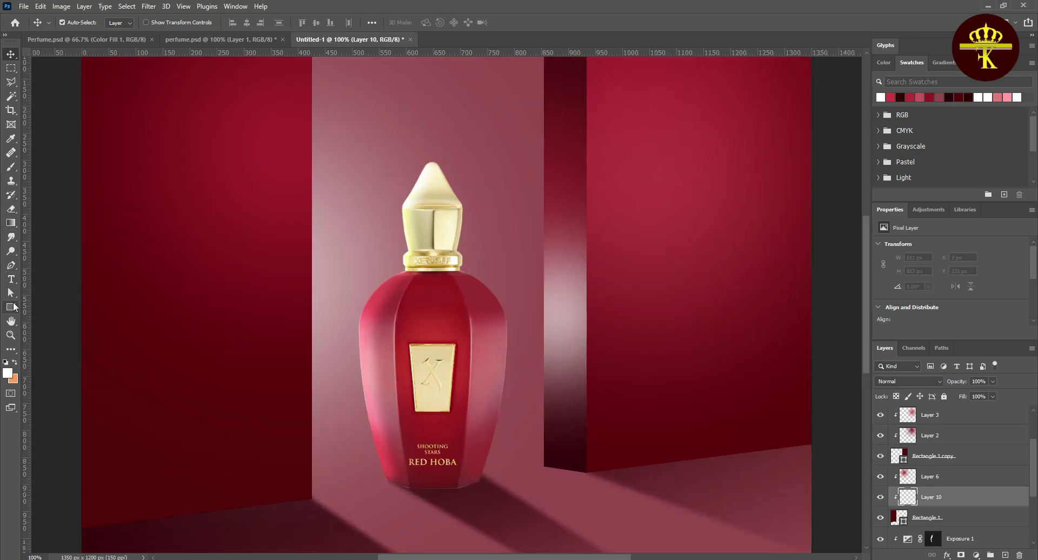
Step: Paint a soft white glow beside the bottle, blended in Screen at 82% opacity
left_click(13, 165)
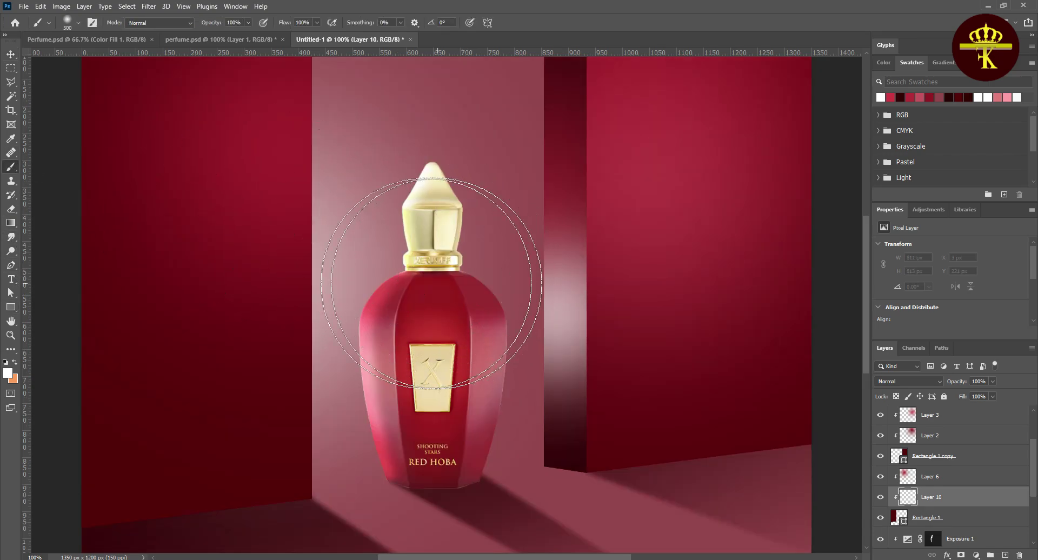
left_click_drag(415, 318, 413, 345)
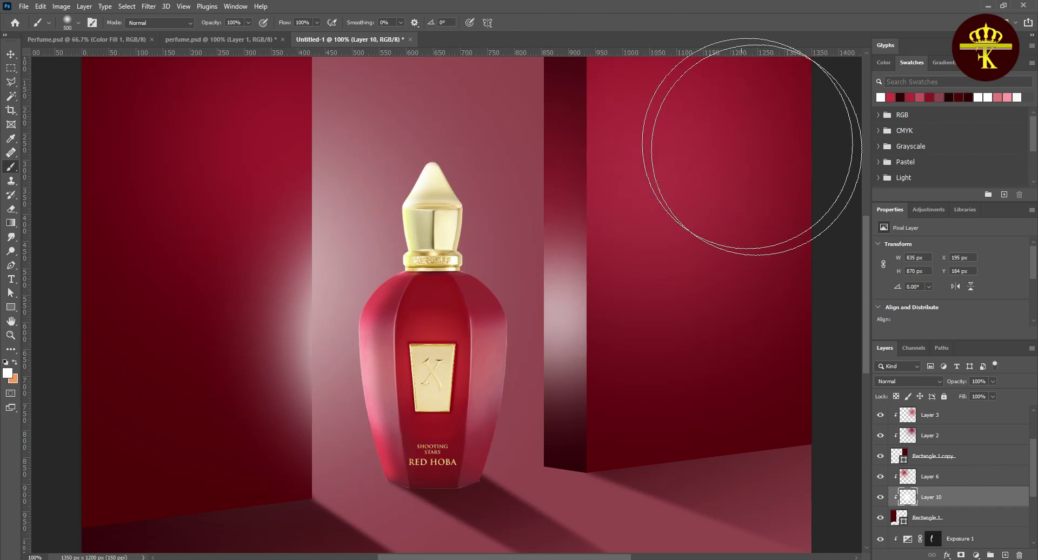
left_click(936, 378)
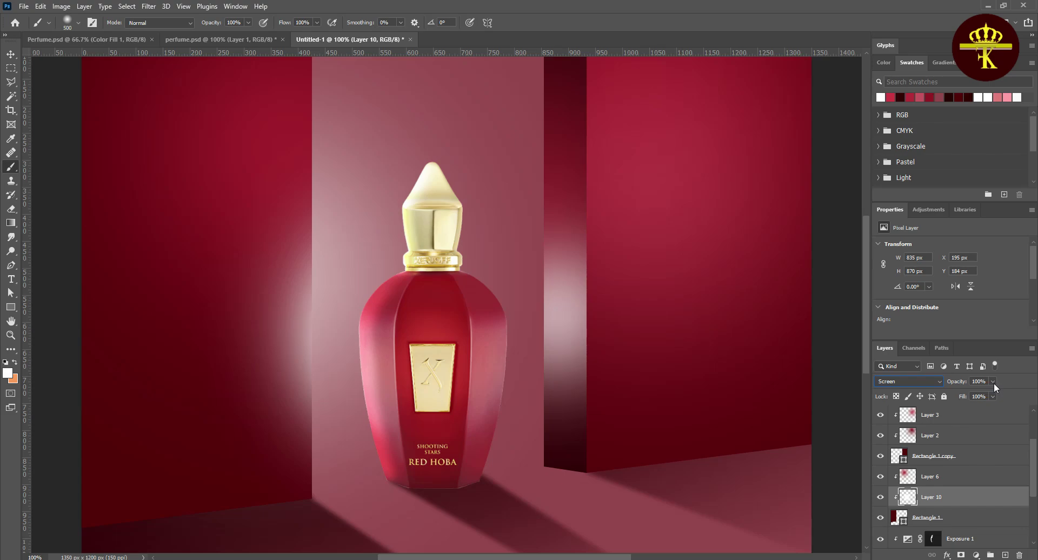
left_click_drag(988, 395, 984, 394)
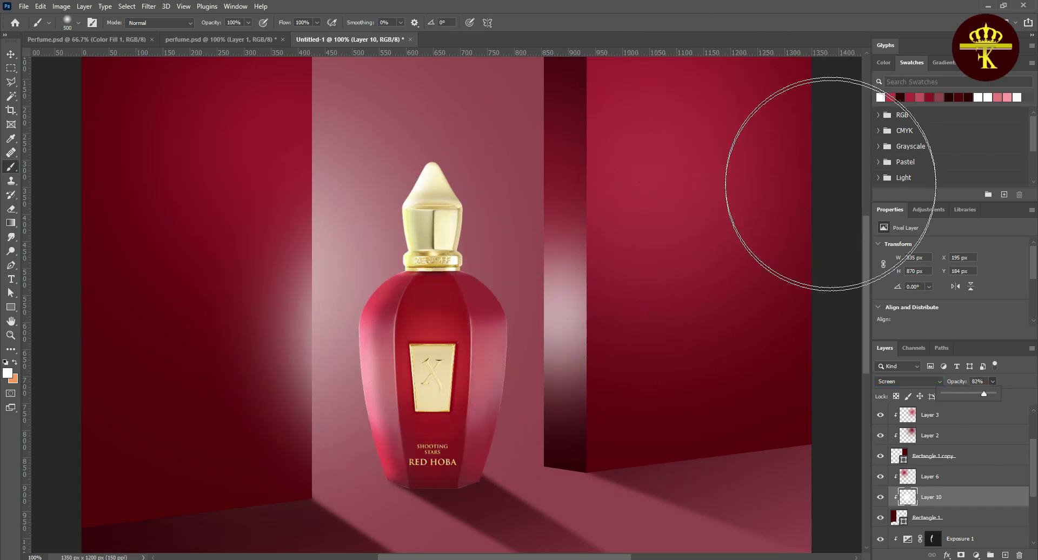
key("ctrl+minus")
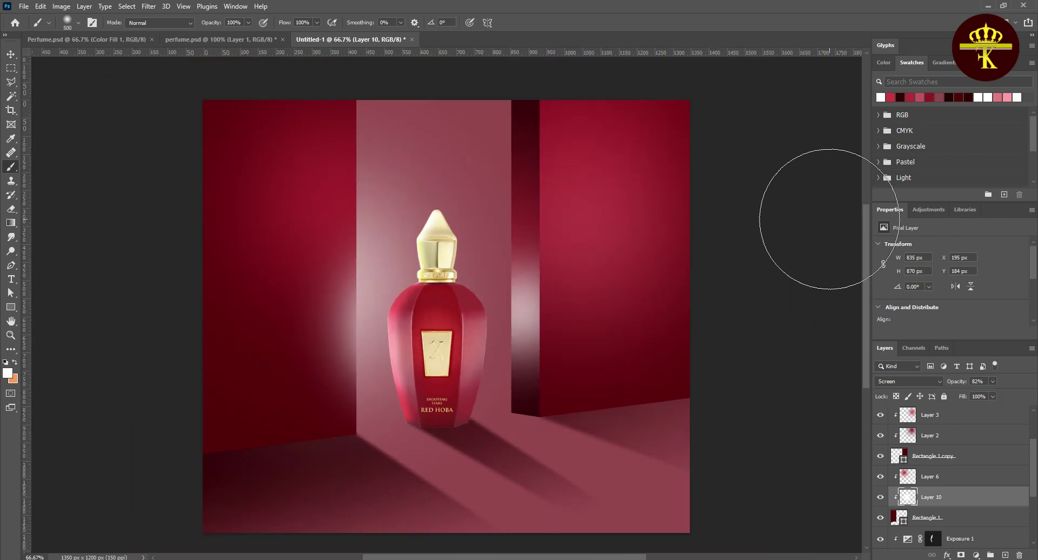
left_click(11, 54)
key("ctrl+plus")
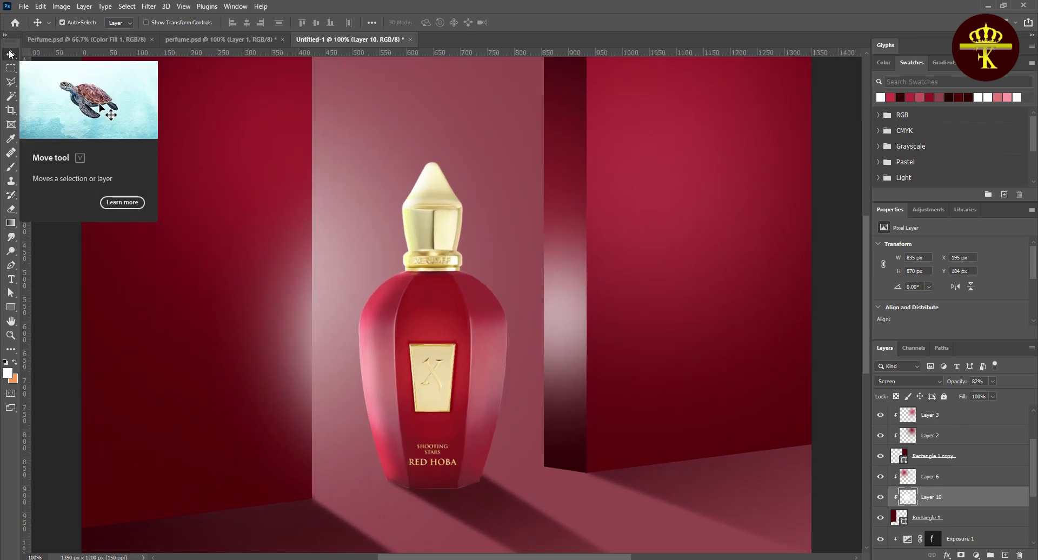
left_click(142, 295)
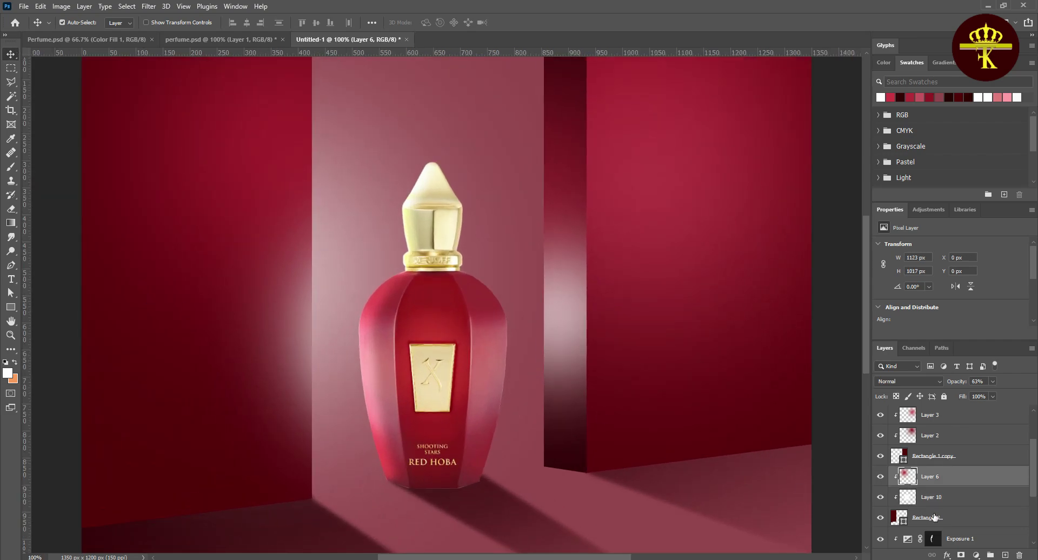
left_click(965, 520)
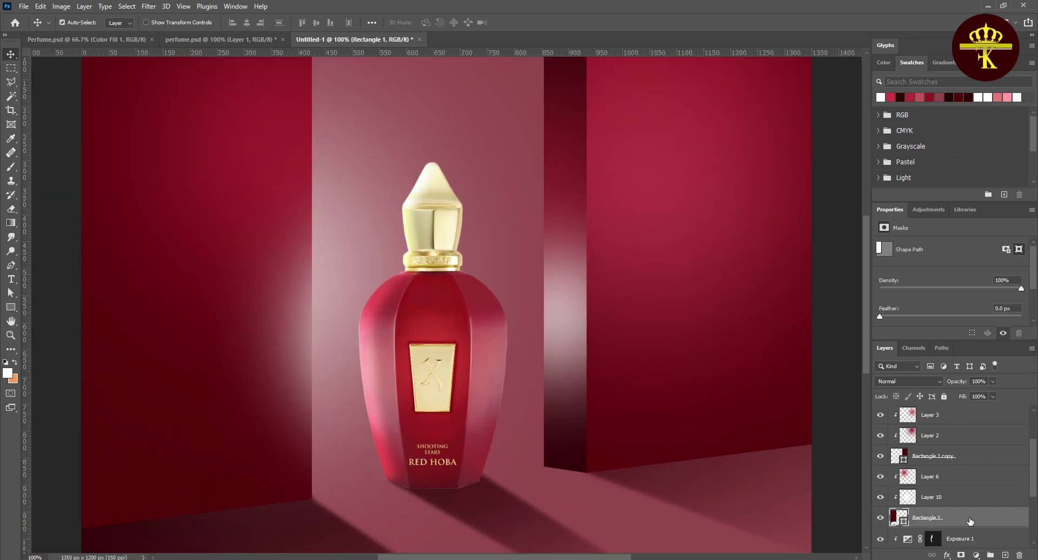
Step: Add an Inner Bevel & Emboss to Rectangle 1, adjusting its depth and size
double_click(966, 519)
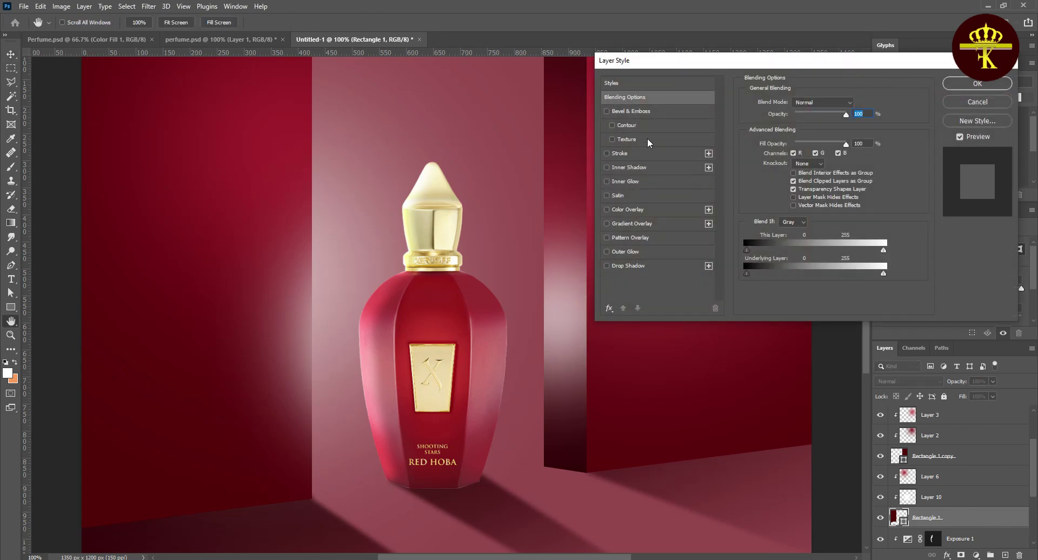
left_click(629, 112)
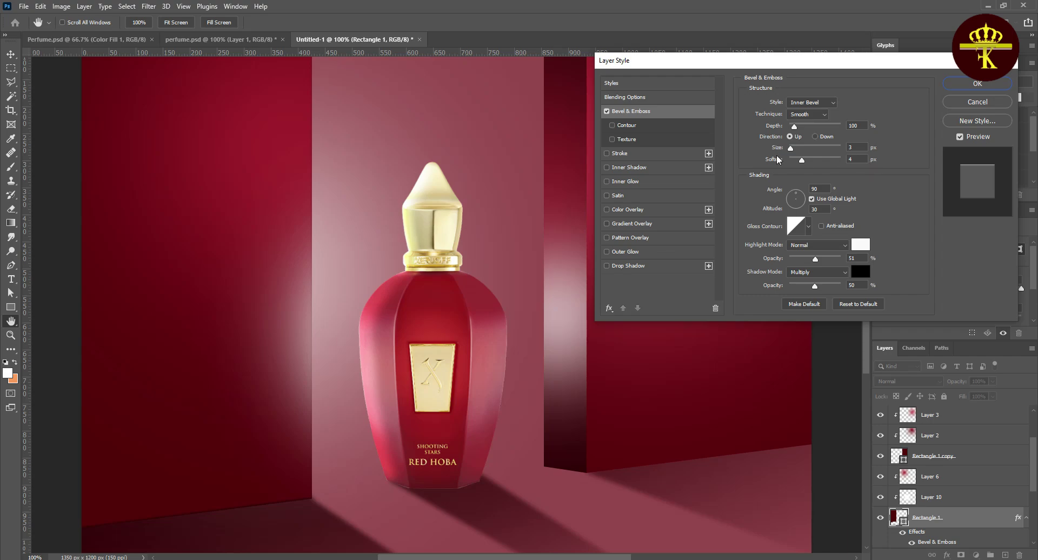
mouse_move(797, 196)
left_mouse_down()
mouse_move(779, 211)
mouse_move(805, 193)
left_mouse_up()
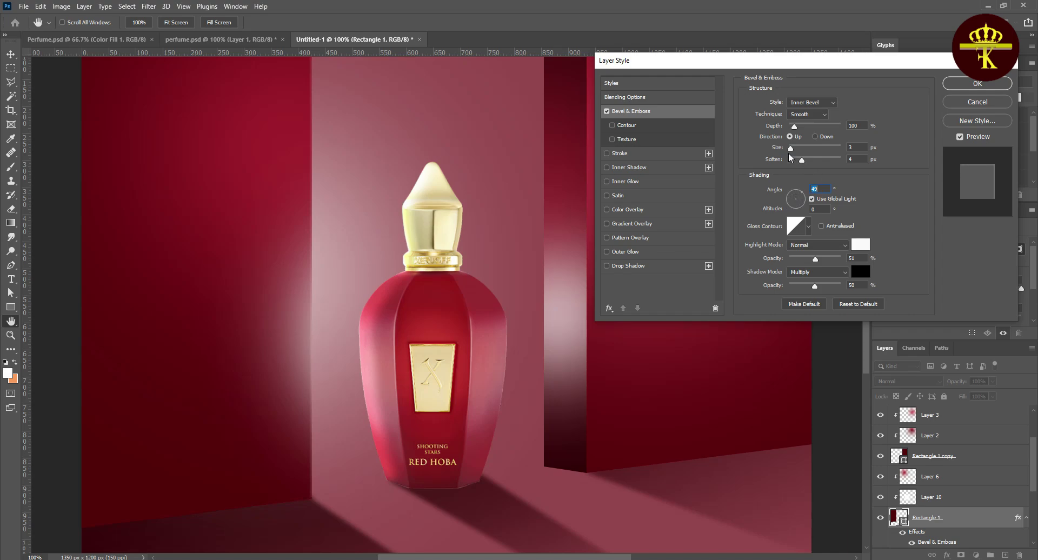
mouse_move(790, 148)
left_mouse_down()
mouse_move(809, 164)
mouse_move(798, 160)
left_mouse_up()
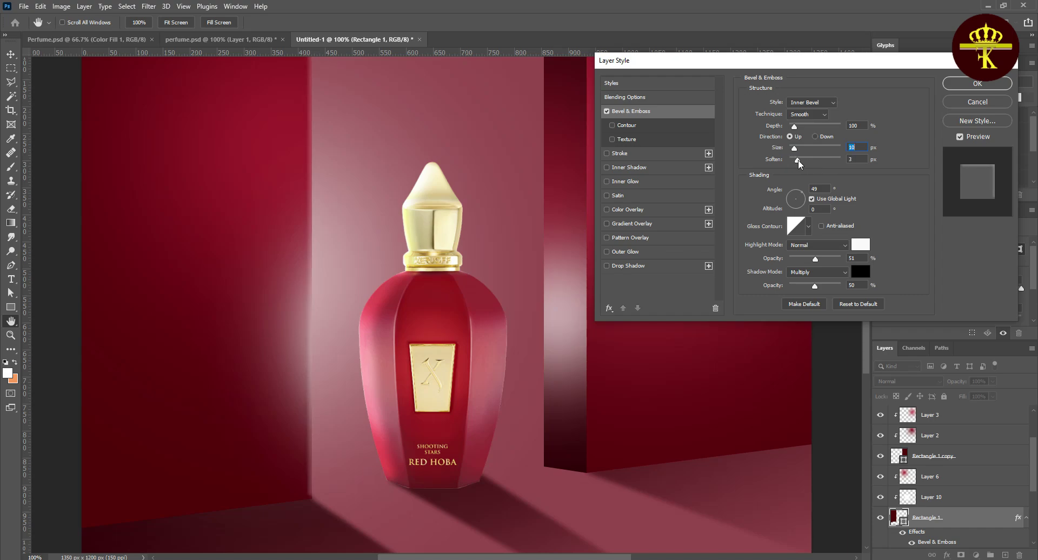
mouse_move(795, 126)
left_mouse_down()
mouse_move(804, 128)
mouse_move(791, 147)
left_mouse_up()
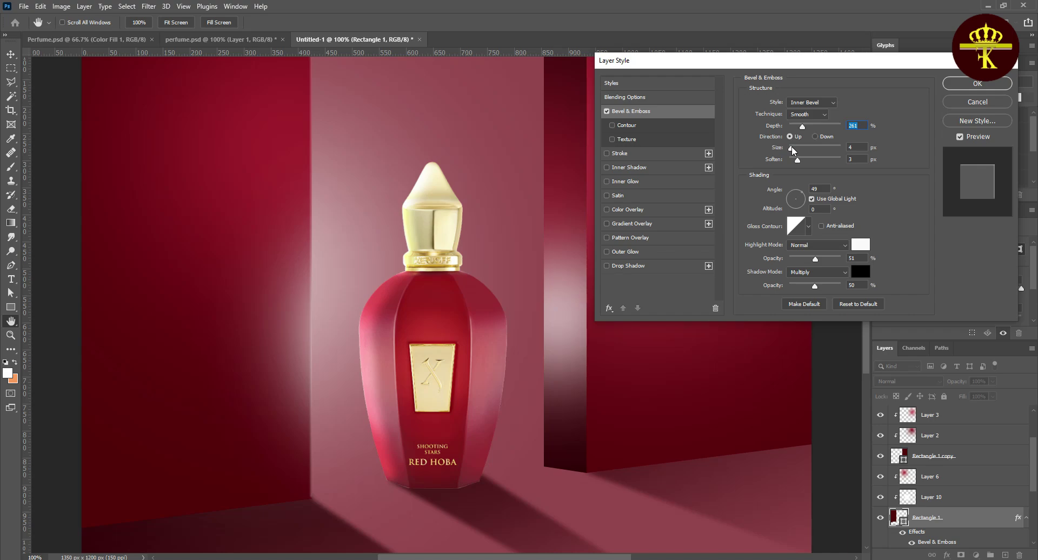
left_click_drag(797, 160, 792, 149)
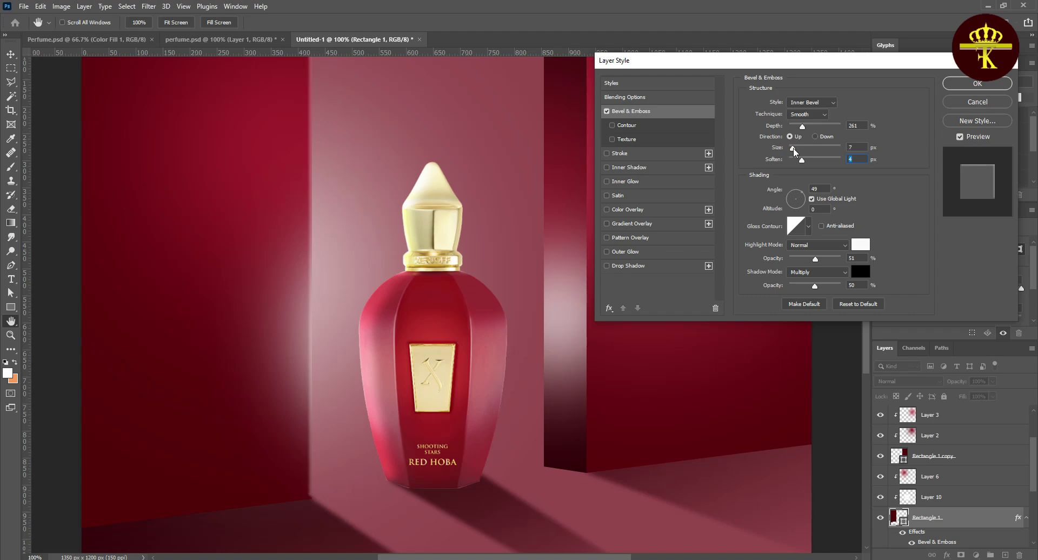
Step: Set a custom bevel lighting angle without global light, finishing at 178% depth, 3 px size, 5 px soften
left_click(800, 190)
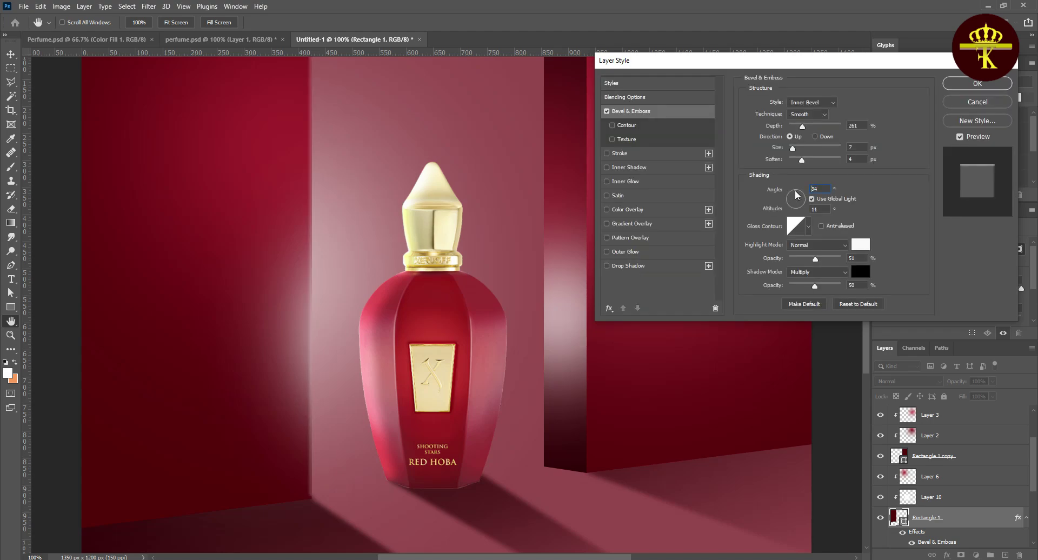
left_click_drag(800, 189, 810, 201)
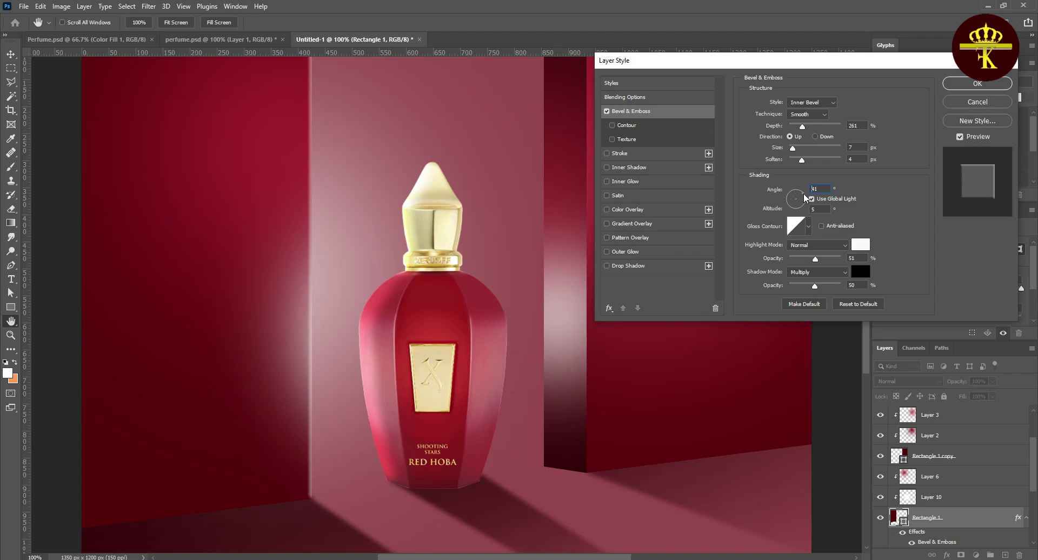
left_click(811, 199)
mouse_move(801, 160)
left_mouse_down()
mouse_move(822, 168)
mouse_move(792, 150)
mouse_move(794, 128)
mouse_move(790, 149)
left_mouse_up()
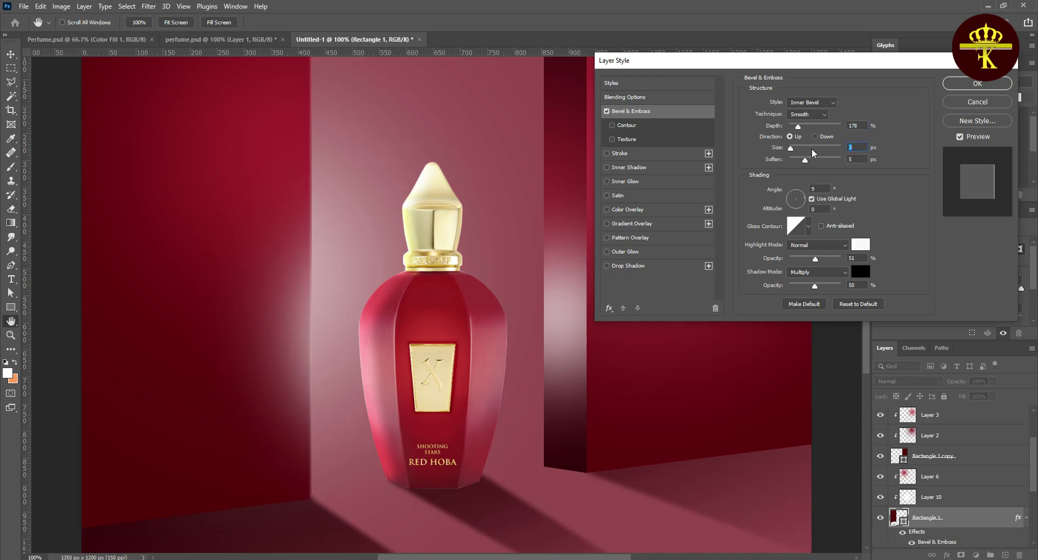
left_click(977, 84)
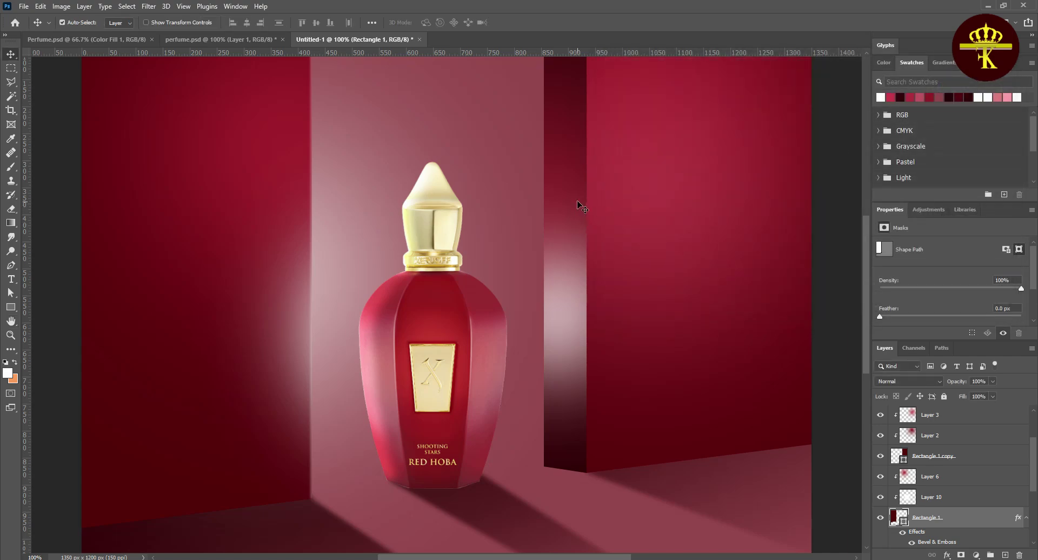
Step: Select Layer 3, Layer 5 and then the Rectangle 2 wall layer
left_click(587, 168)
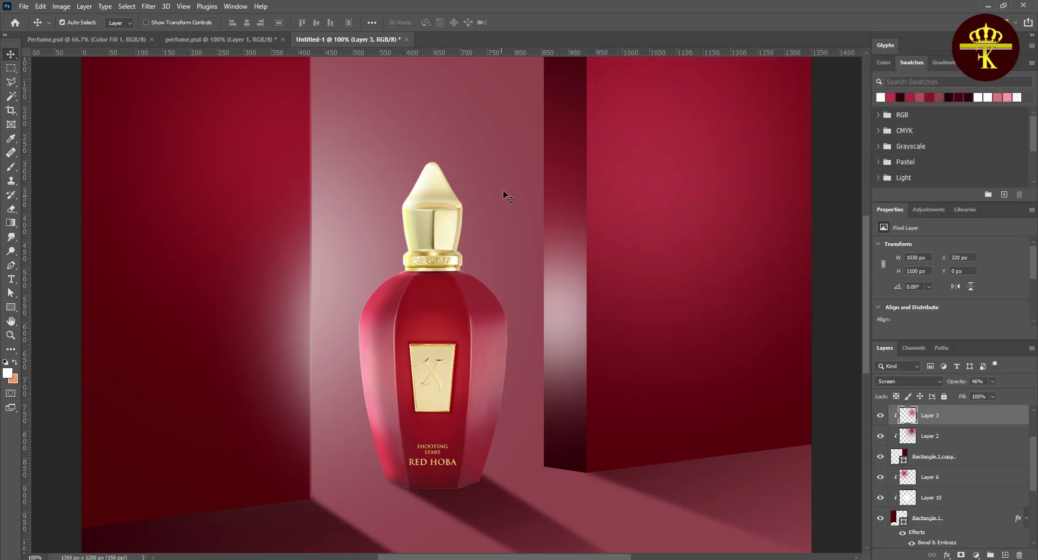
left_click(547, 135)
left_click(967, 457)
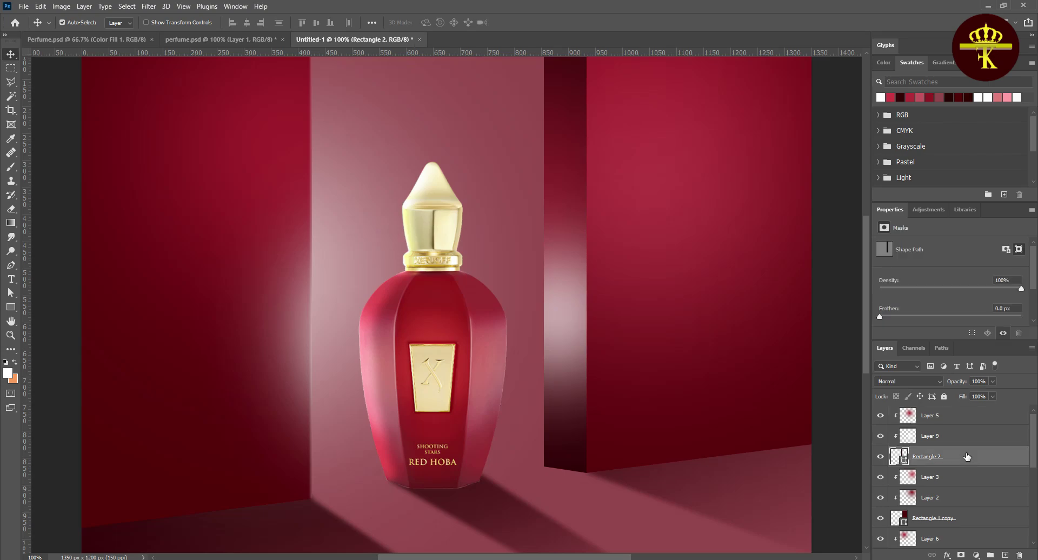
Step: Give Rectangle 2 an Inner Bevel & Emboss: 105% depth, 3 px size, 6 px soften, 63% highlight
double_click(966, 455)
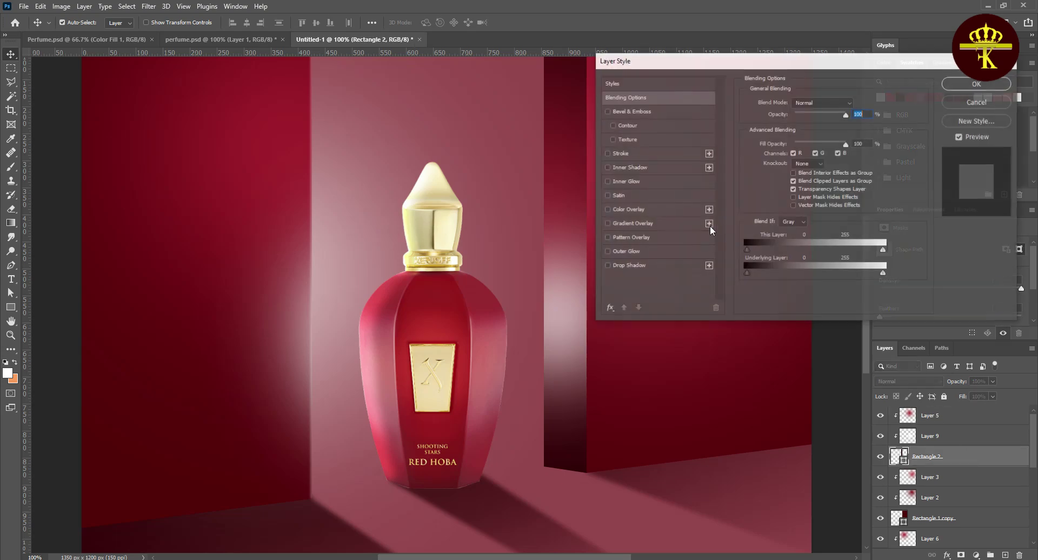
left_click(636, 112)
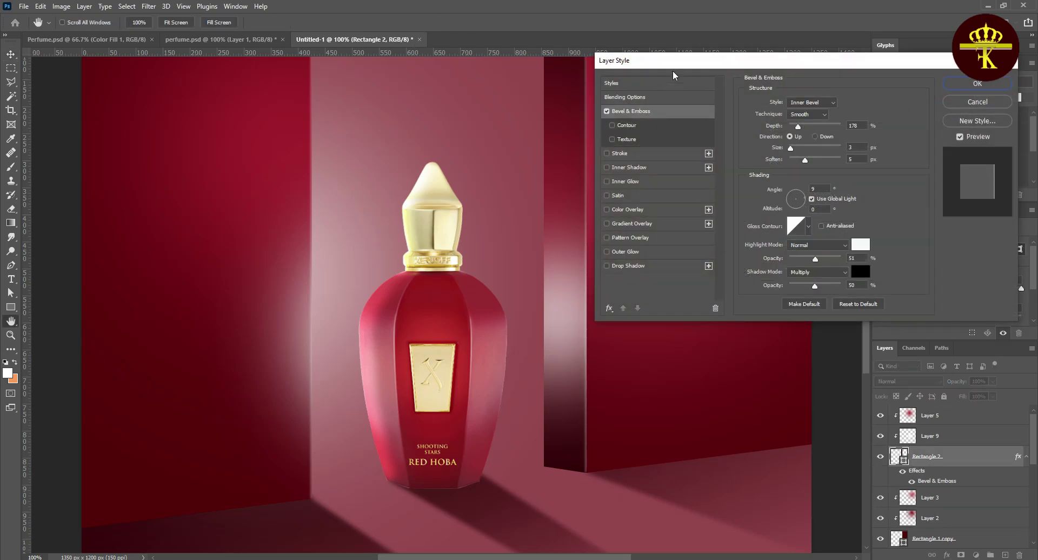
left_click_drag(676, 67, 775, 52)
left_click_drag(773, 57, 772, 57)
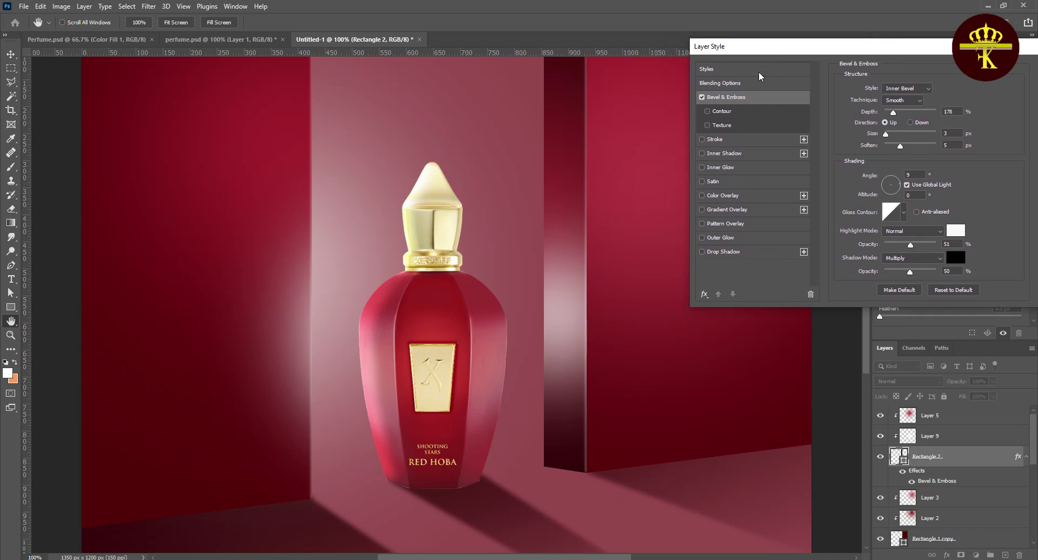
left_click_drag(900, 150, 895, 151)
left_click_drag(912, 244, 917, 245)
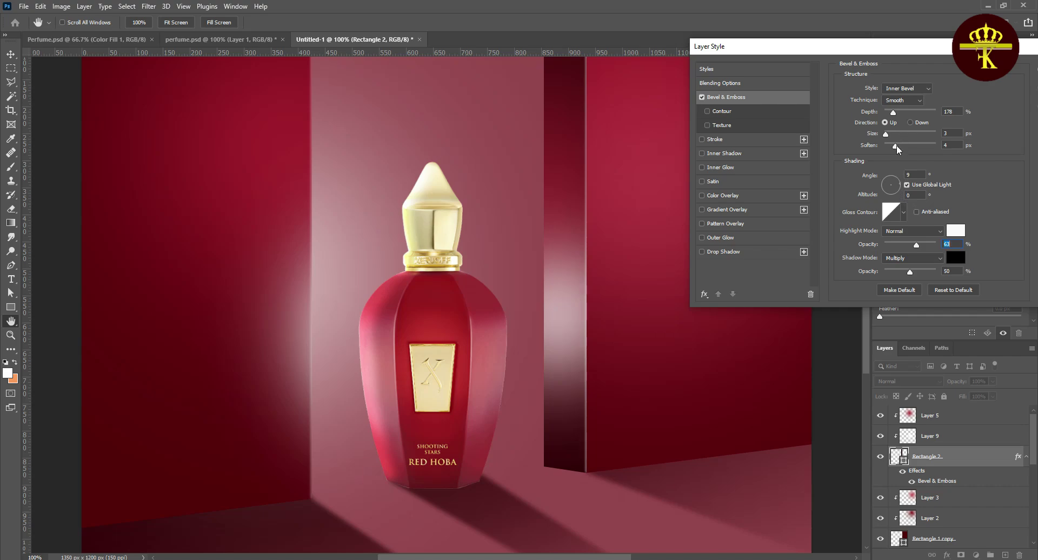
left_click_drag(897, 145, 903, 150)
left_click_drag(894, 111, 890, 112)
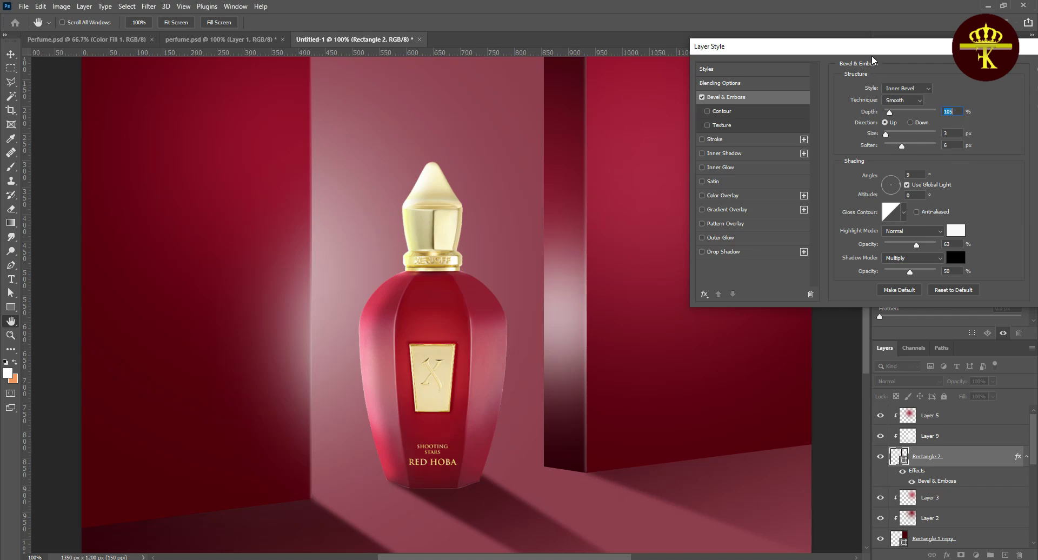
left_click_drag(842, 46, 584, 81)
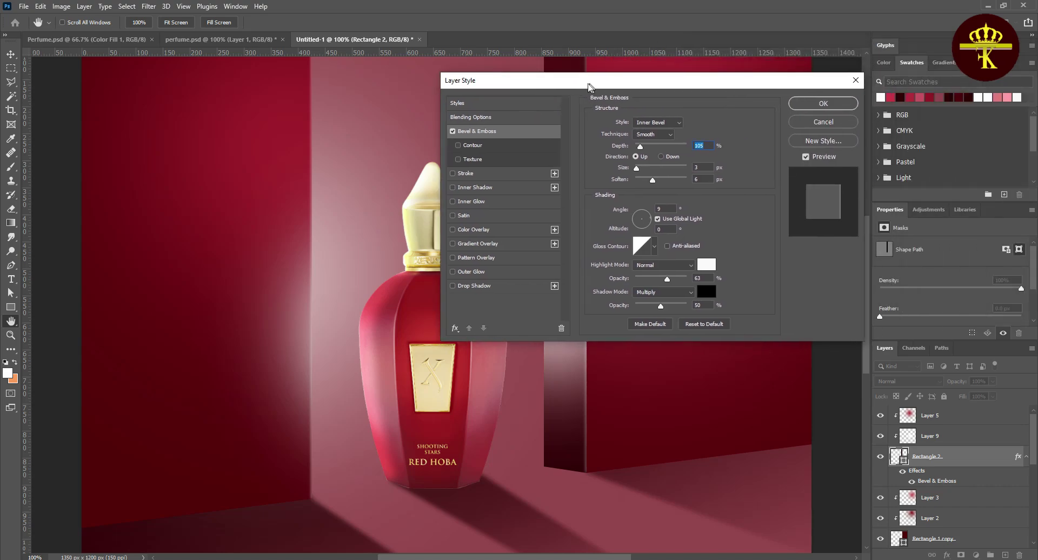
left_click(811, 102)
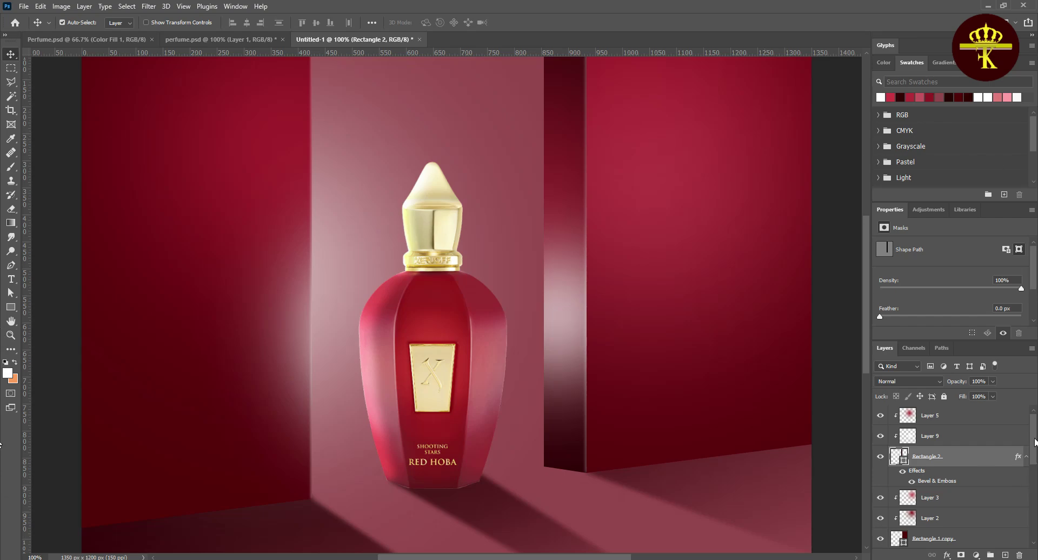
scroll(522, 329, "down", 1)
scroll(524, 325, "down", 2)
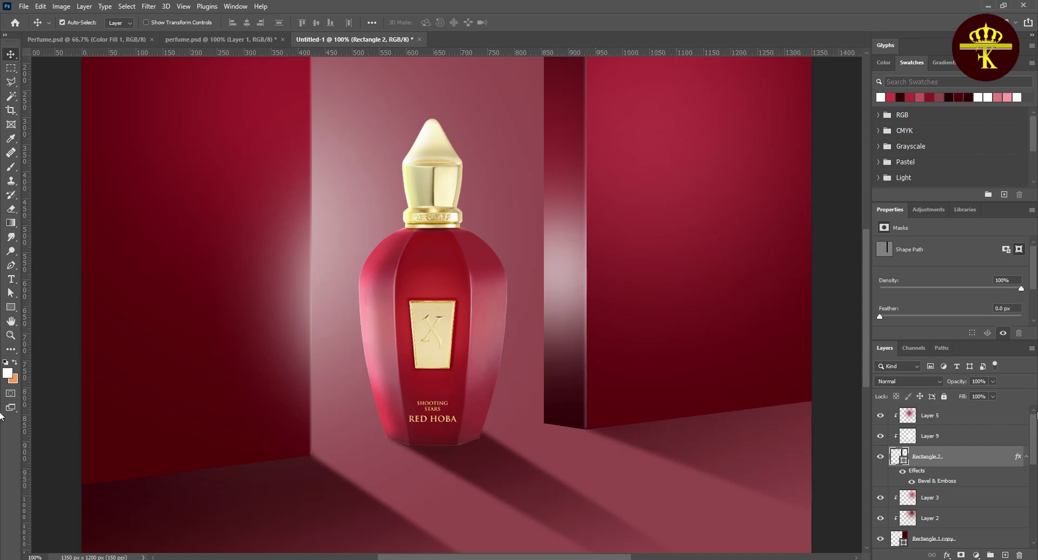
Step: Select Layer 5, Layer 9, Rectangle 2 and Rectangle 1 copy, and group them as Group 1
key("alt+shift+s")
left_click(994, 412)
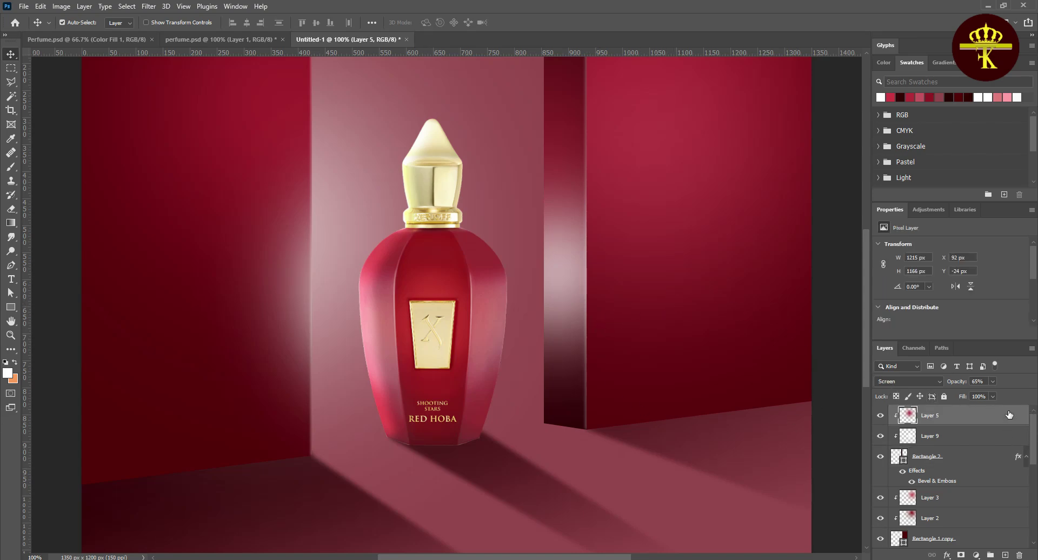
left_click(977, 437)
left_click(972, 455)
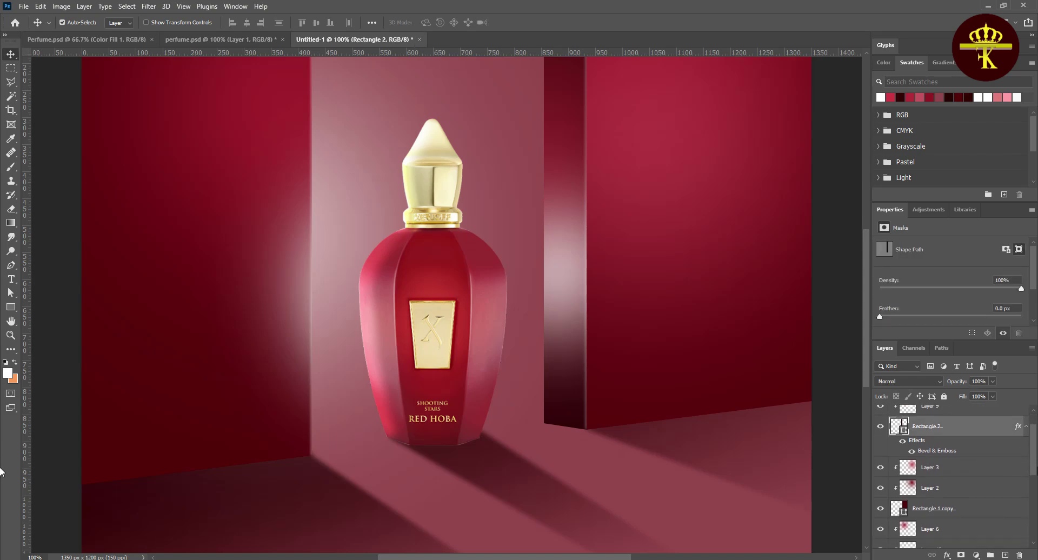
scroll(1019, 471, "down", 2)
left_click(999, 485)
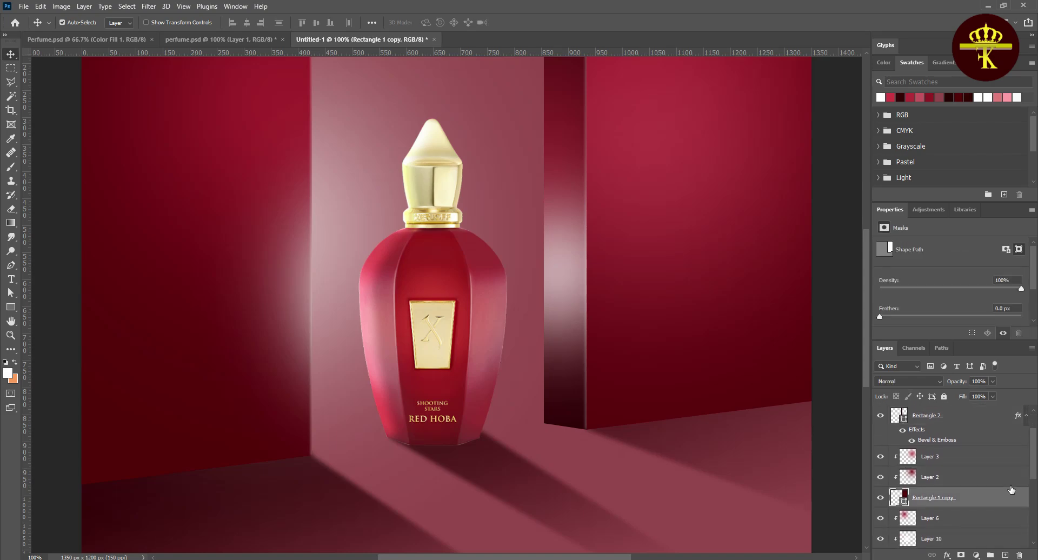
scroll(1033, 477, "up", 2)
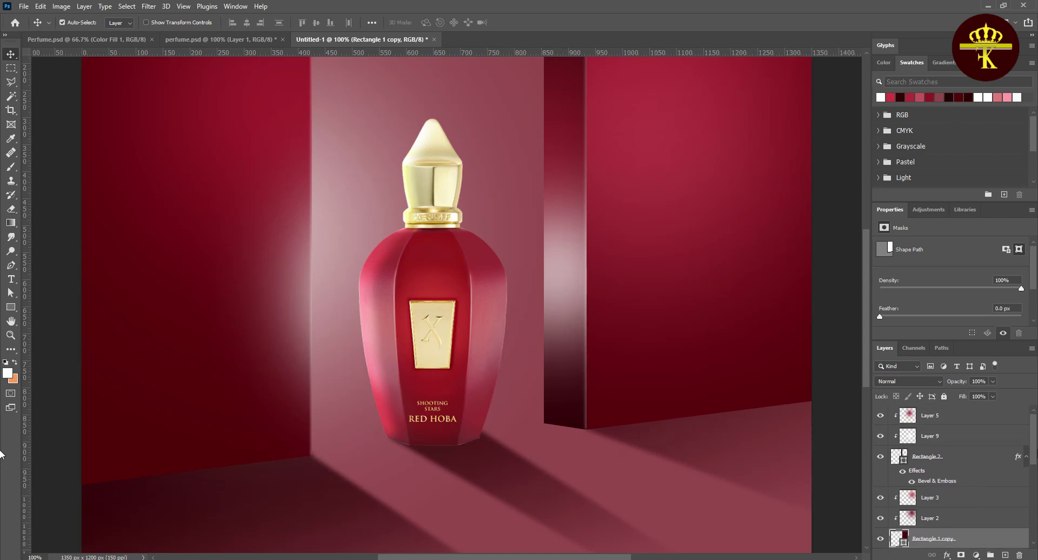
left_click(971, 417, "shift")
key("ctrl+g")
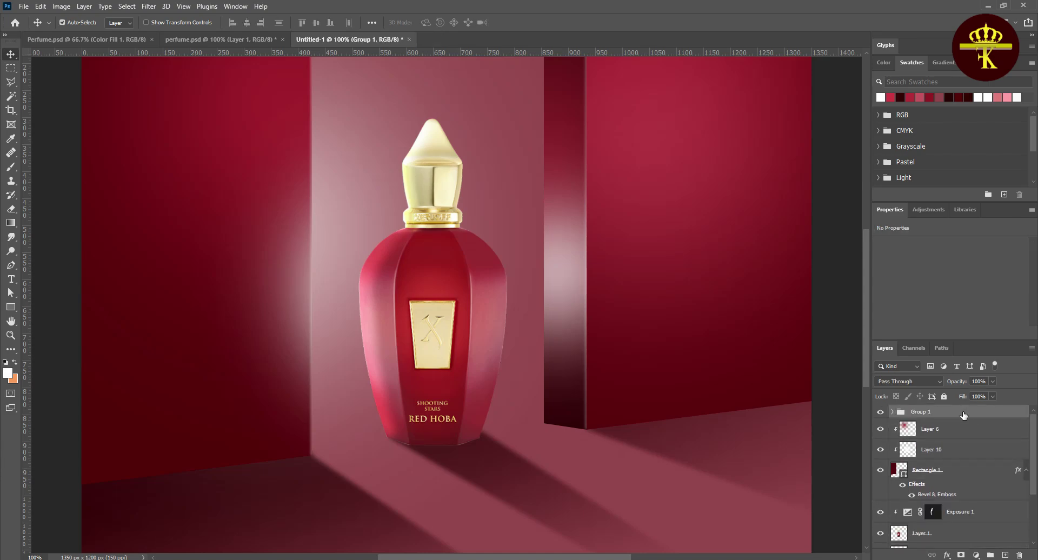
Step: Give Group 1 a Multiply drop shadow at 90°, 43% opacity, 4 px distance, 5 px size
double_click(964, 415)
left_click(469, 286)
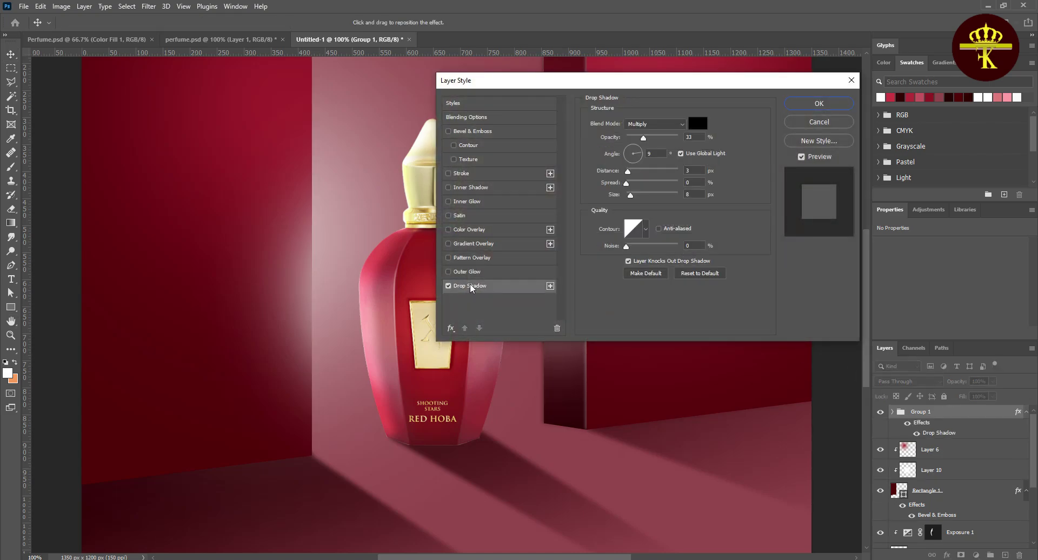
left_click_drag(548, 87, 173, 41)
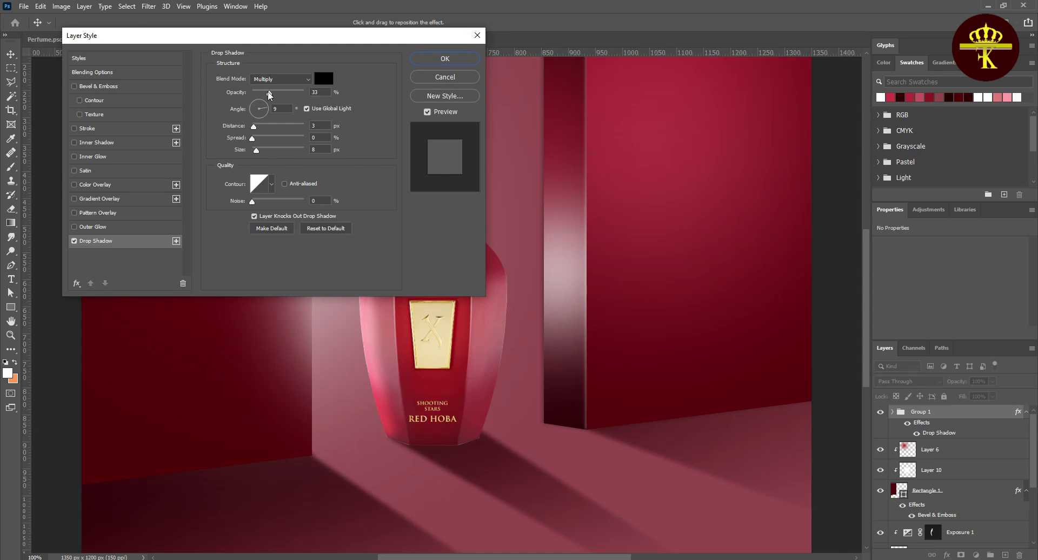
left_click_drag(269, 94, 262, 95)
left_click(258, 102)
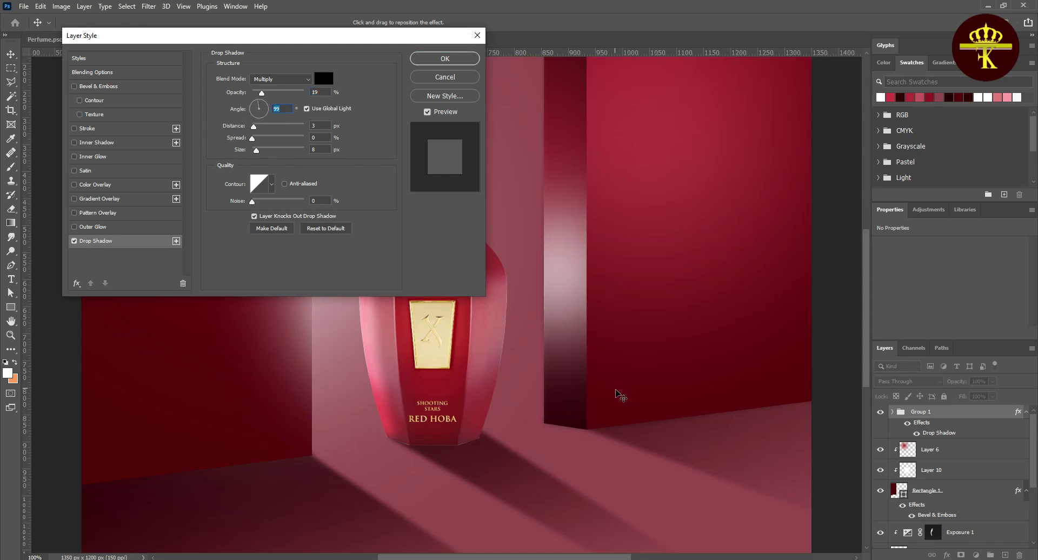
left_click_drag(616, 395, 621, 398)
mouse_move(253, 139)
left_mouse_down()
mouse_move(252, 150)
mouse_move(256, 128)
left_mouse_up()
left_click_drag(262, 93, 274, 93)
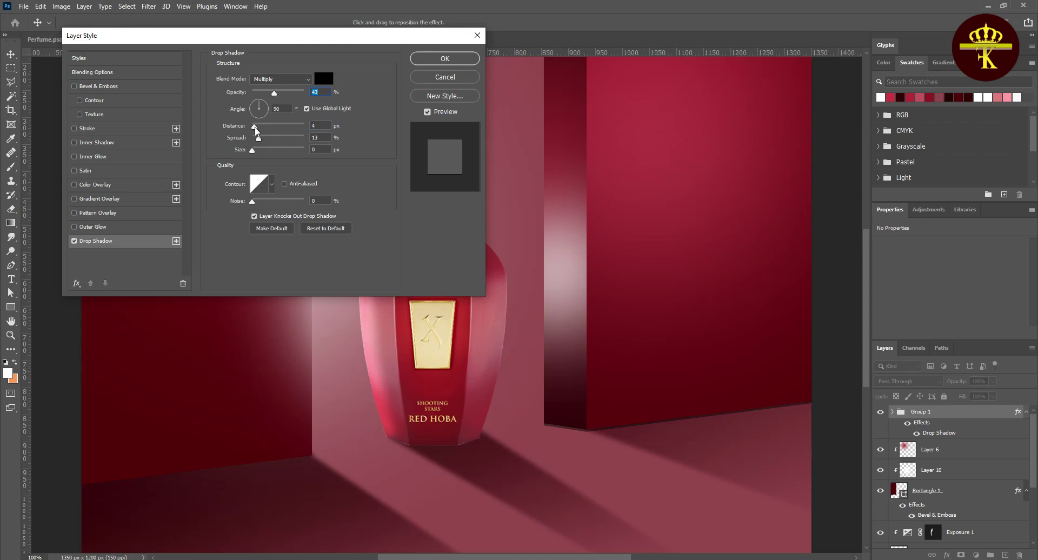
mouse_move(254, 127)
left_mouse_down()
mouse_move(280, 142)
mouse_move(261, 141)
mouse_move(258, 154)
mouse_move(255, 139)
left_mouse_up()
left_click(445, 60)
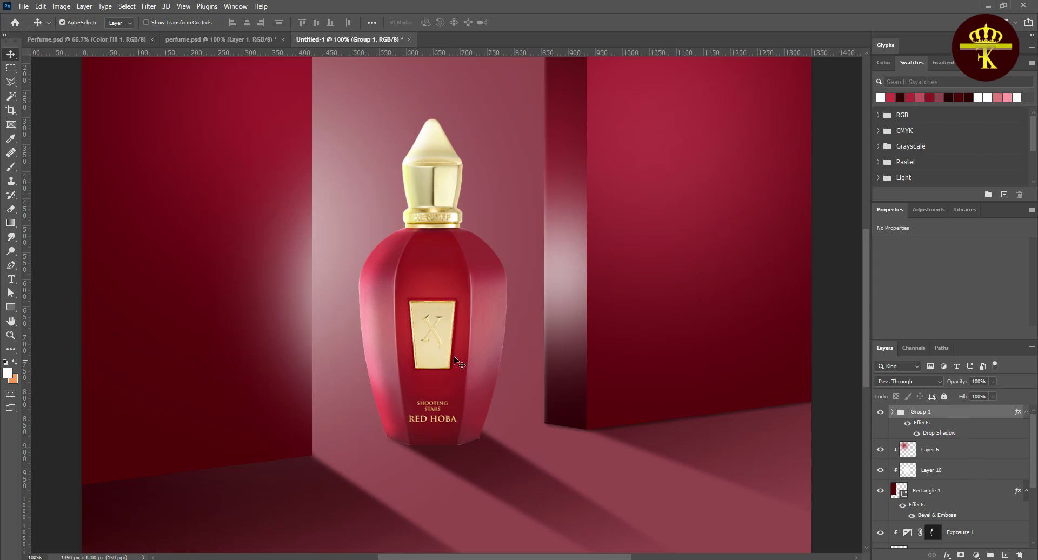
Step: Enable a Drop Shadow in the Rectangle 1 wall's layer style
left_click(1004, 491)
scroll(1004, 490, "down", 1)
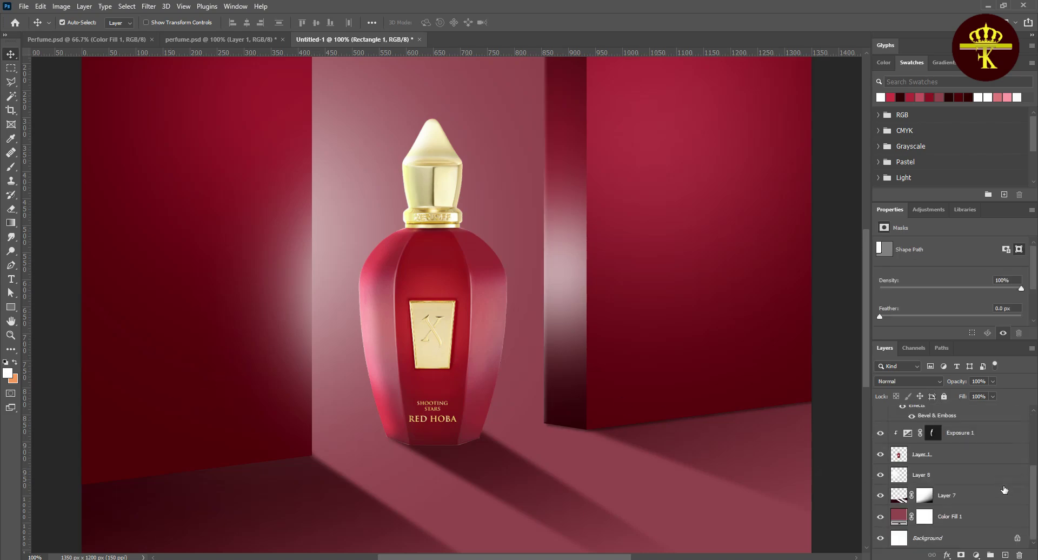
scroll(1004, 490, "down", 1)
scroll(1004, 489, "up", 2)
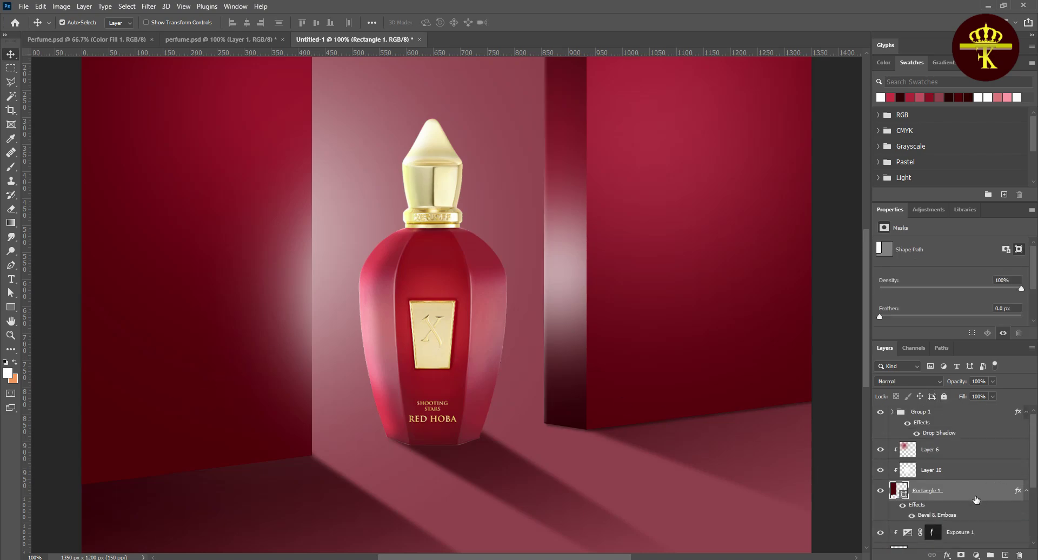
double_click(996, 507)
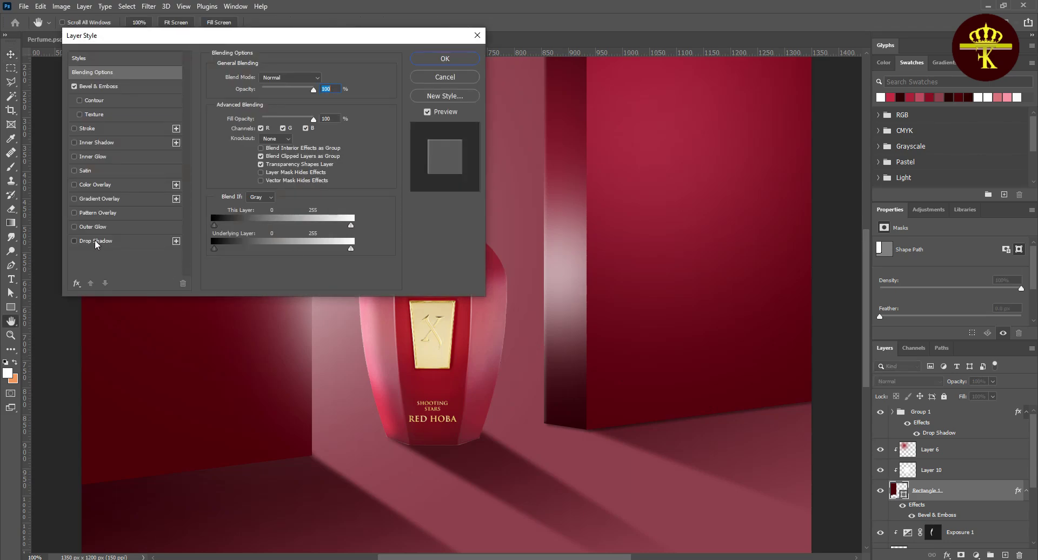
left_click(95, 241)
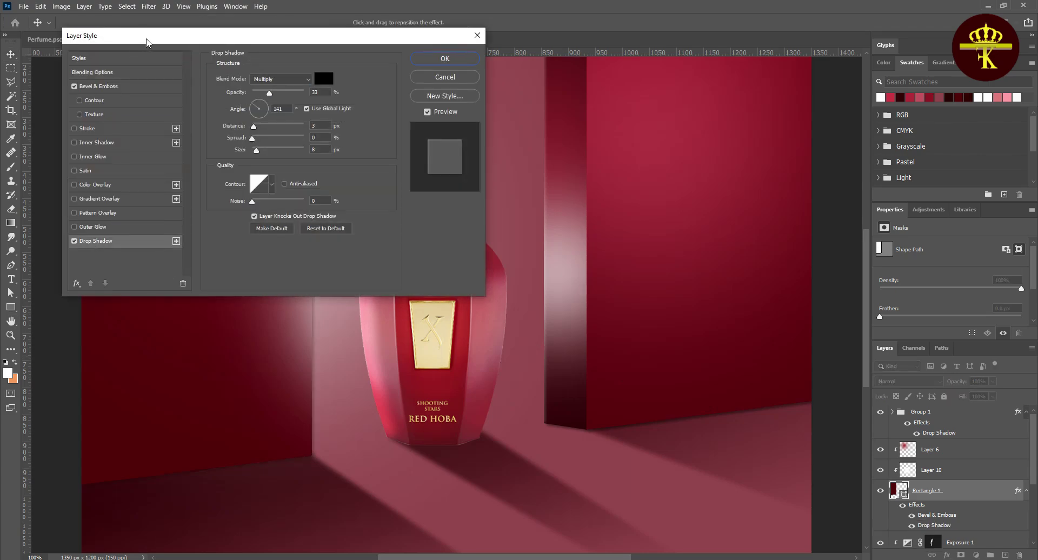
left_click_drag(147, 43, 498, 70)
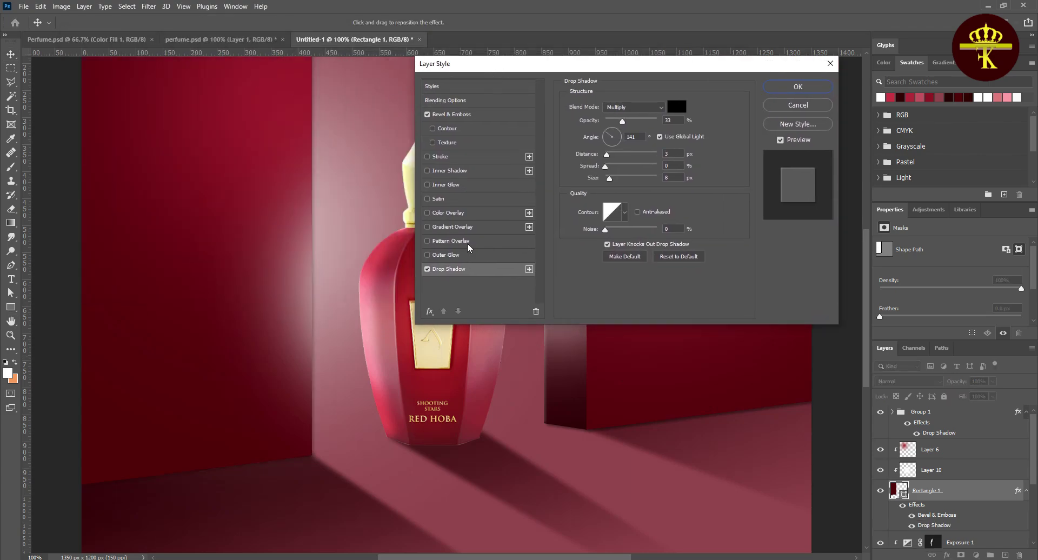
Step: Set the wall shadow to 6 px distance, 4 px size, angle about 91°
left_click_drag(301, 260, 300, 234)
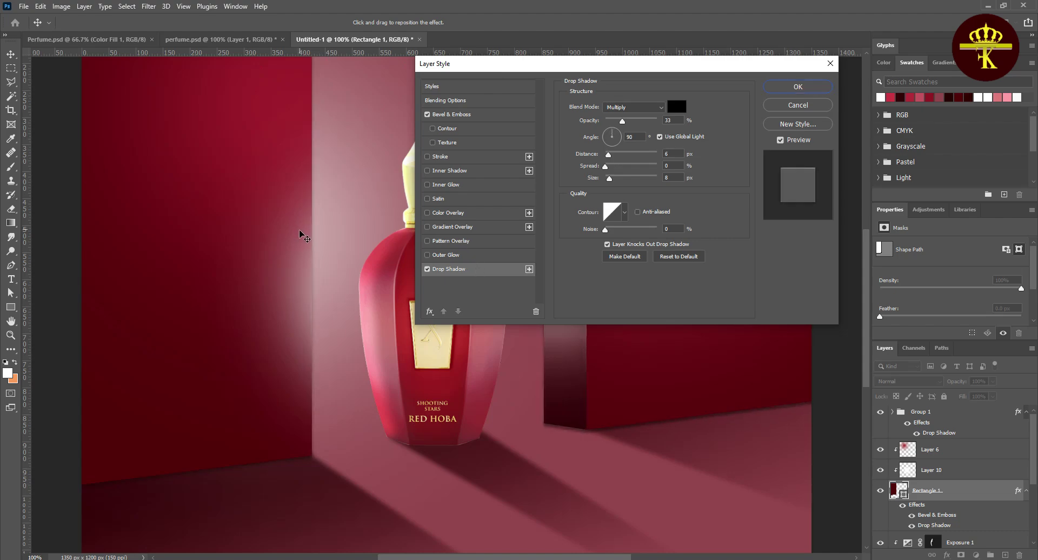
left_click_drag(620, 181, 608, 178)
left_click(611, 135)
left_click_drag(611, 136, 612, 128)
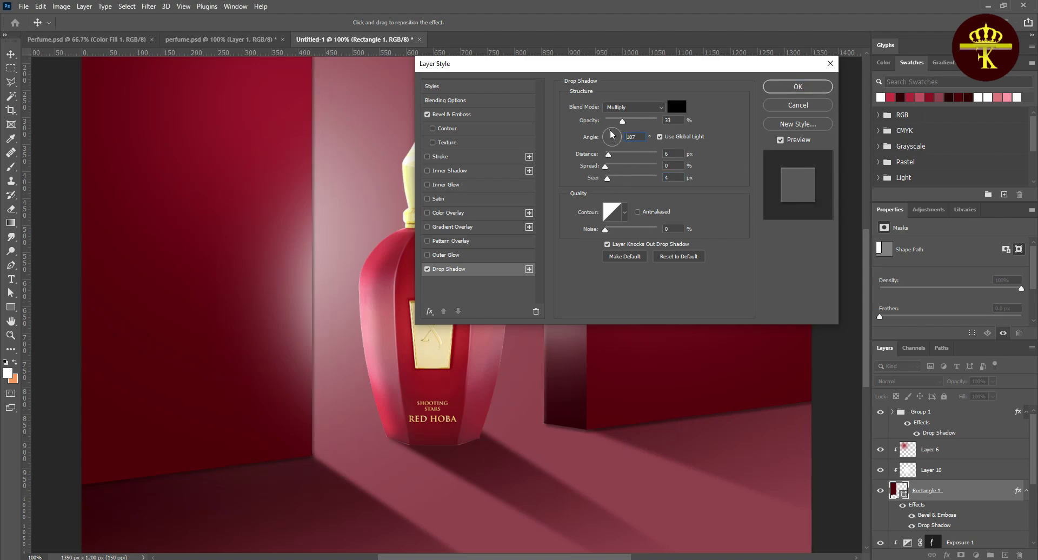
left_click(798, 87)
key("ctrl+0")
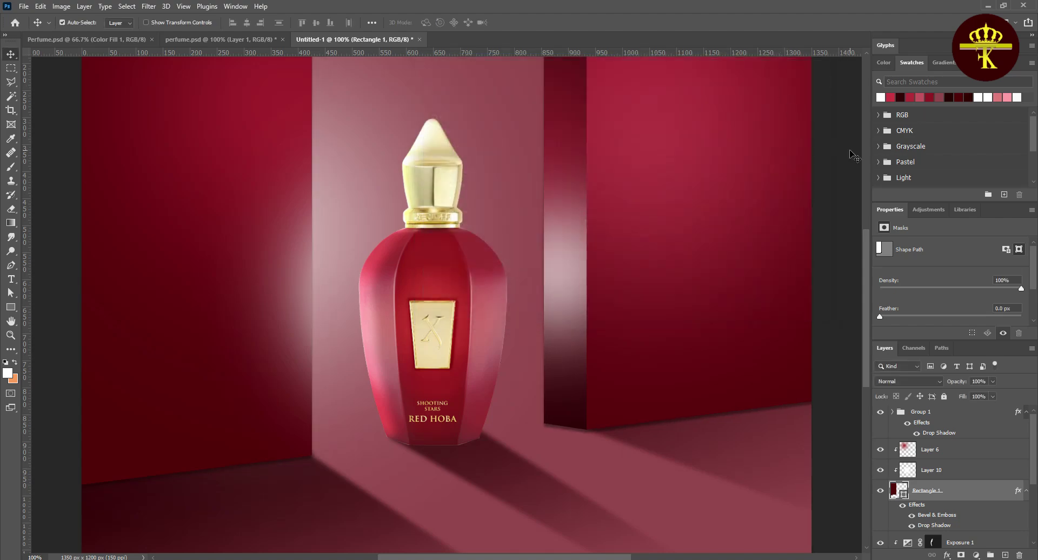